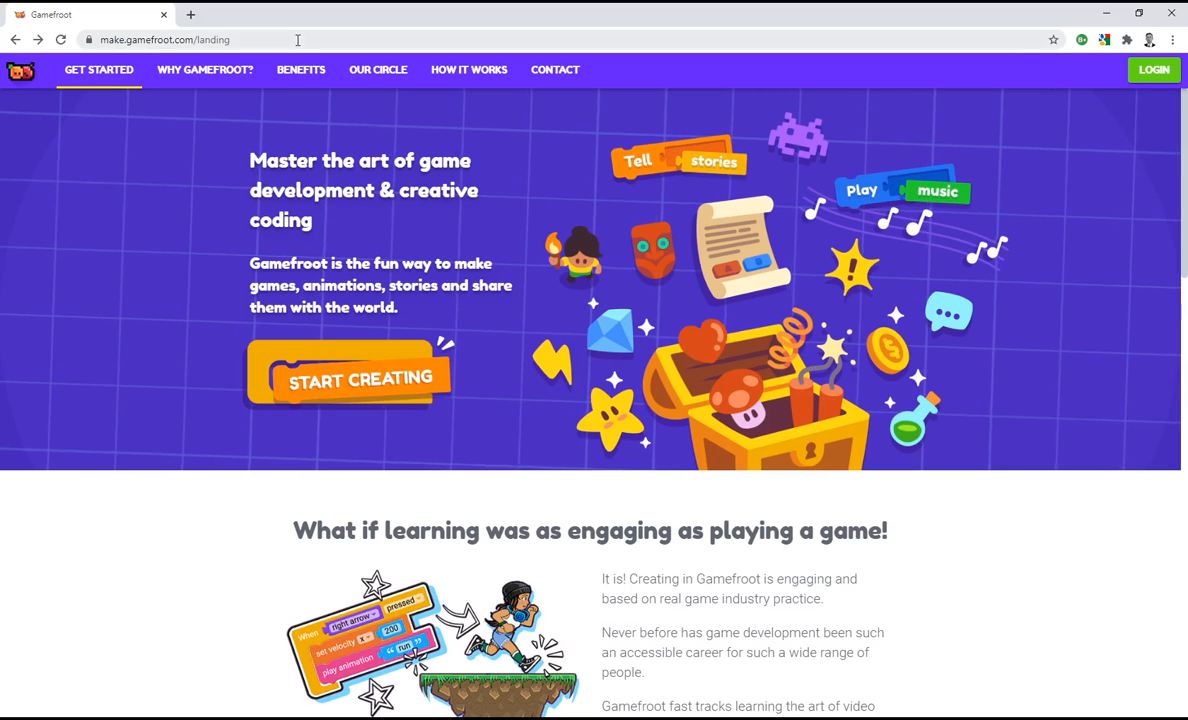
Log in to Gamefroot with the Google account
click(1155, 74)
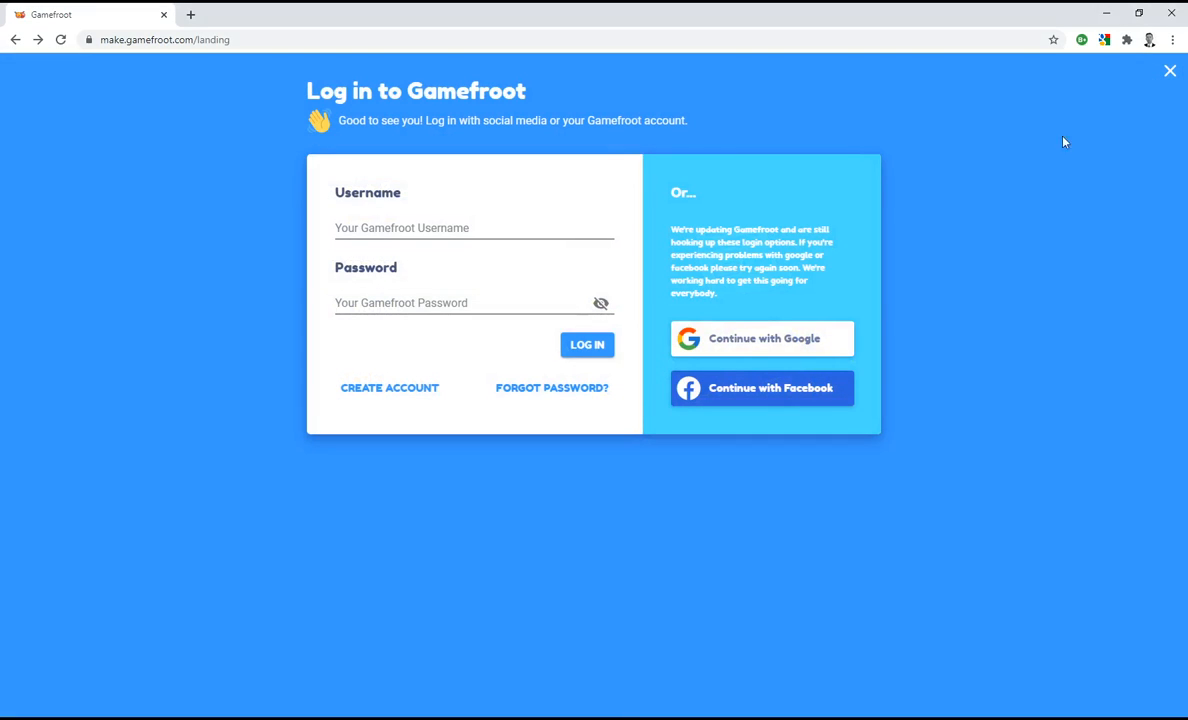
click(759, 347)
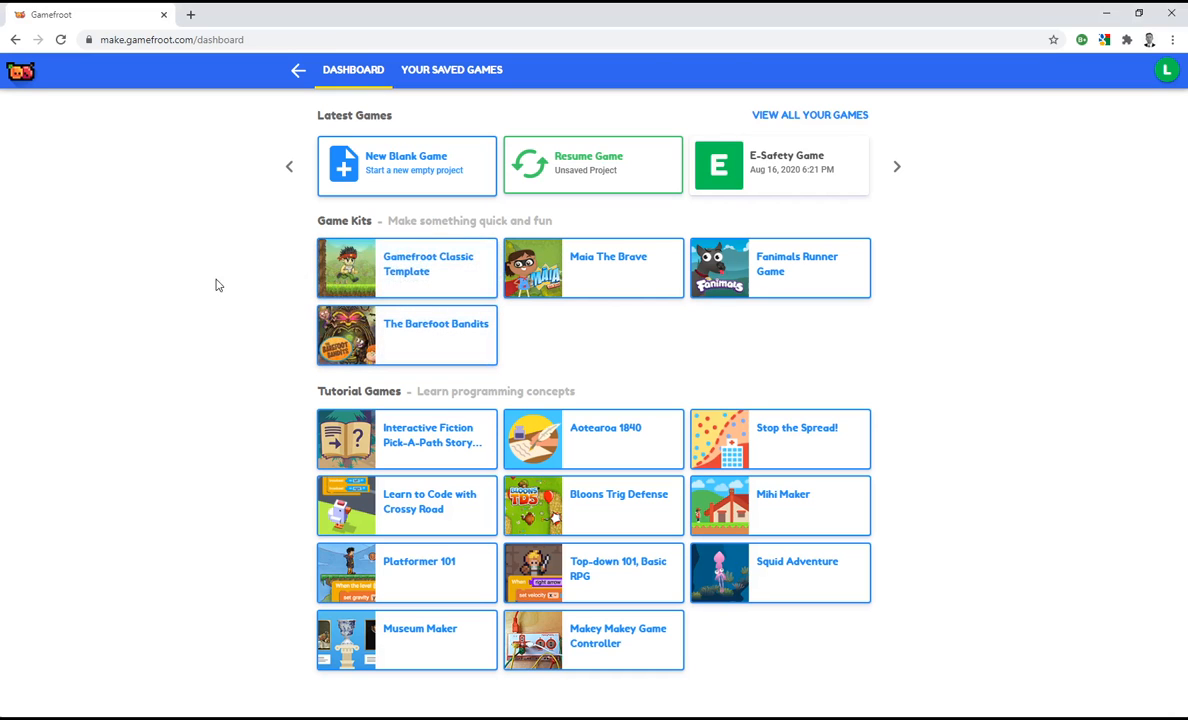
Open the Gamefroot Classic Template game kit, start its tutorial and agree to discard the current project's changes
click(398, 276)
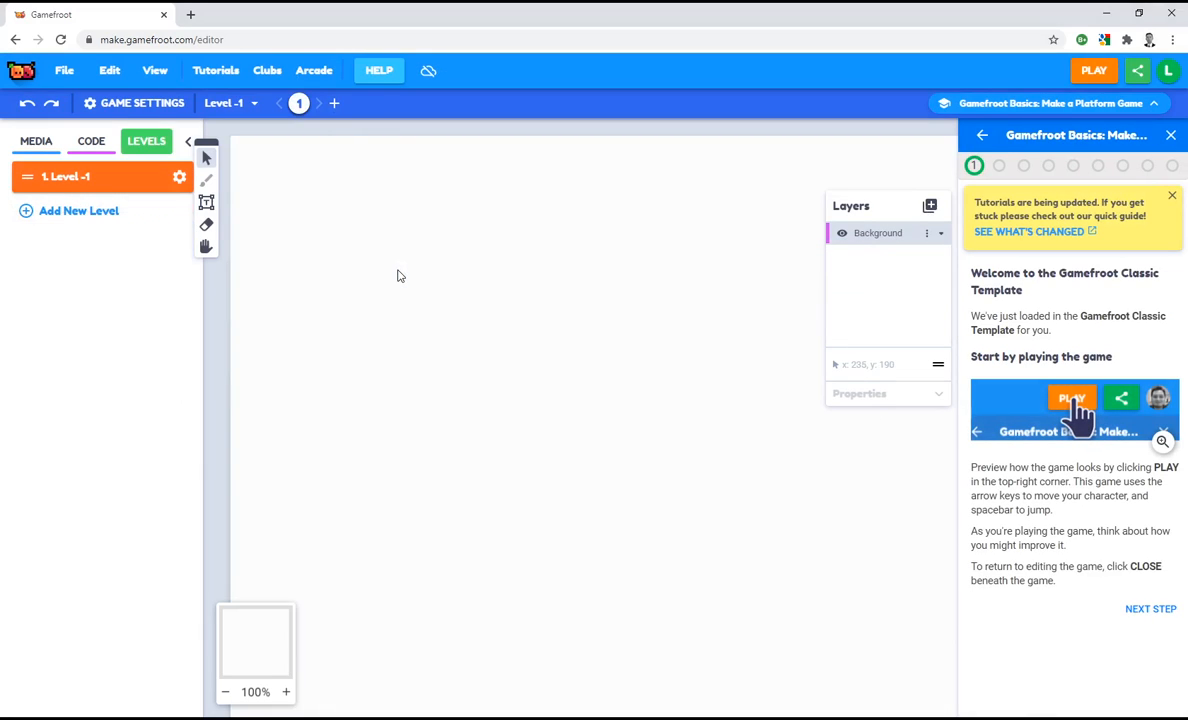
click(985, 137)
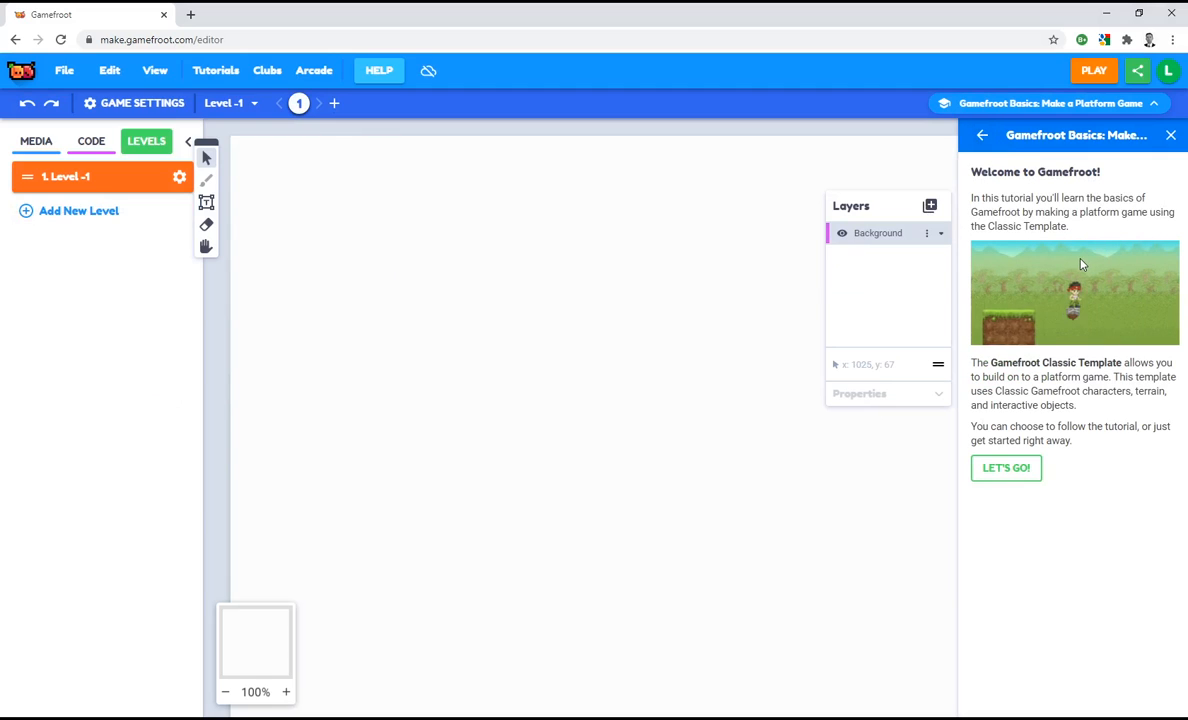
click(1014, 482)
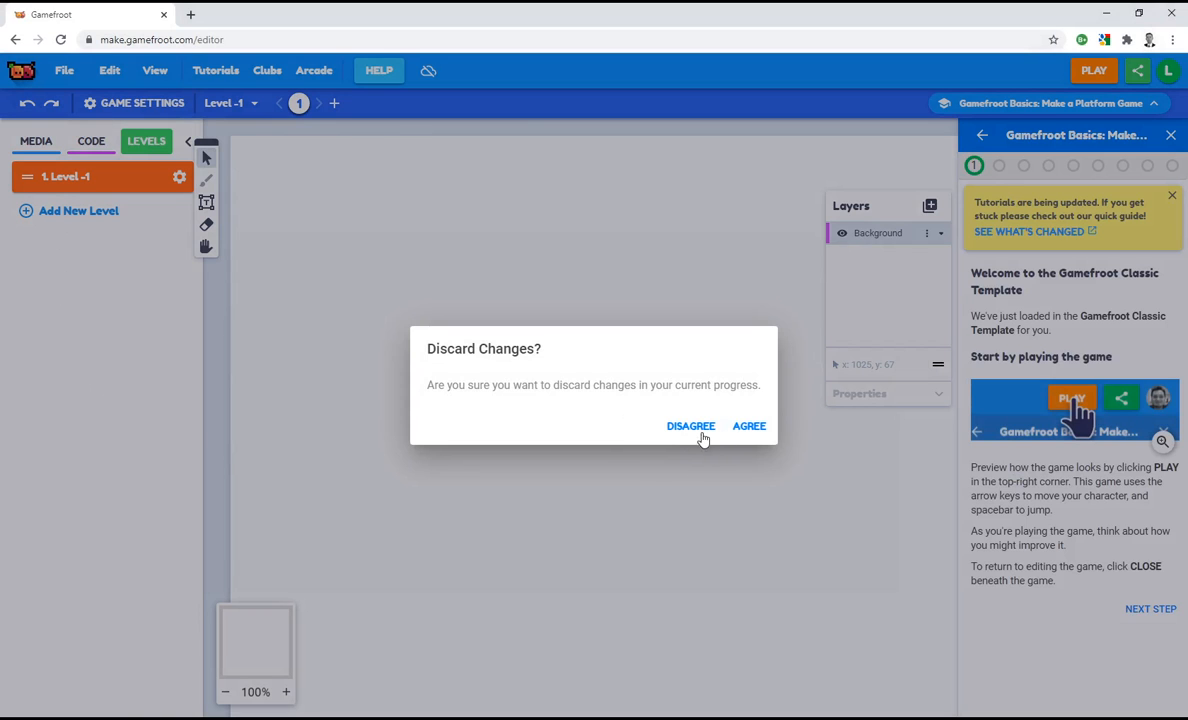
click(740, 426)
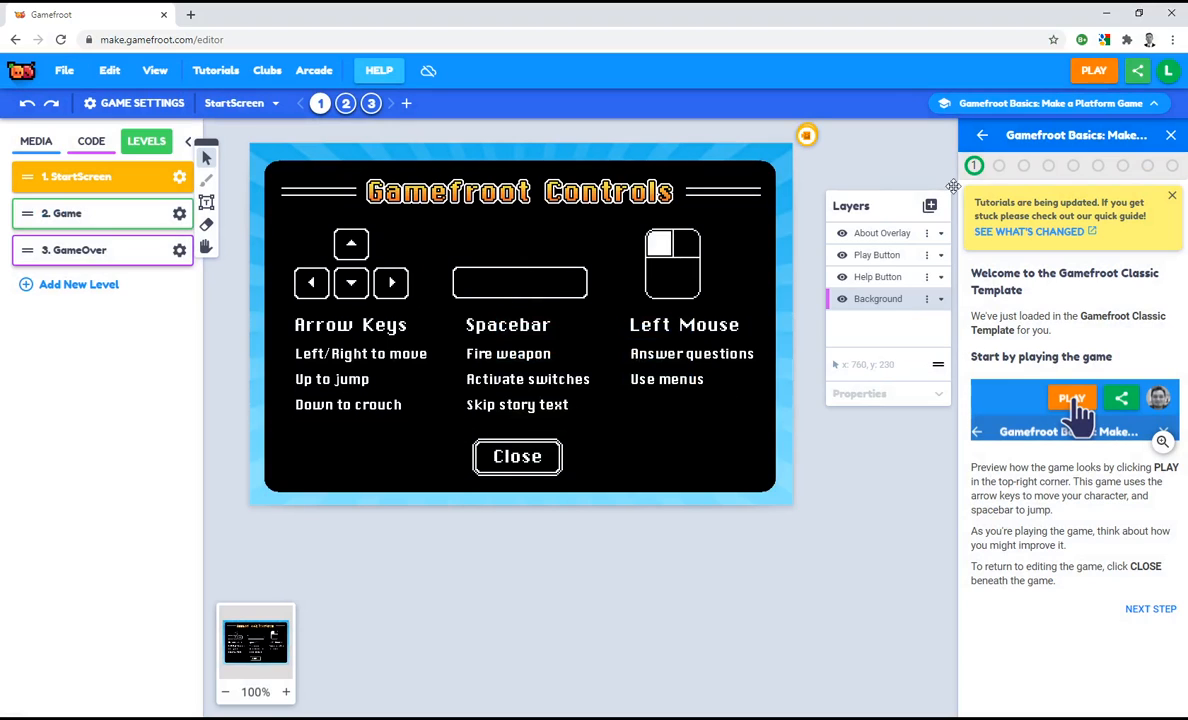
Play-test the template game from the start screen through the exit door to the game-over screen, and close the preview
click(1093, 74)
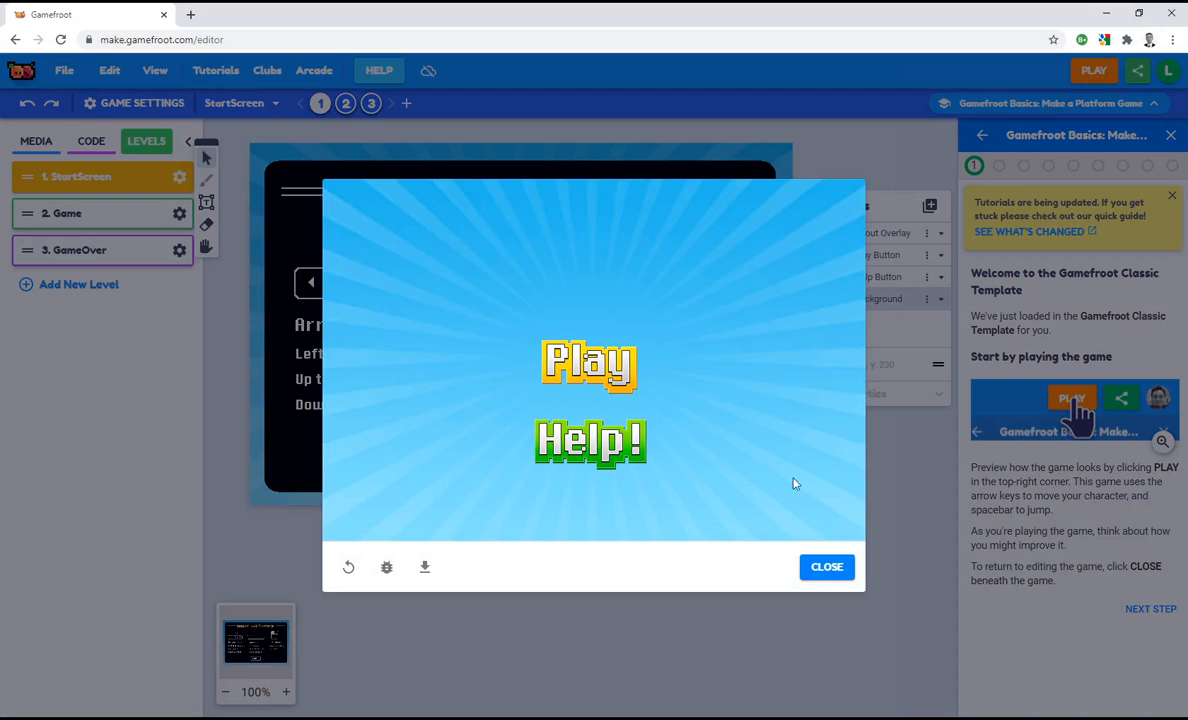
click(598, 370)
key(Right)
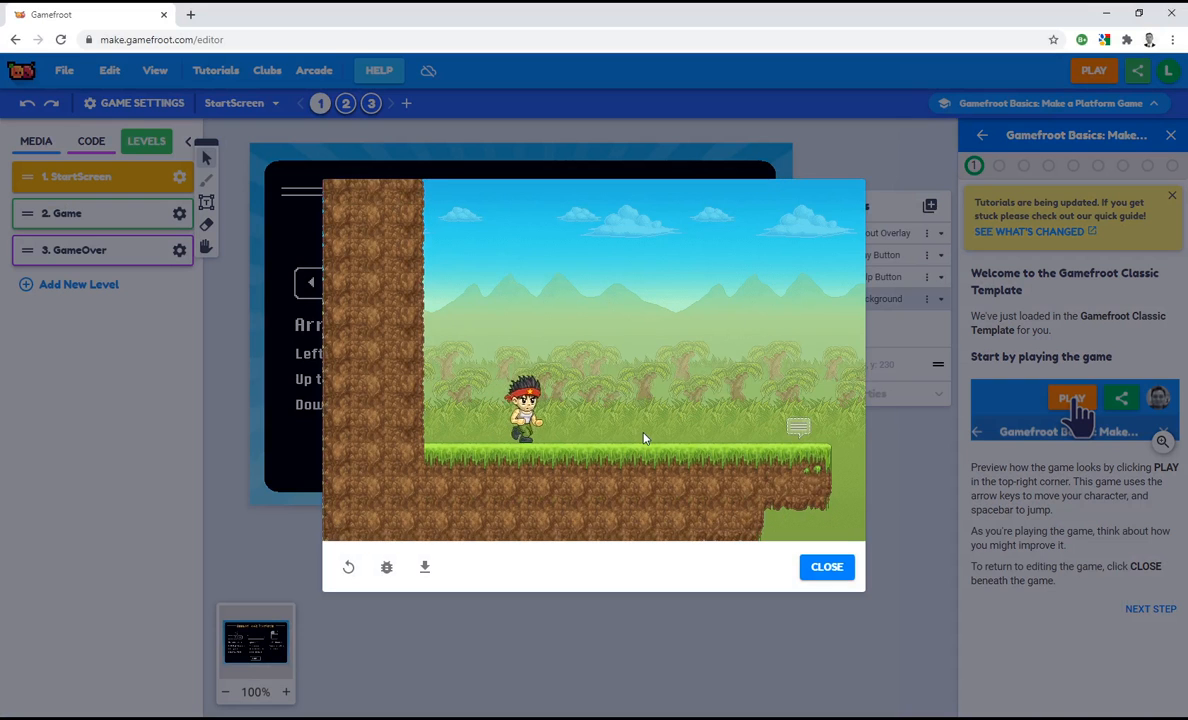
key(Right)
key(Right)
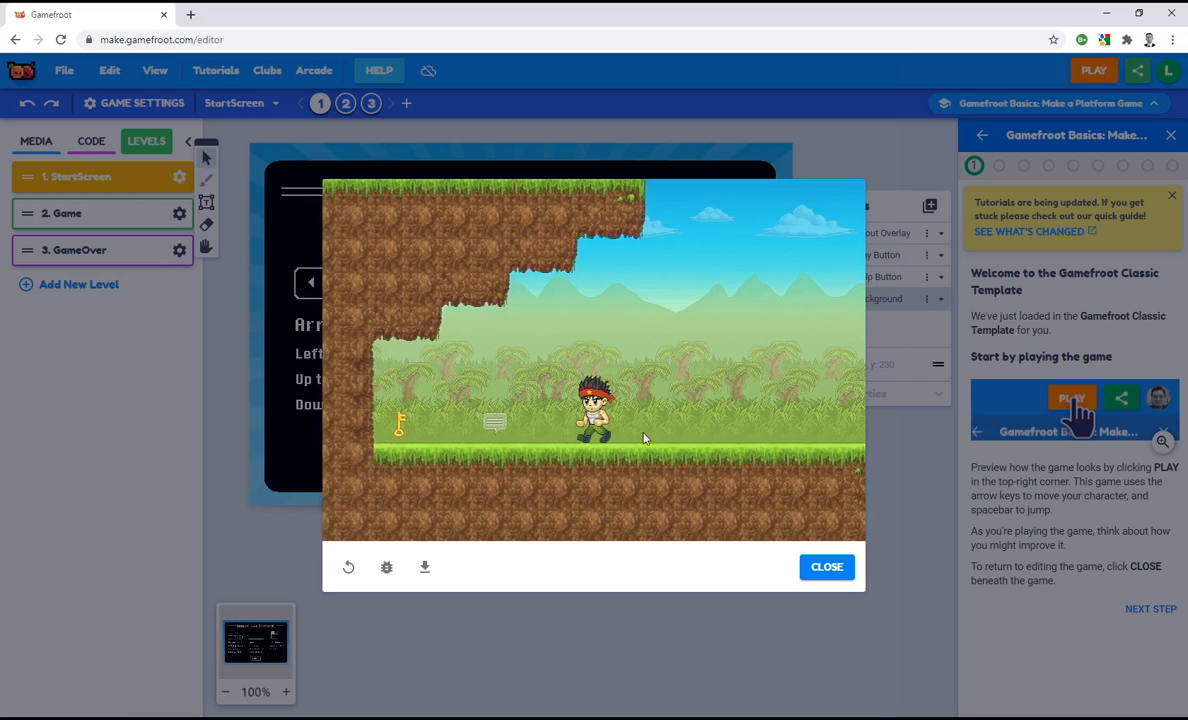
key(Right)
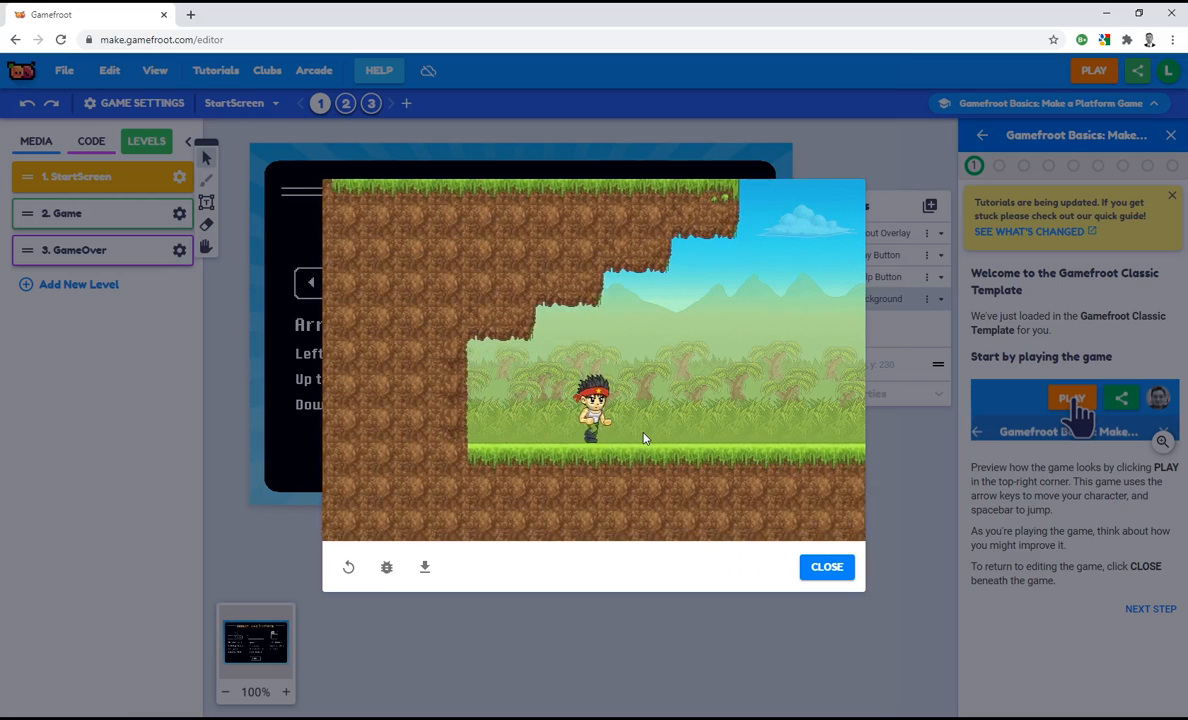
key(Right)
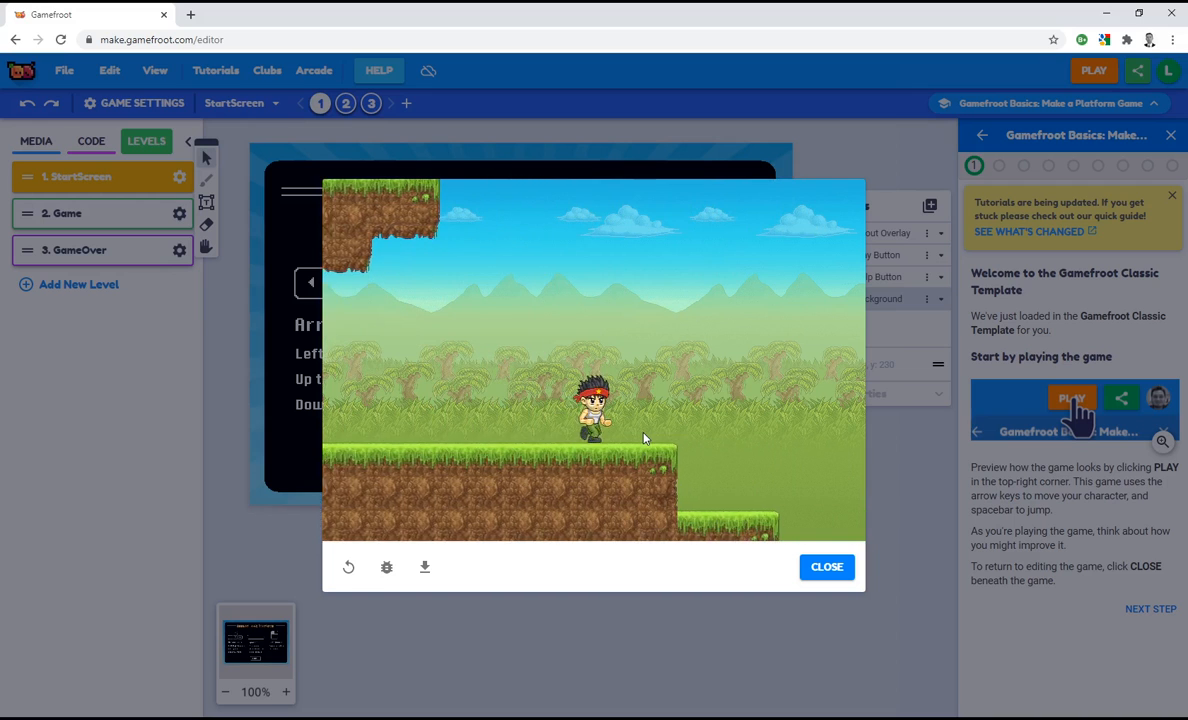
key(Right)
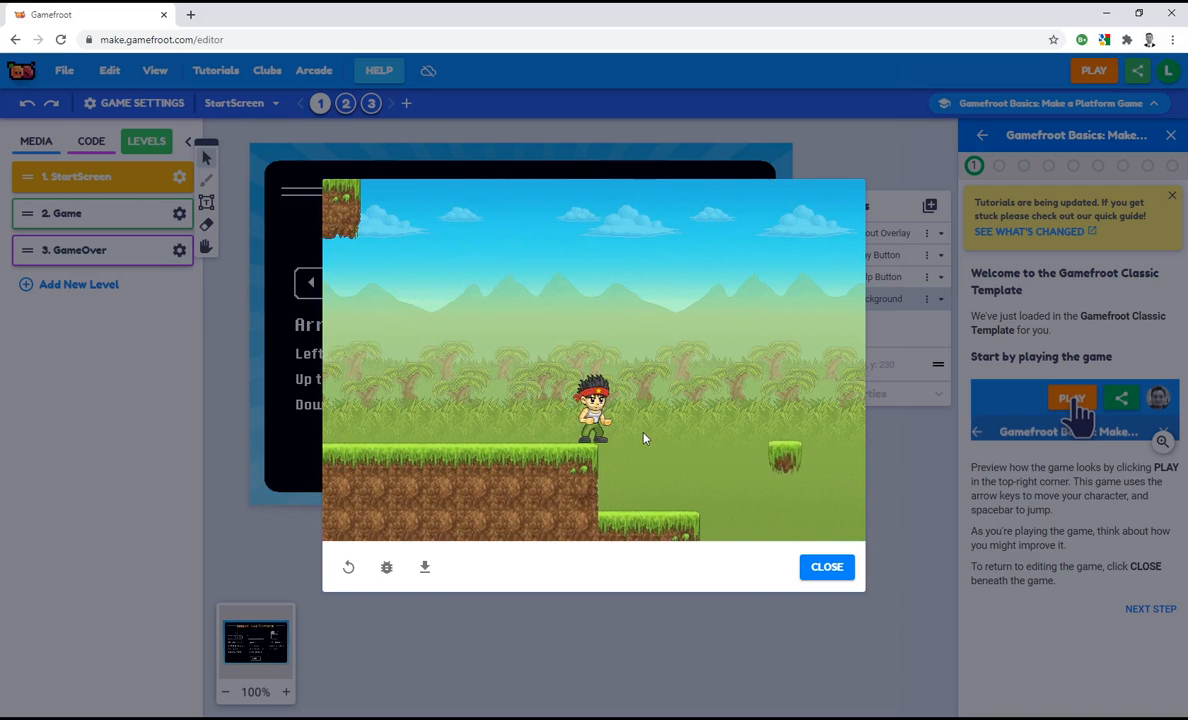
key(Right)
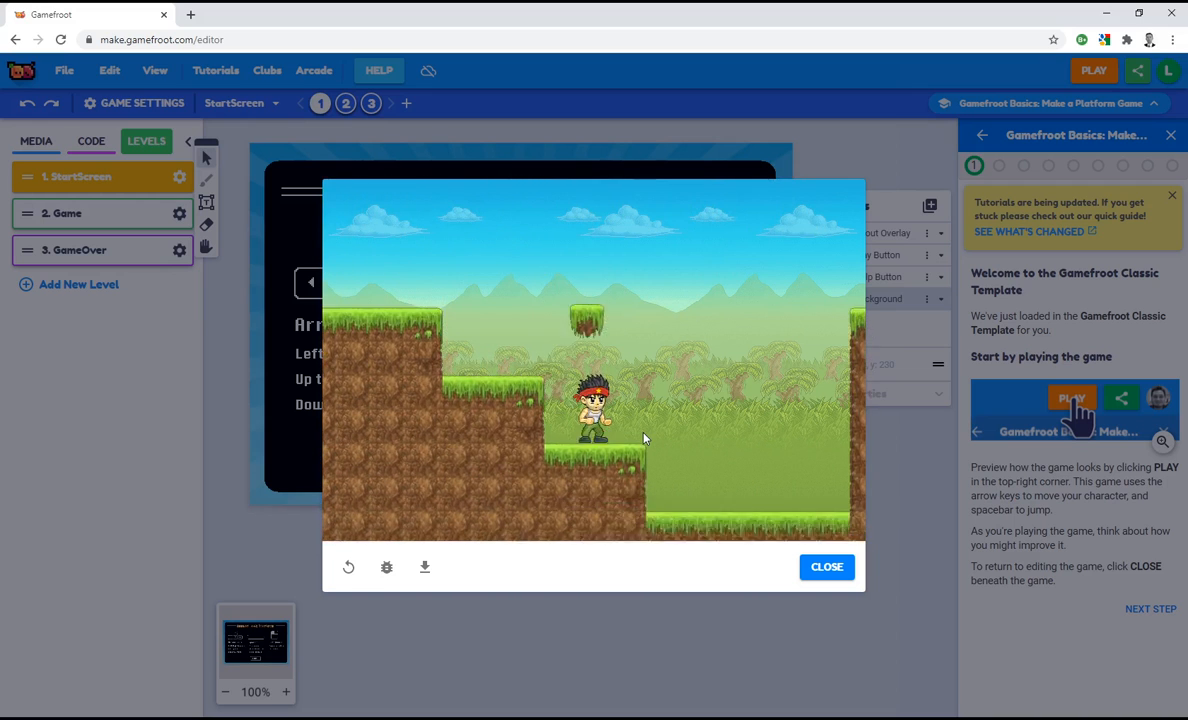
key(Left)
key(space)
key(space)
key(Right)
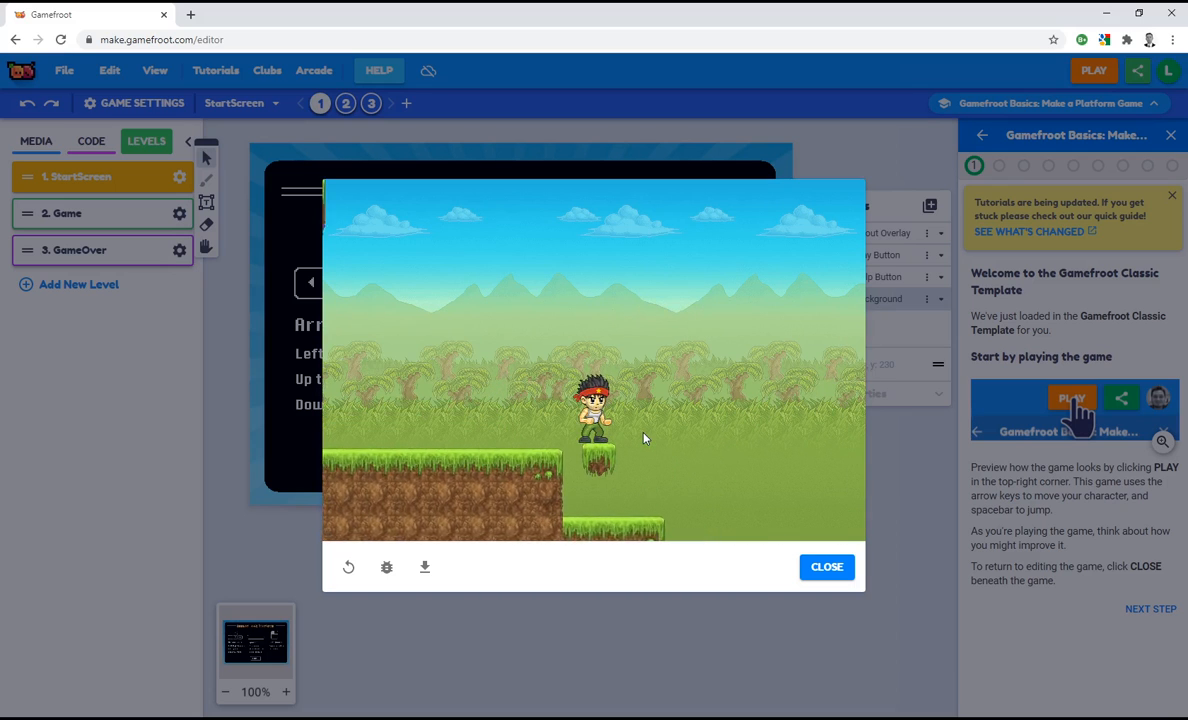
key(Right)
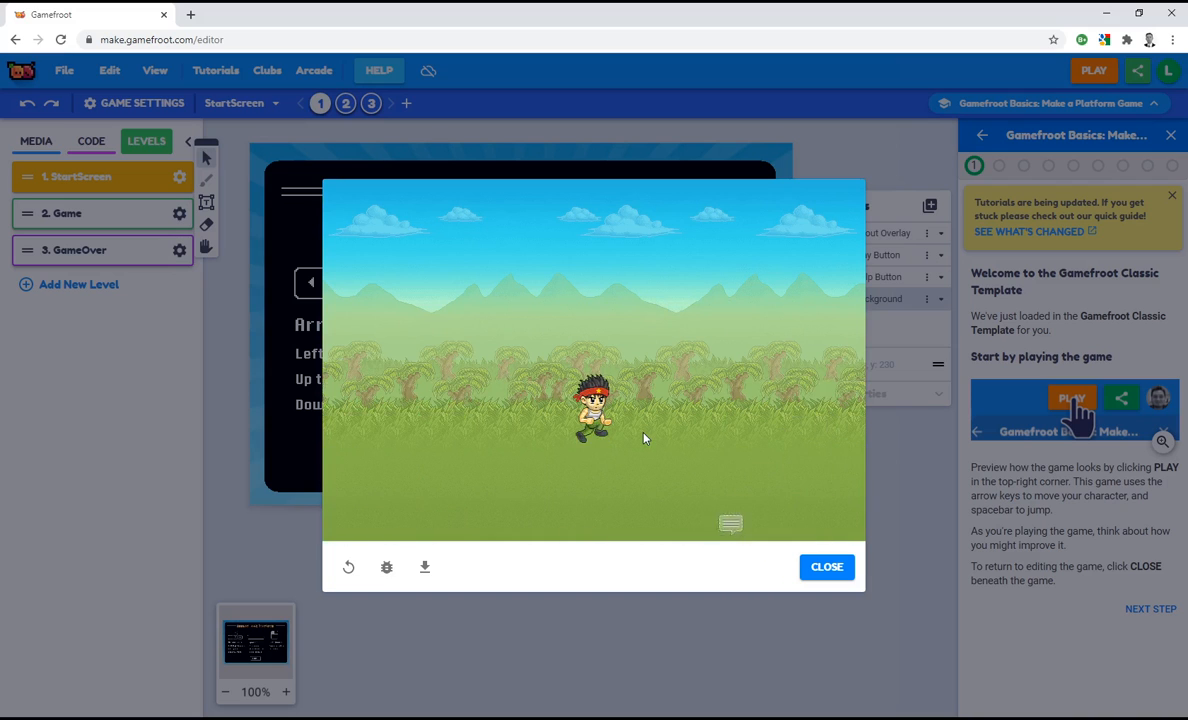
key(Right)
key(space)
key(Right)
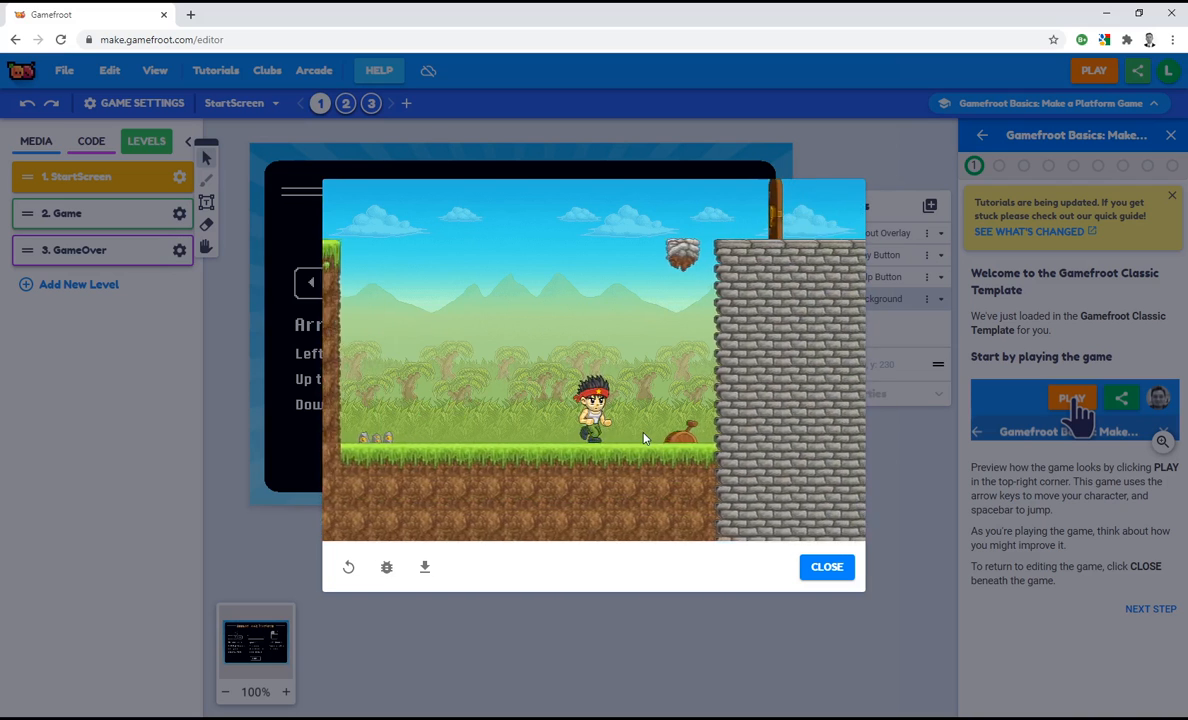
key(Left)
key(Left)
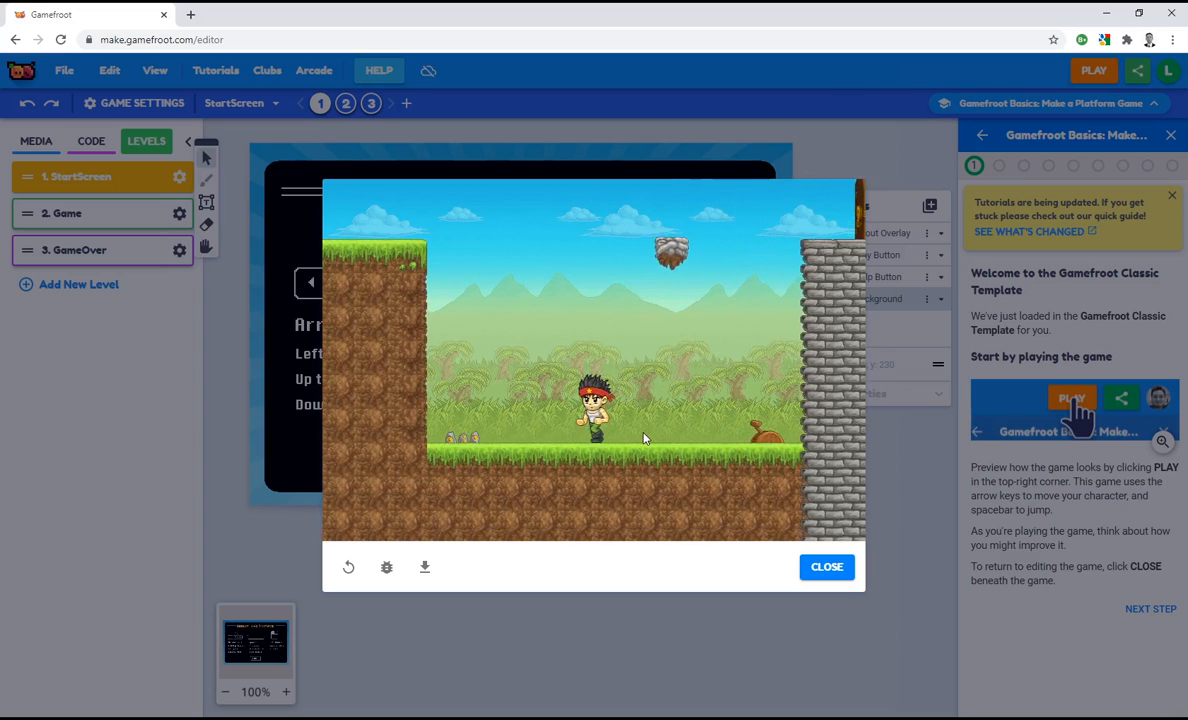
key(Right)
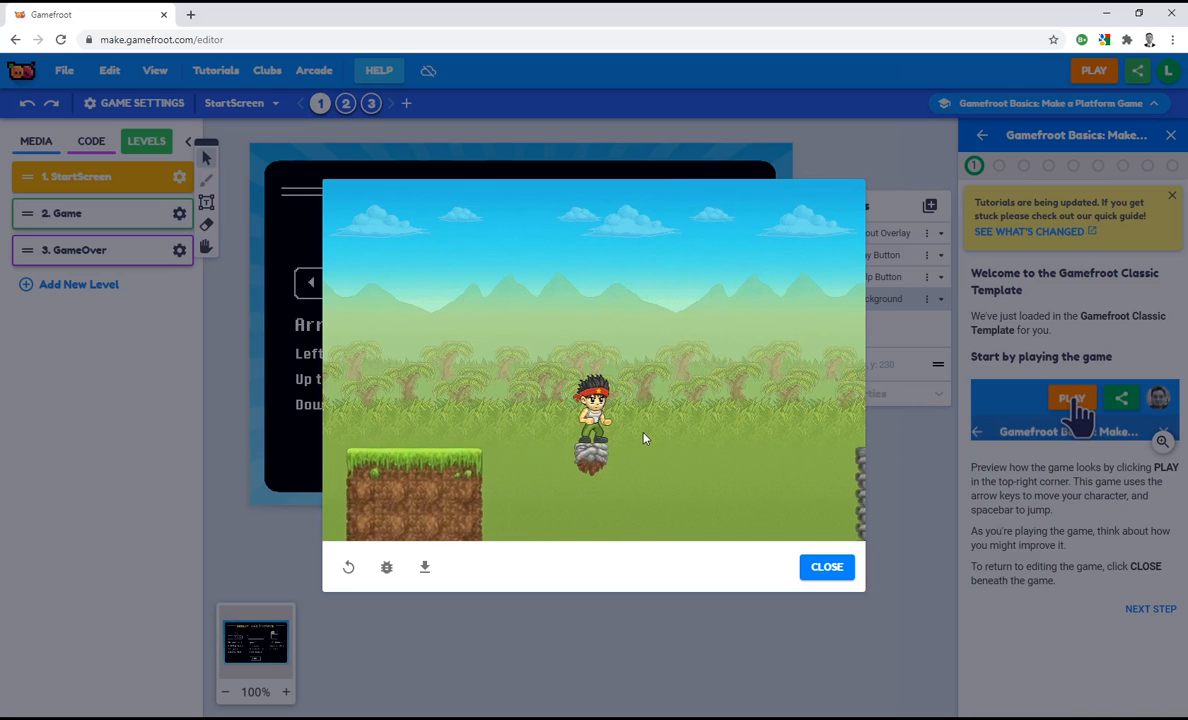
key(Right)
key(space)
key(Right)
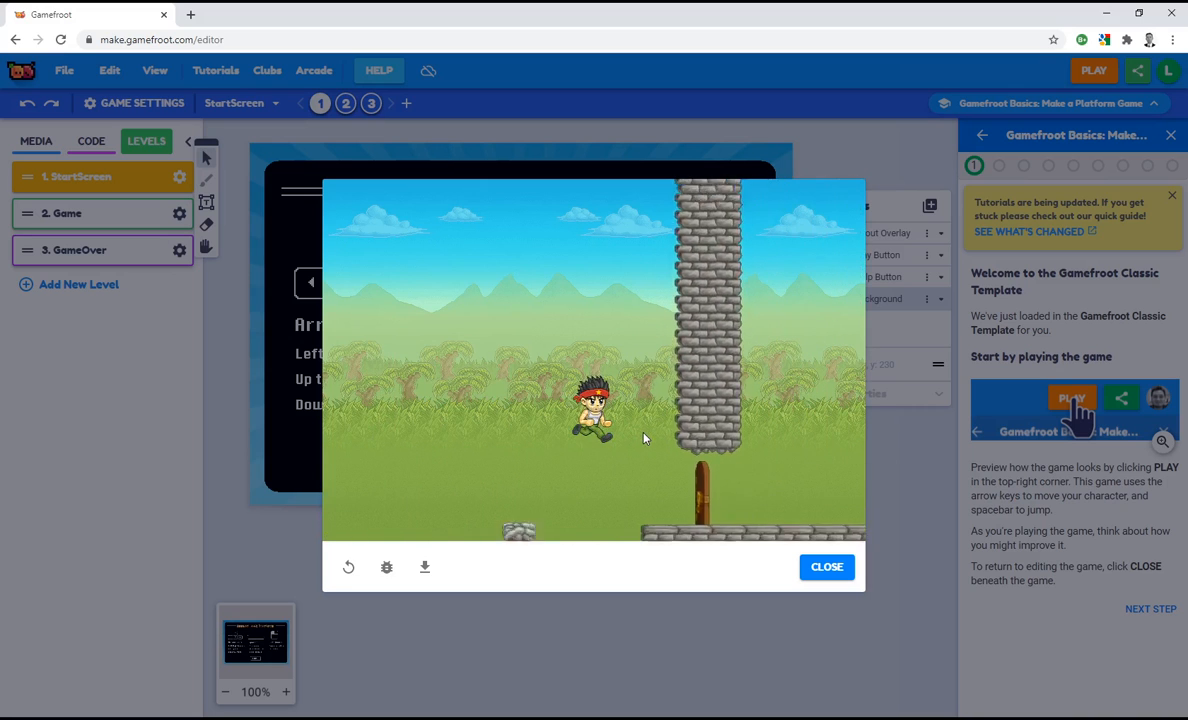
key(Right)
key(space)
key(Right)
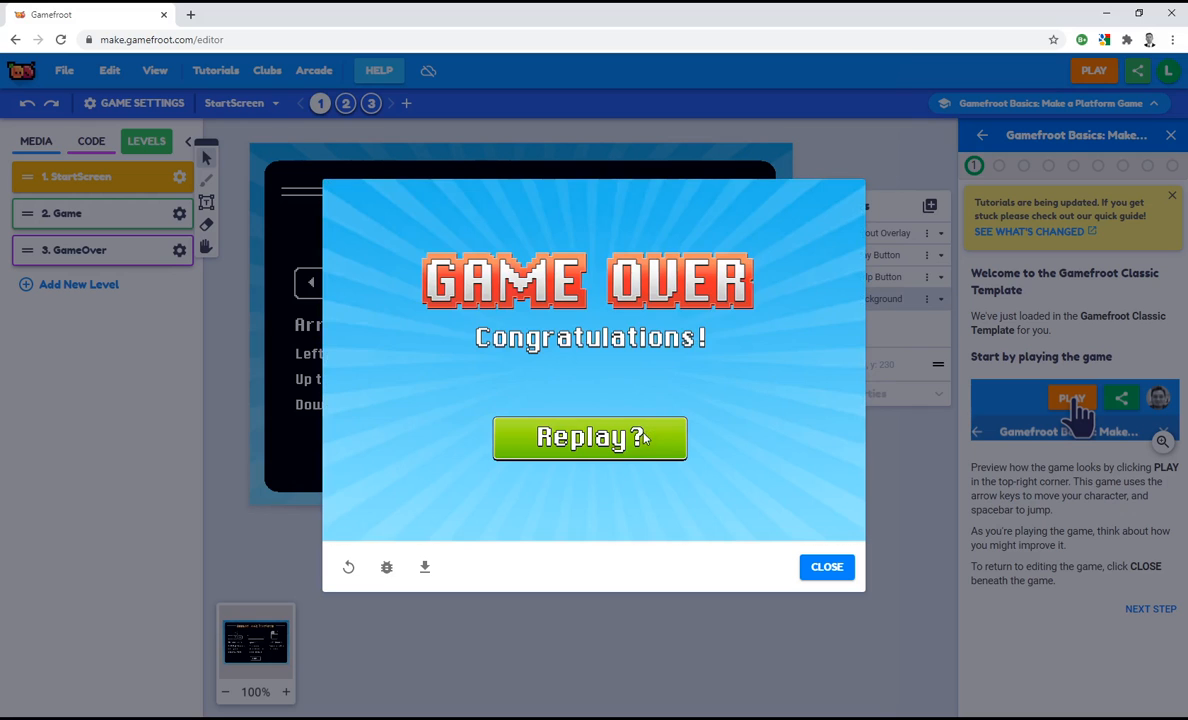
click(827, 568)
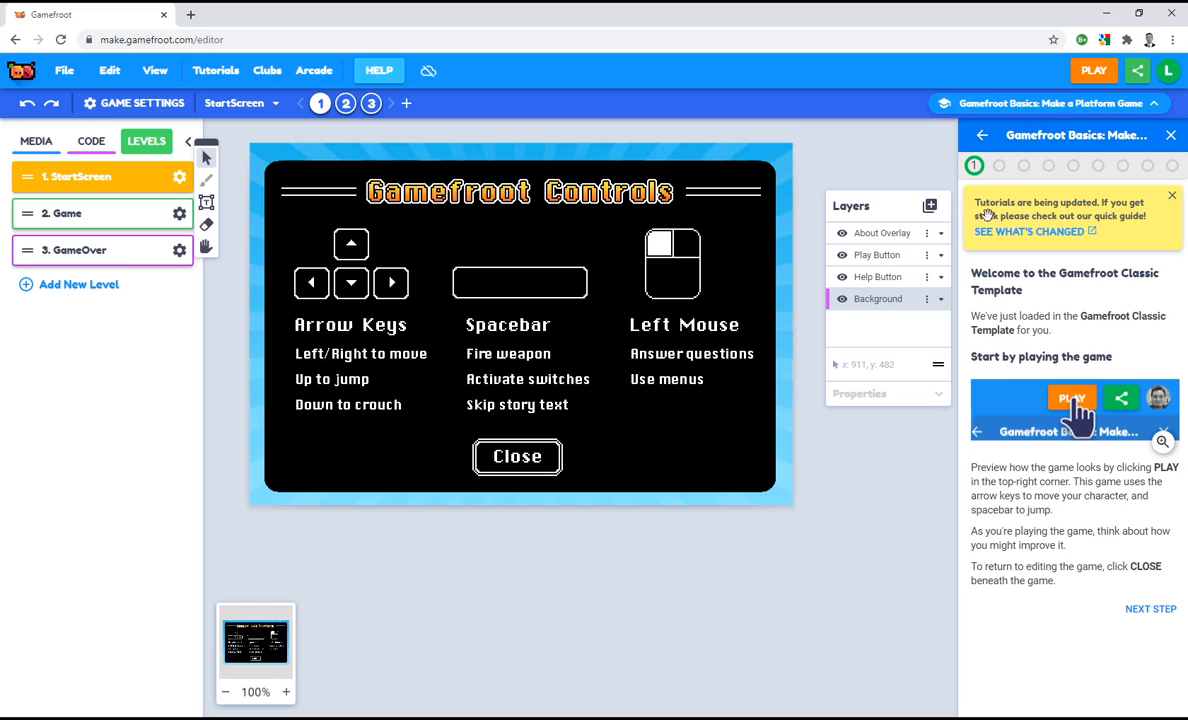
Close the tutorial, then add a level named "e-safety themed level" and move it to first place in the level order
click(1169, 137)
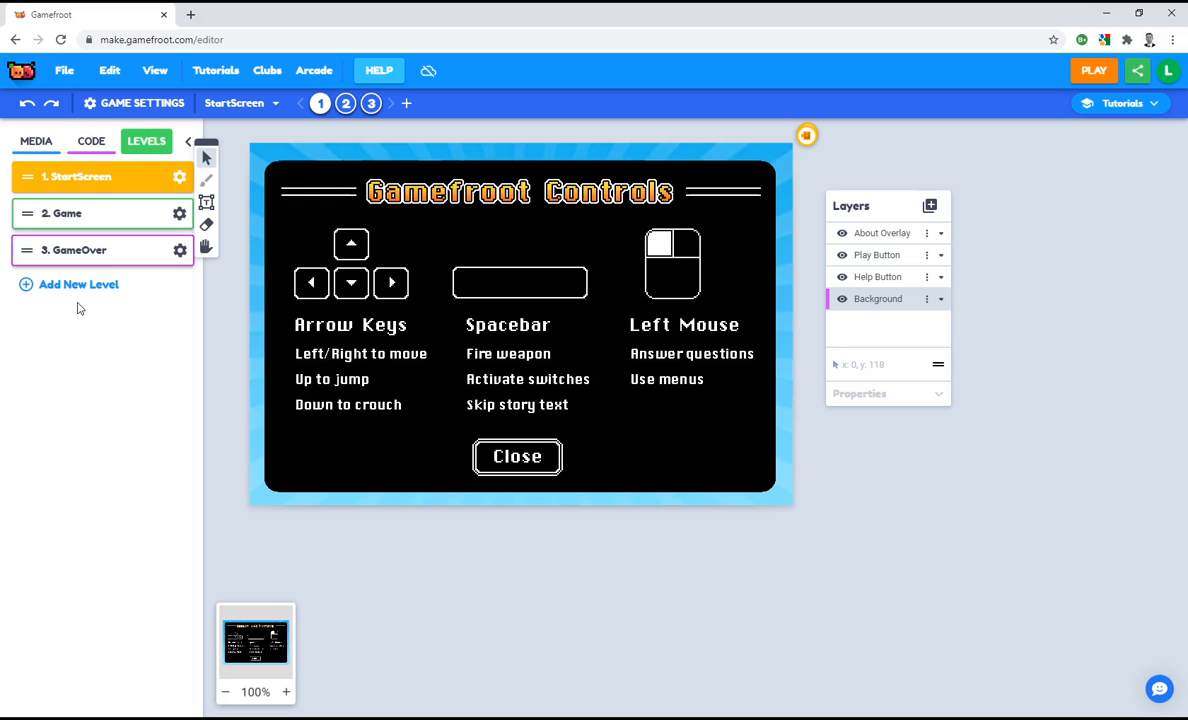
click(68, 288)
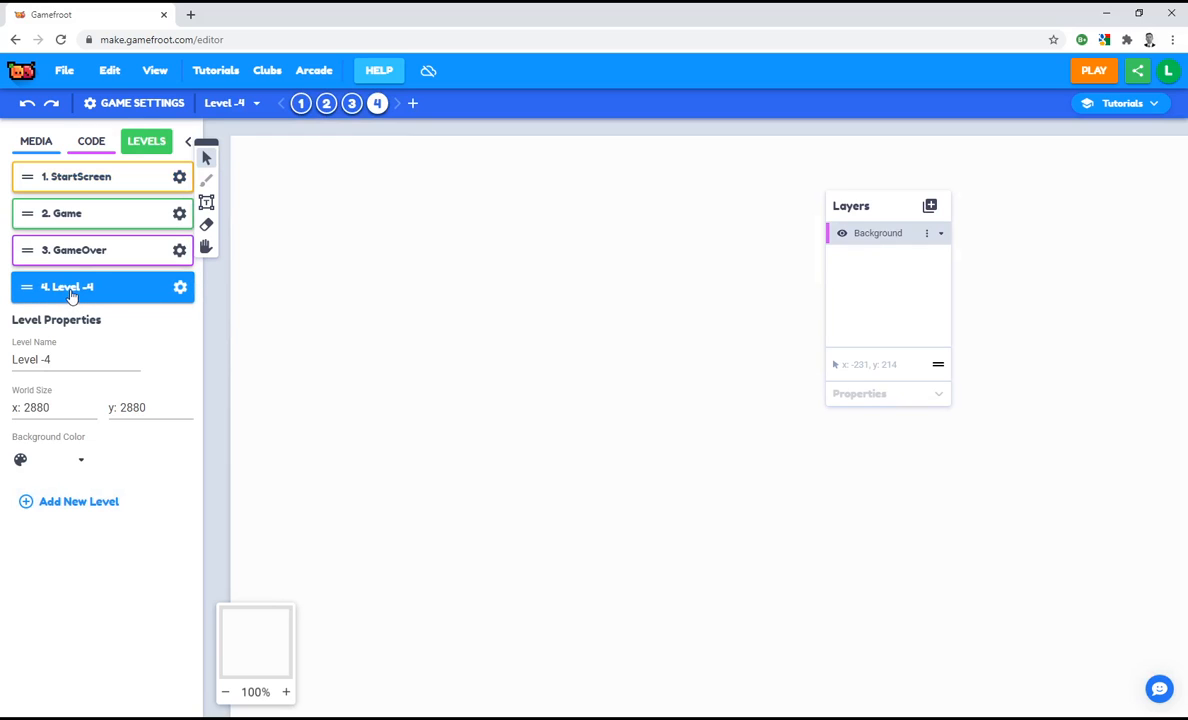
drag(70, 360, 19, 356)
text(e)
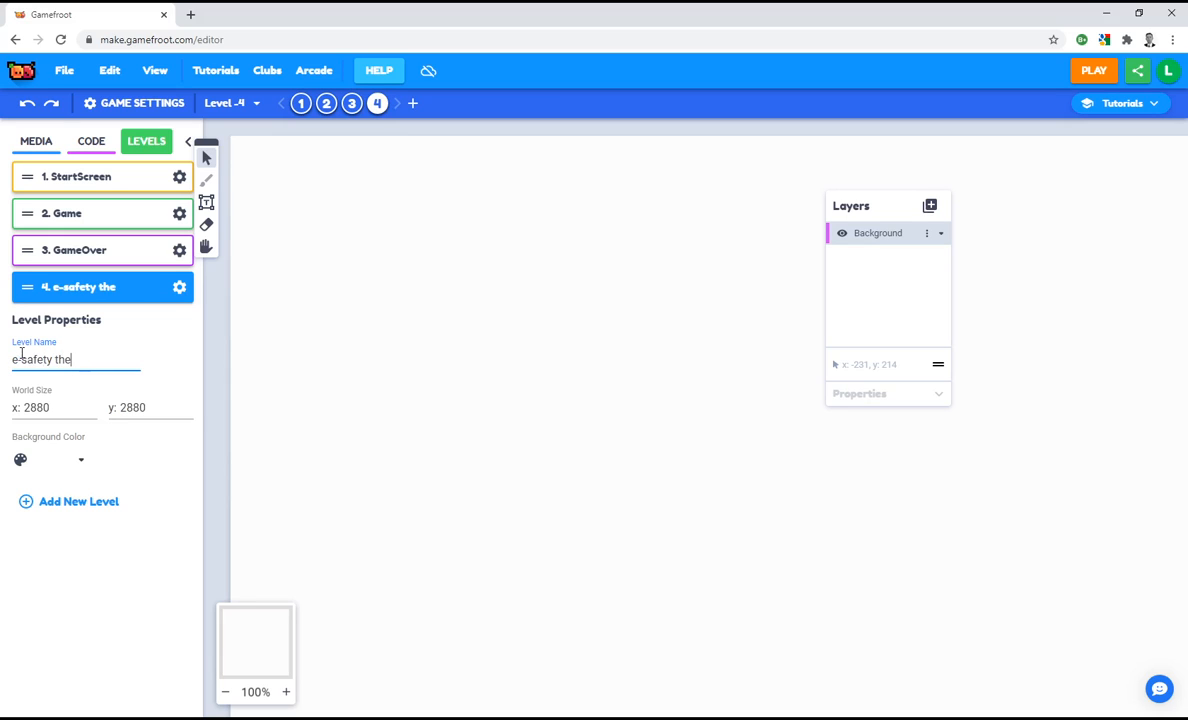
text(-safety lev level)
drag(27, 286, 28, 176)
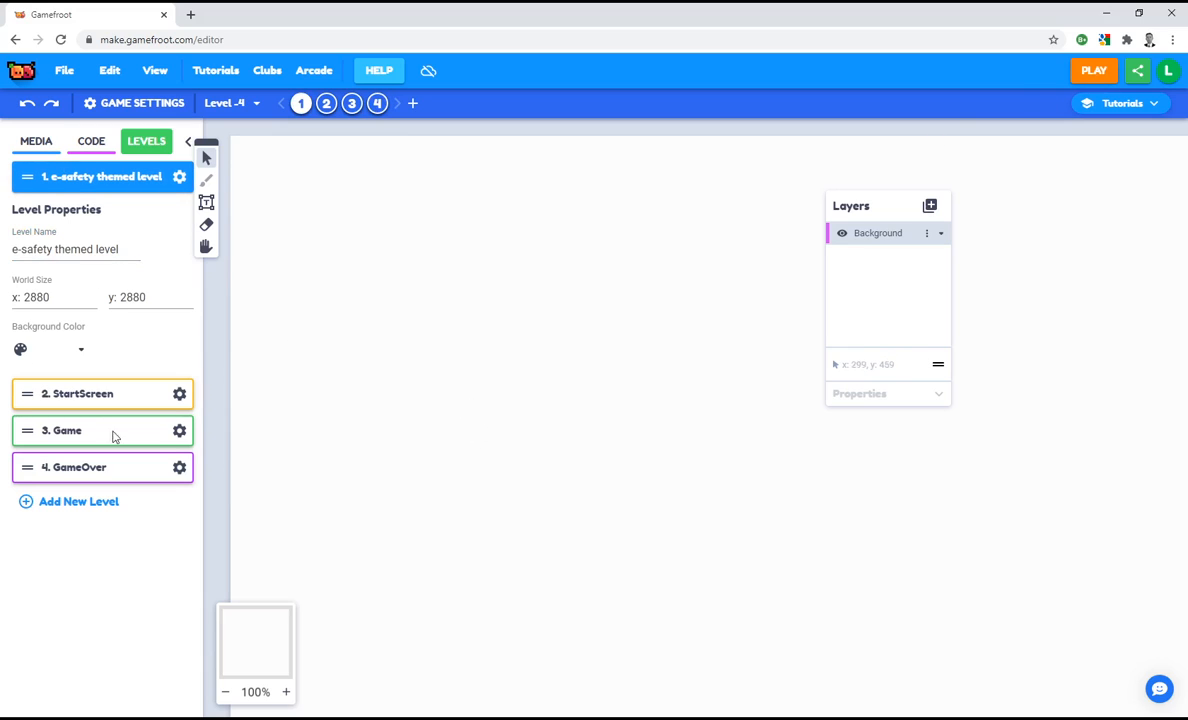
Place the desert background from the Gamefroot Classic Pack in the level's upper-left corner, at about X 1, Y 1
click(36, 144)
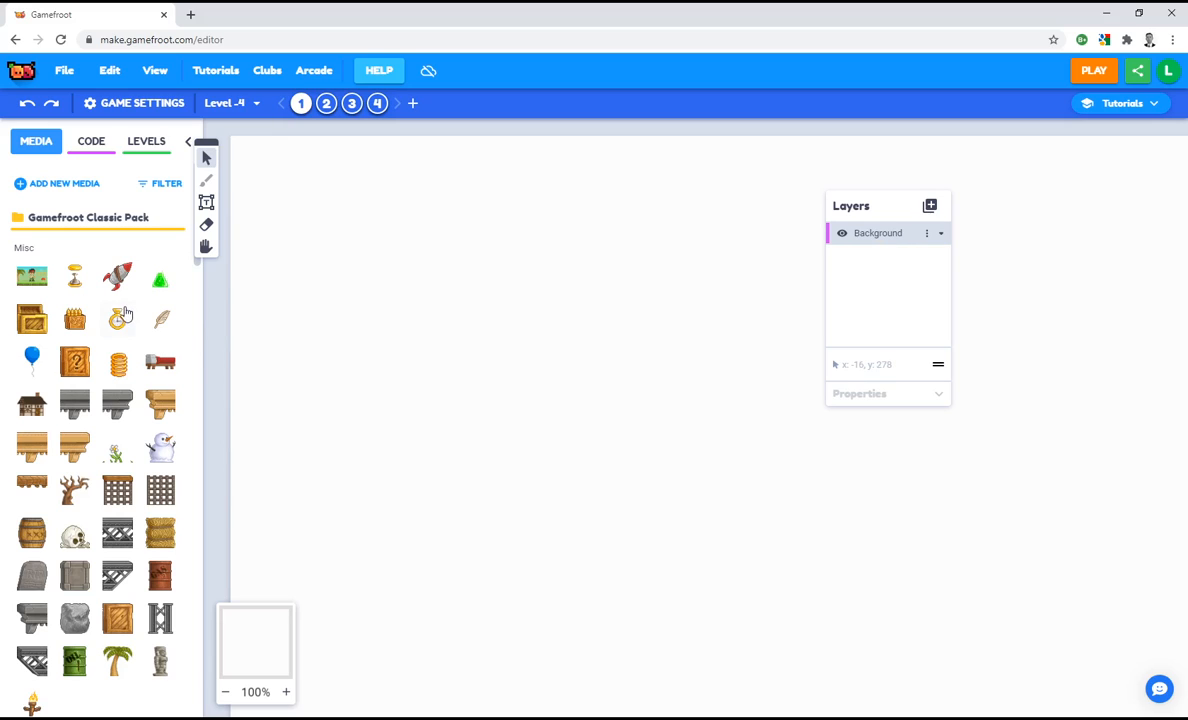
scroll(120, 330, down, 1)
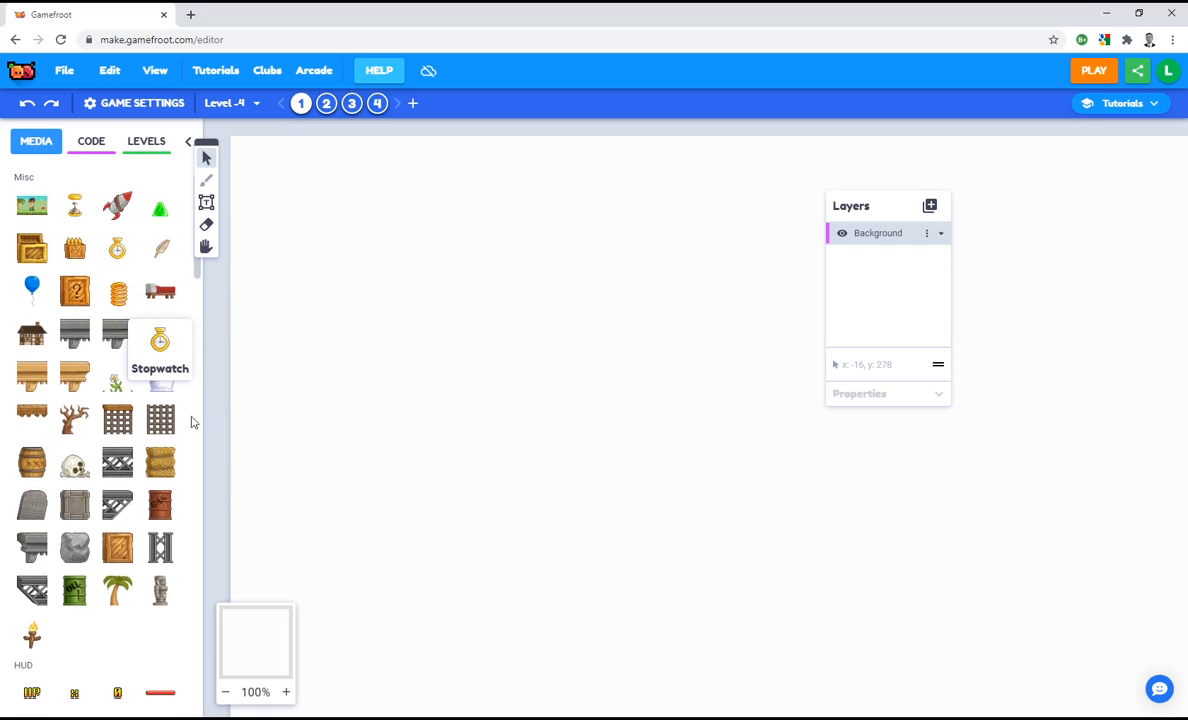
scroll(200, 322, down, 10)
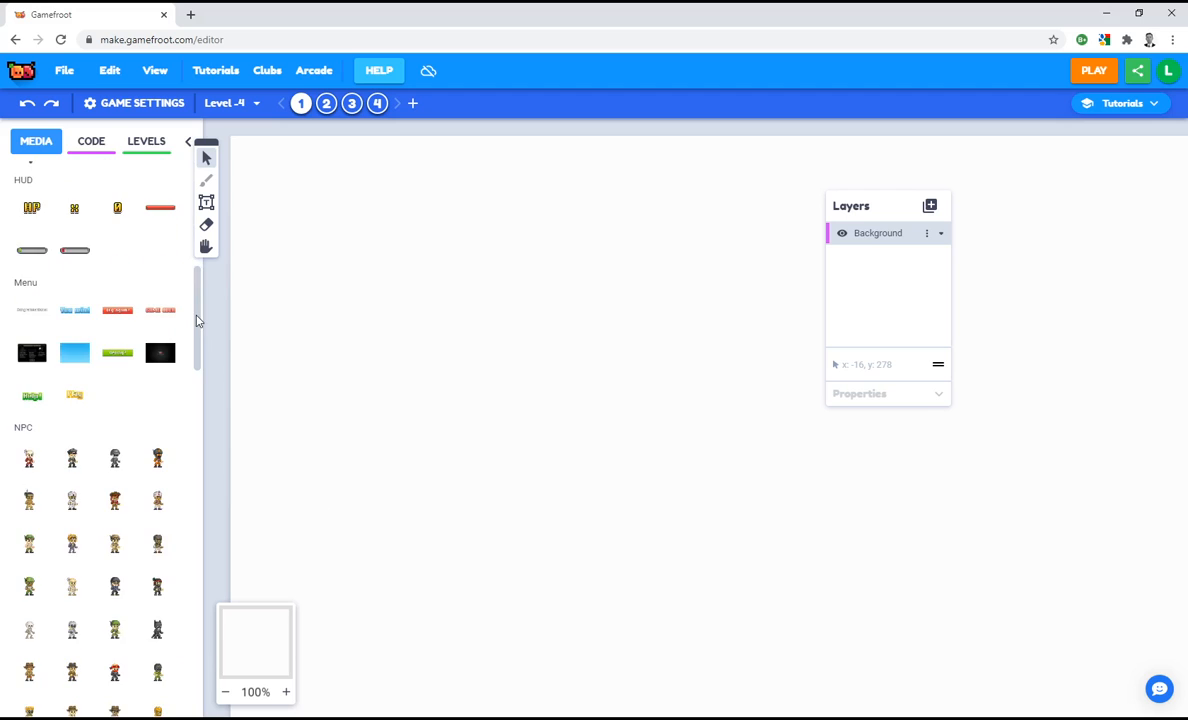
scroll(193, 410, down, 2)
scroll(191, 406, up, 1)
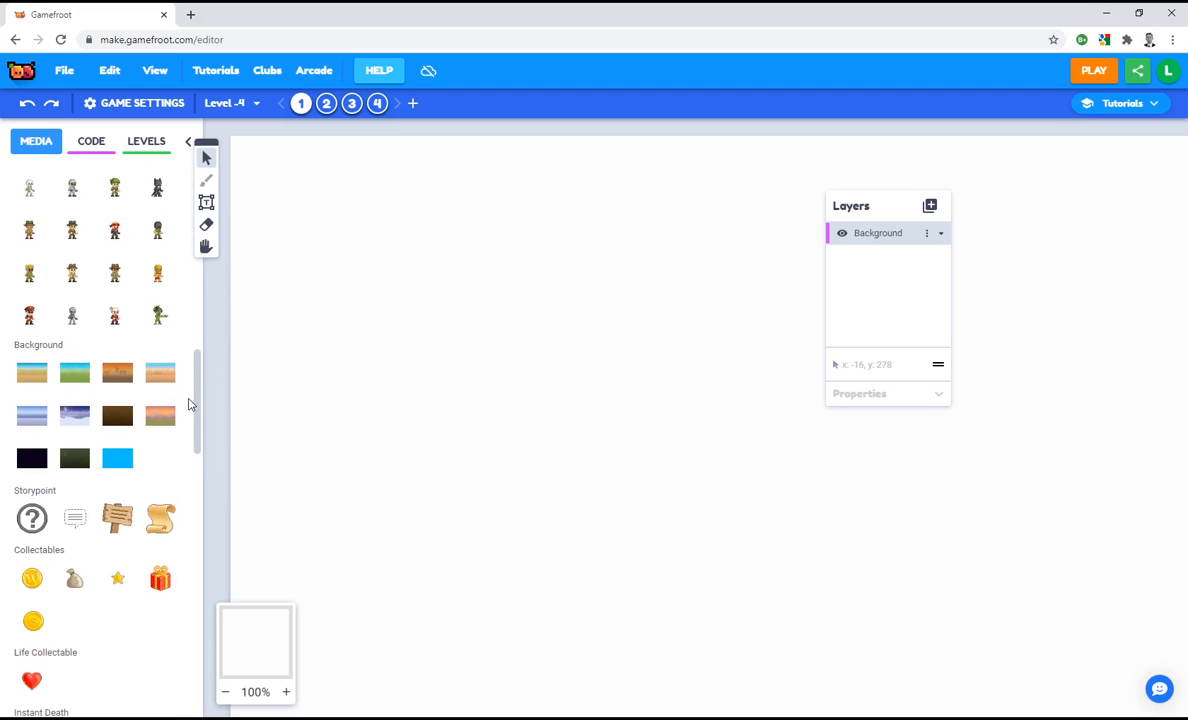
click(32, 385)
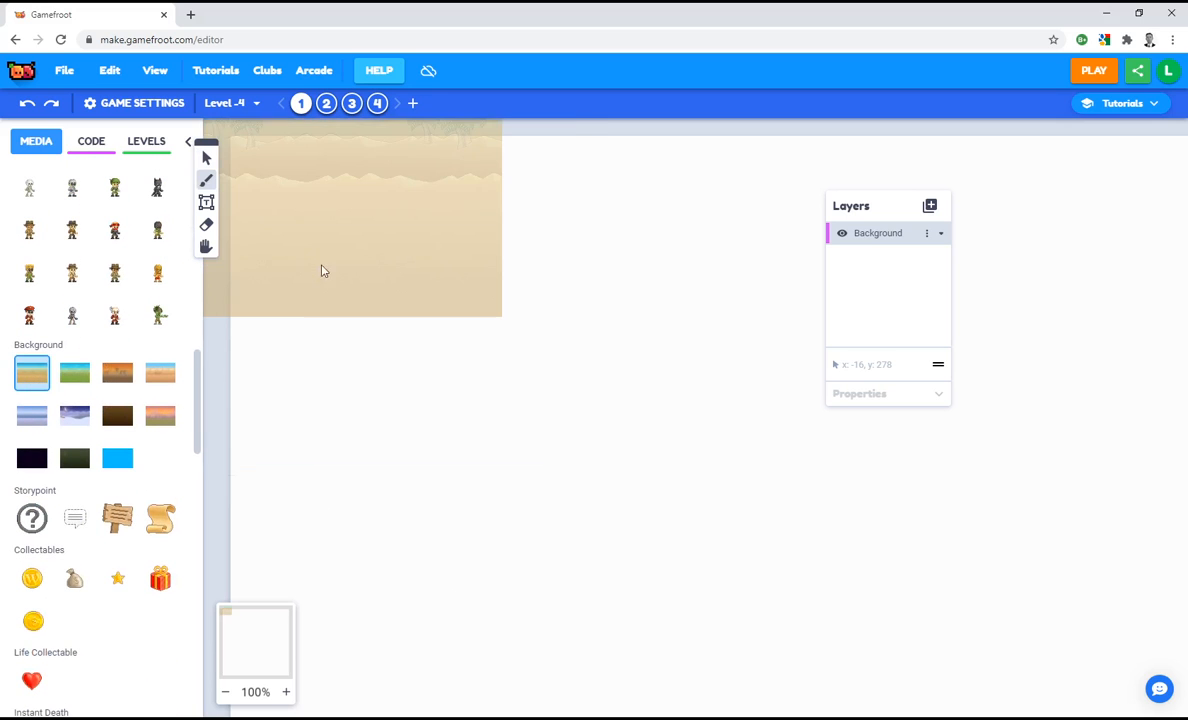
click(519, 336)
drag(422, 339, 363, 327)
click(160, 141)
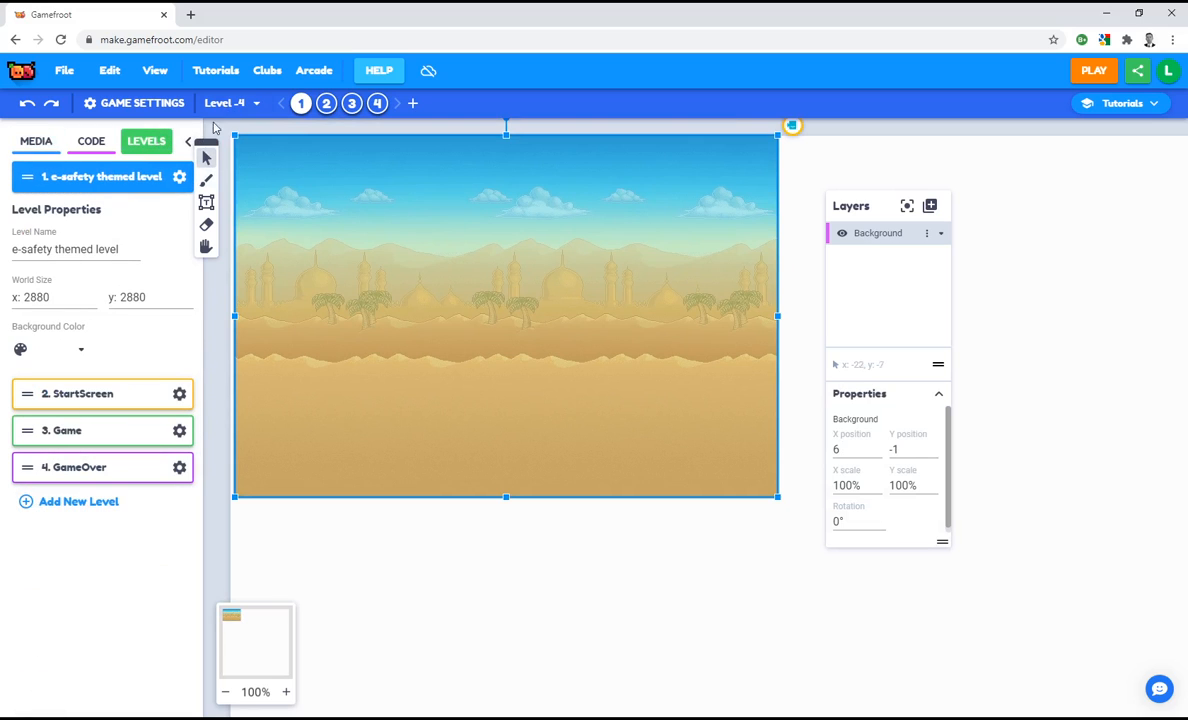
click(34, 142)
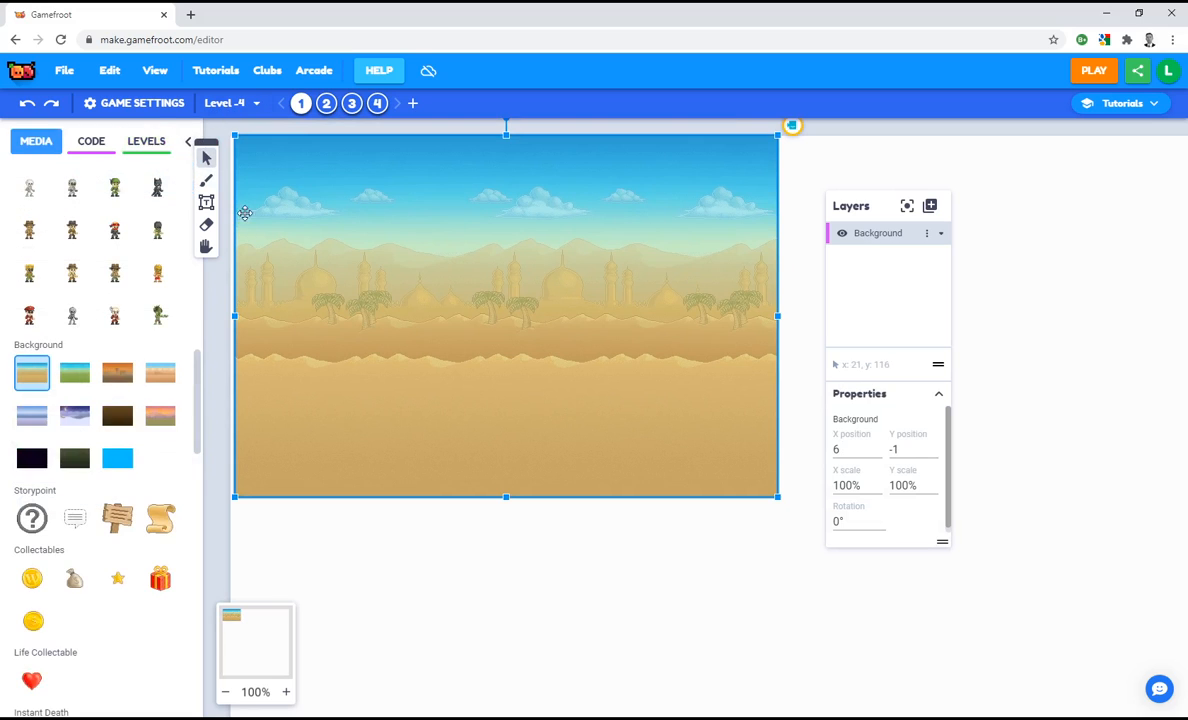
drag(287, 237, 283, 237)
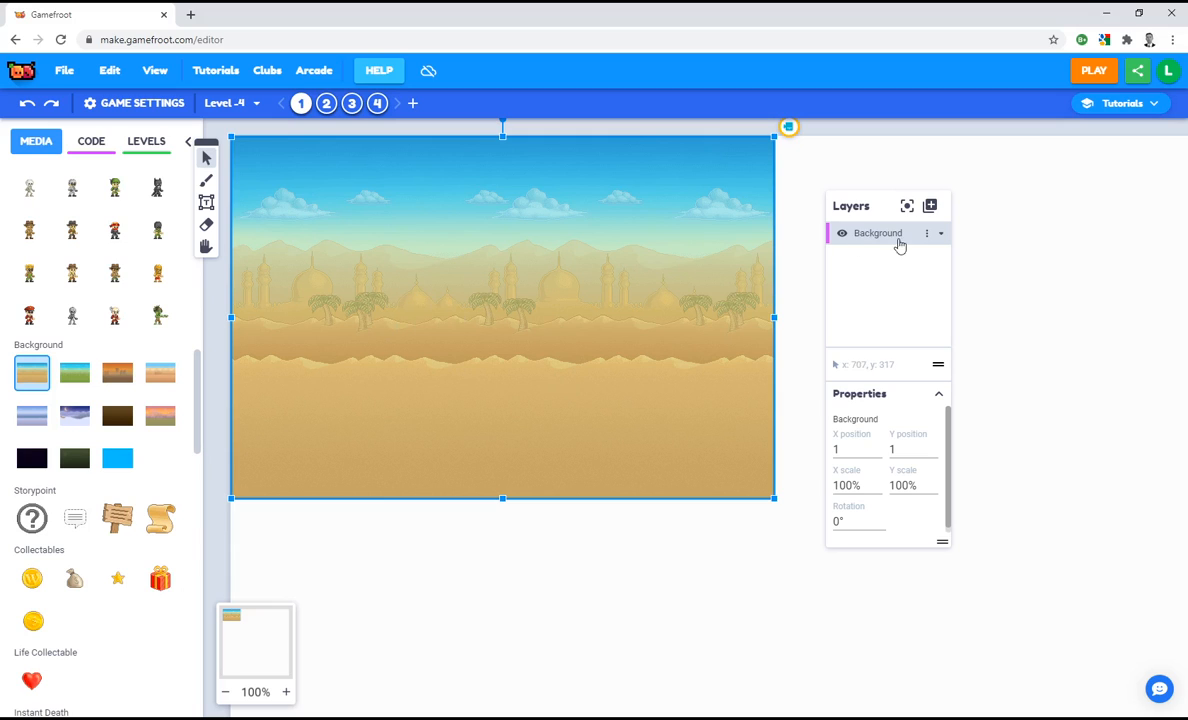
click(930, 212)
click(945, 208)
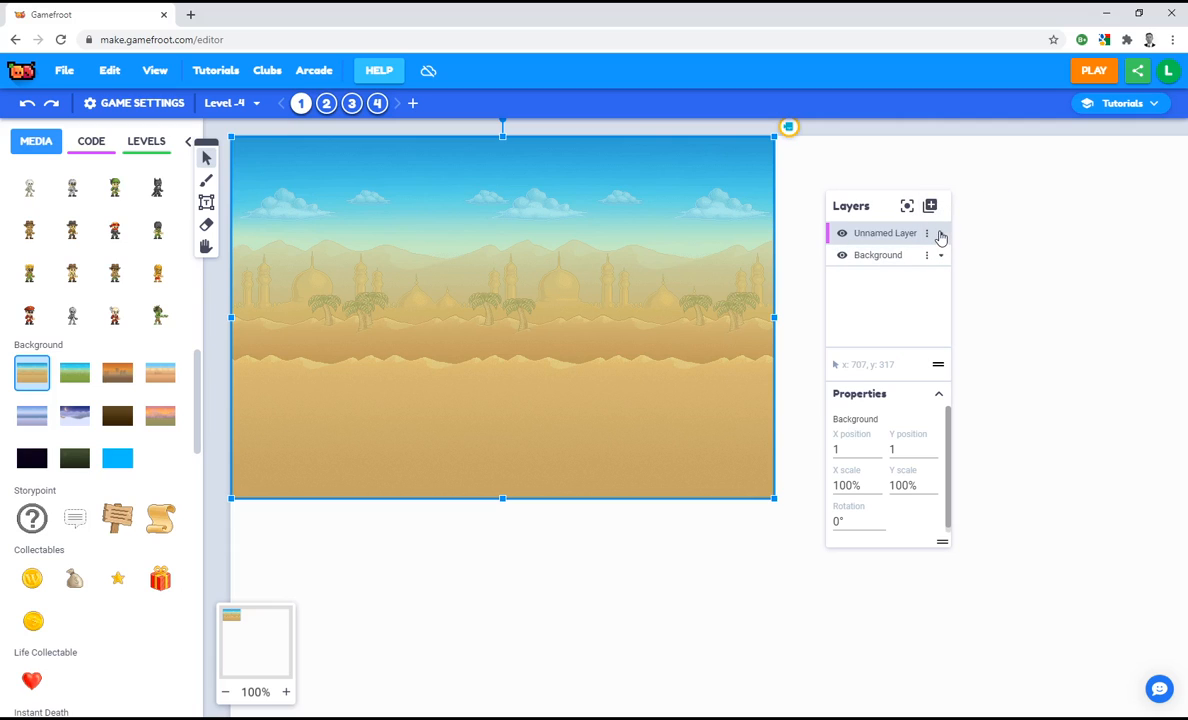
click(929, 234)
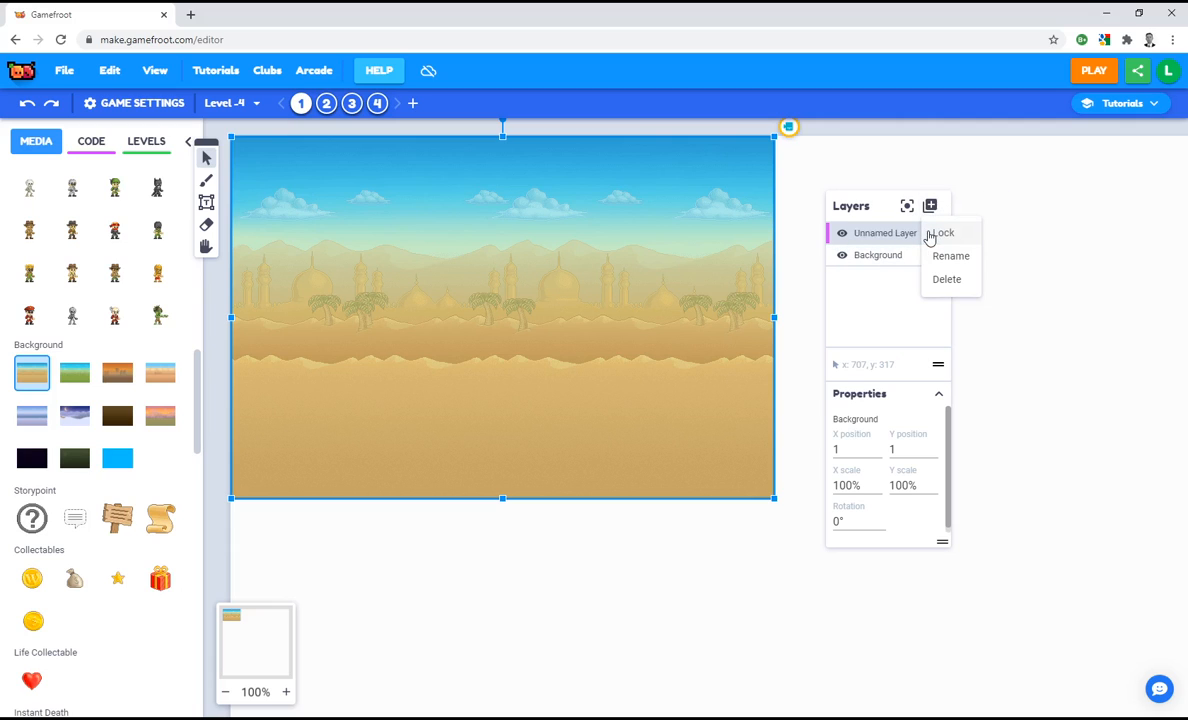
click(935, 282)
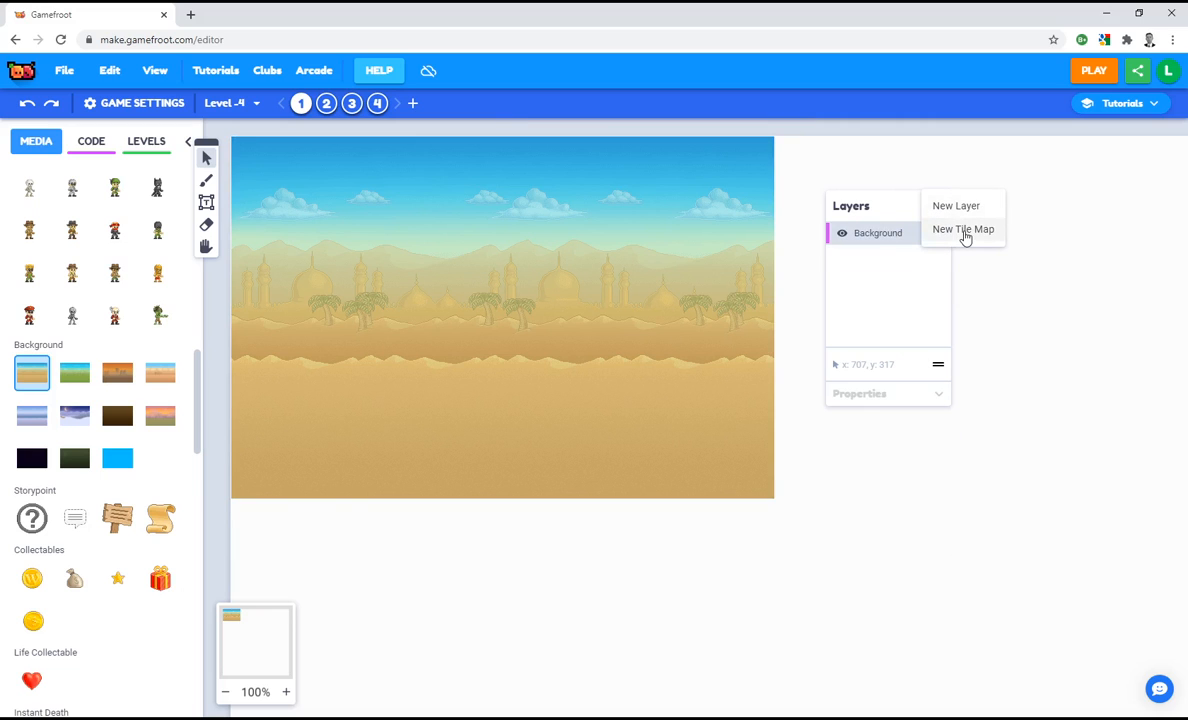
Add a new tile map layer above Background and name it "Terrain tiles"
click(965, 233)
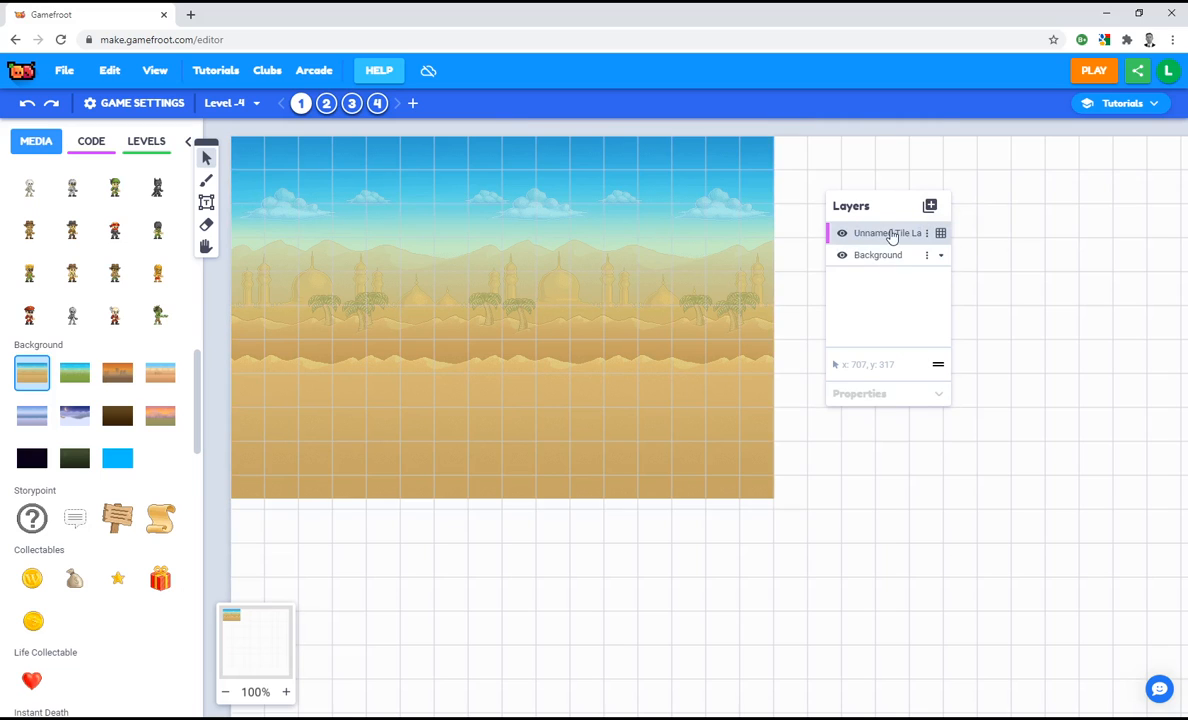
double_click(889, 234)
text(Ter)
key(Return)
Paint a sandstone brick ledge four tiles long from the level's left edge, with steps descending from its far end
drag(199, 369, 200, 608)
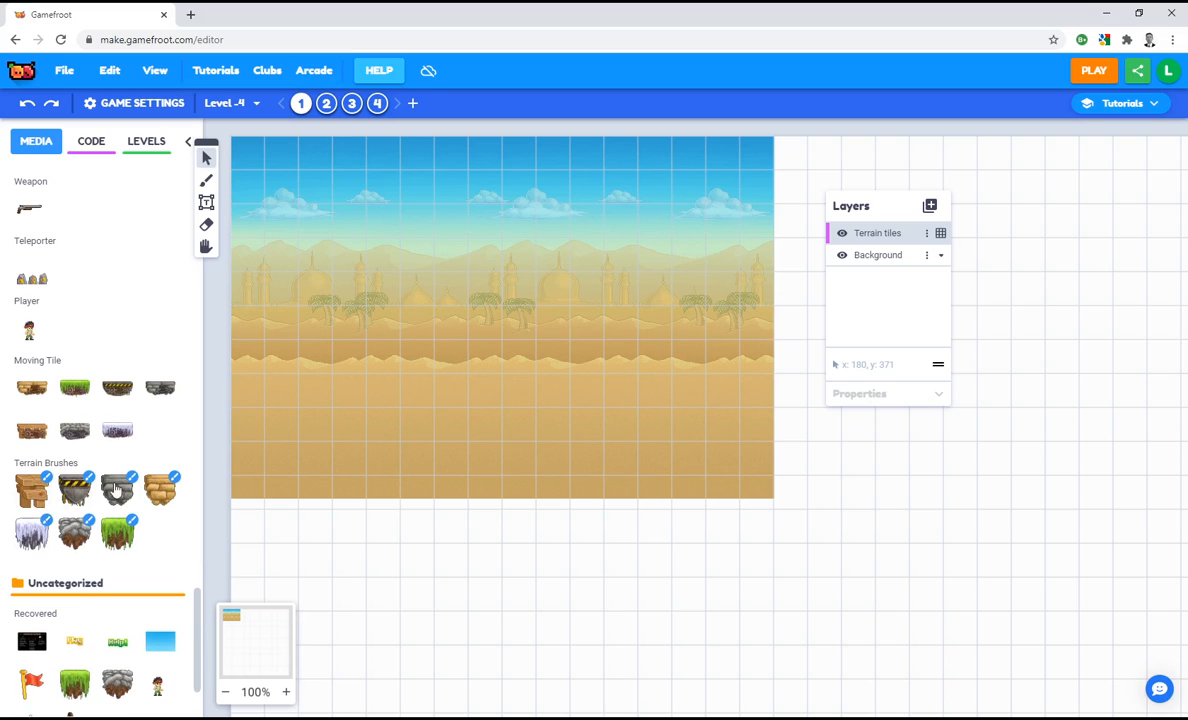
click(163, 490)
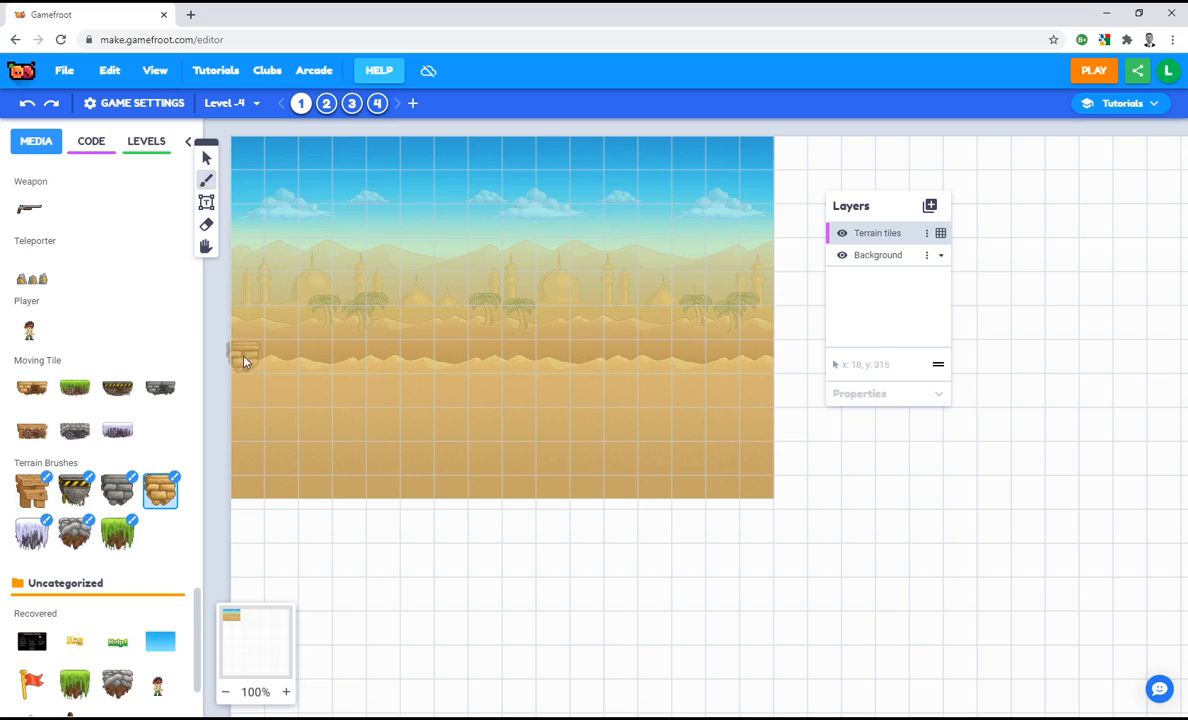
mouse_move(249, 363)
mouse_down()
mouse_move(361, 363)
mouse_move(424, 402)
mouse_move(470, 403)
mouse_move(416, 383)
mouse_move(411, 352)
mouse_move(358, 355)
mouse_up()
click(207, 226)
click(207, 180)
click(351, 385)
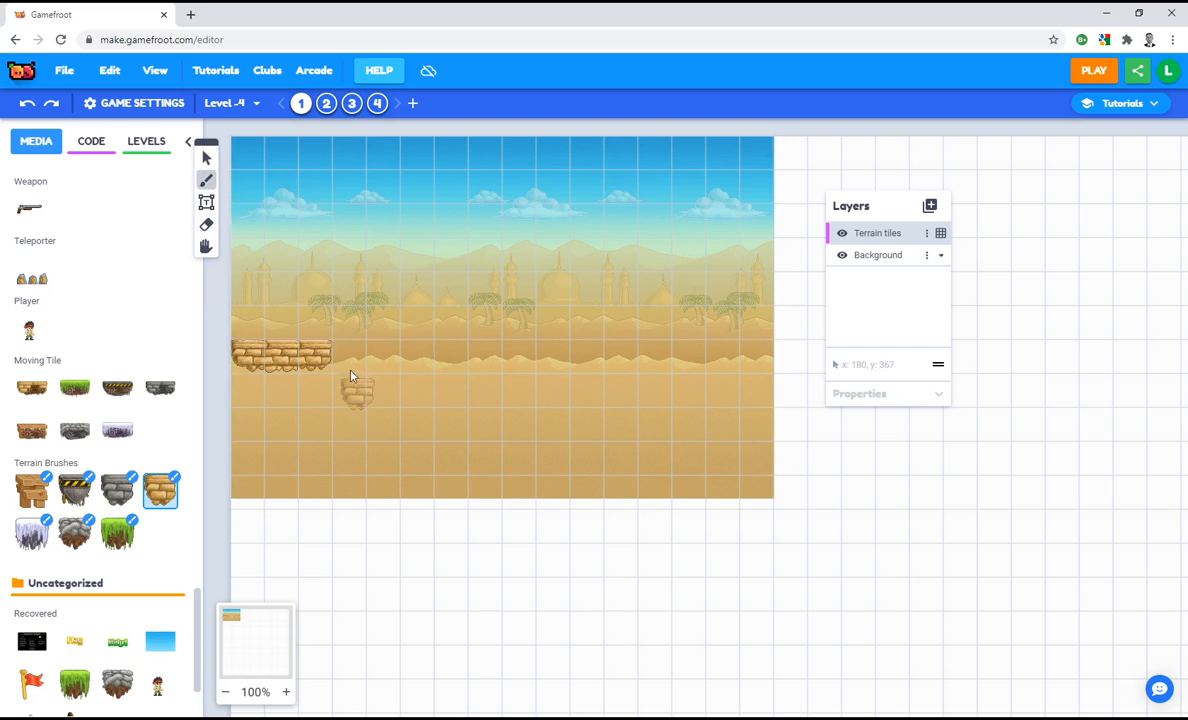
Extend the sandstone terrain across the level with lower platforms, a gap and a stepped valley beyond the background image
click(206, 247)
drag(915, 556, 934, 481)
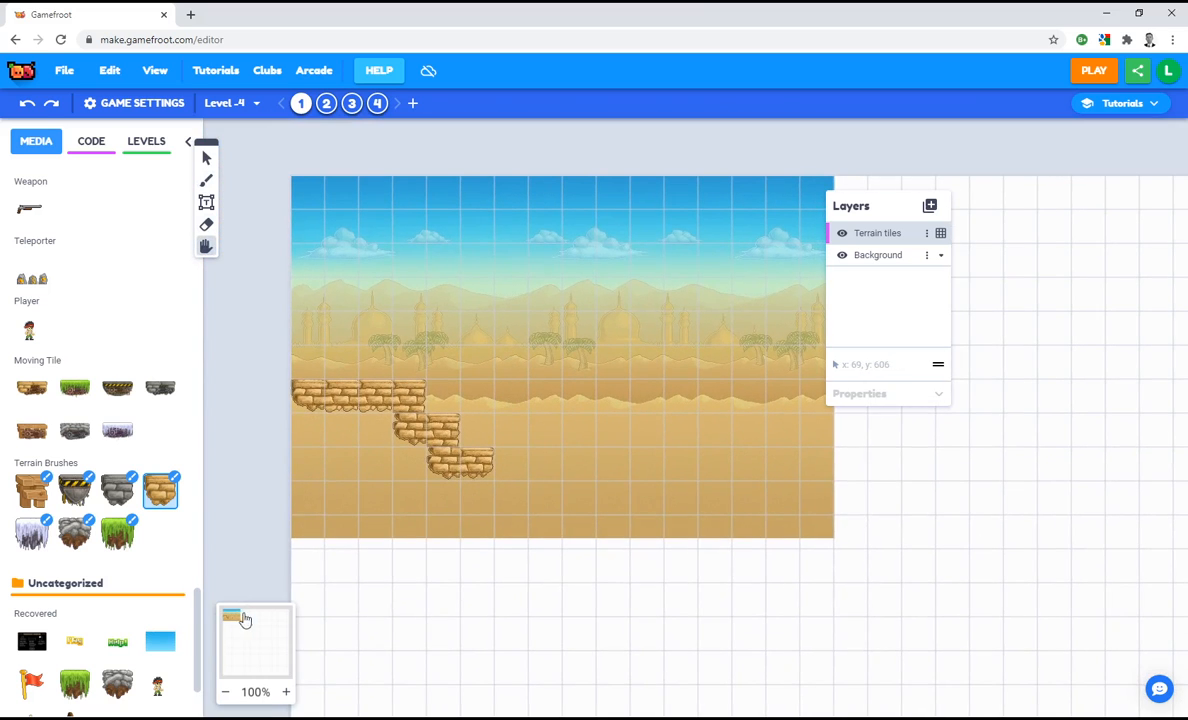
scroll(634, 501, up, 2)
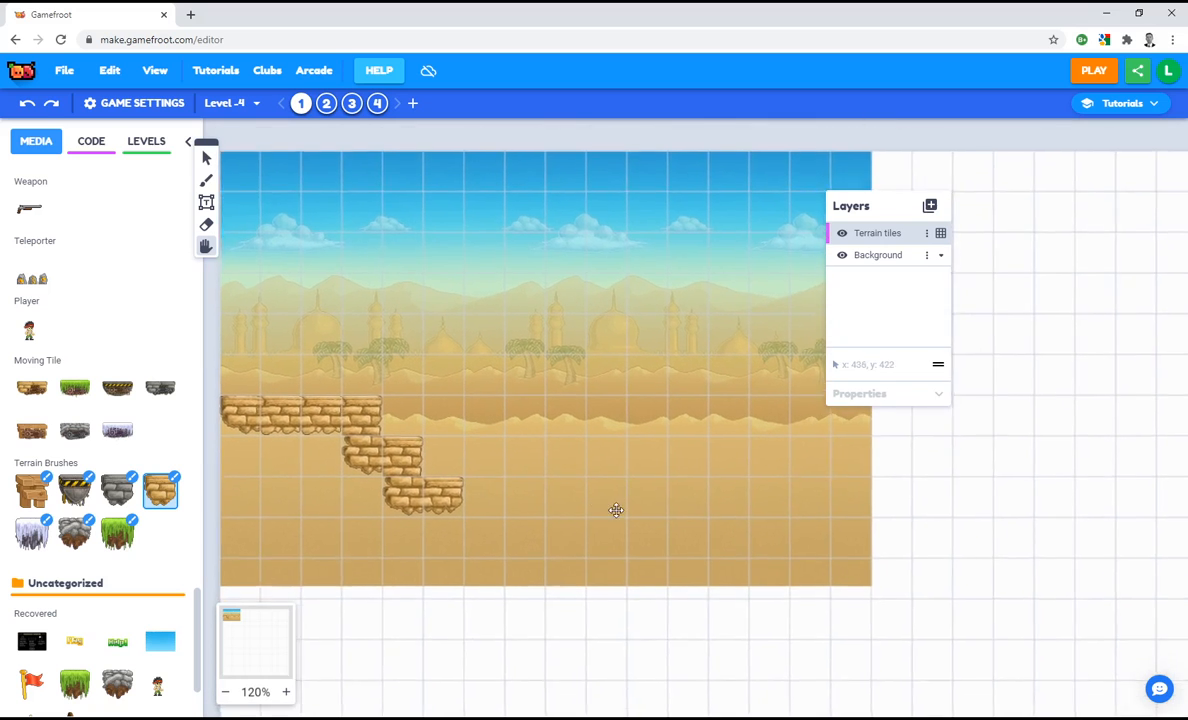
click(206, 180)
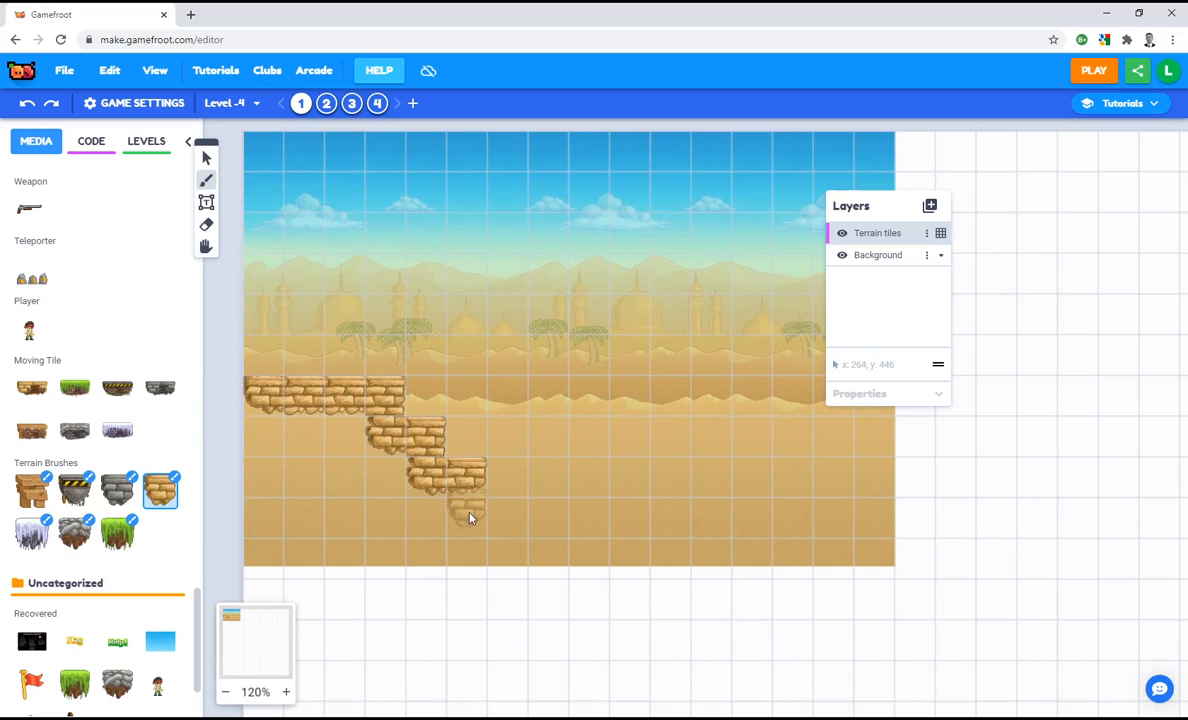
mouse_move(527, 561)
mouse_down()
mouse_move(600, 579)
mouse_move(600, 594)
mouse_up()
scroll(588, 528, down, 2)
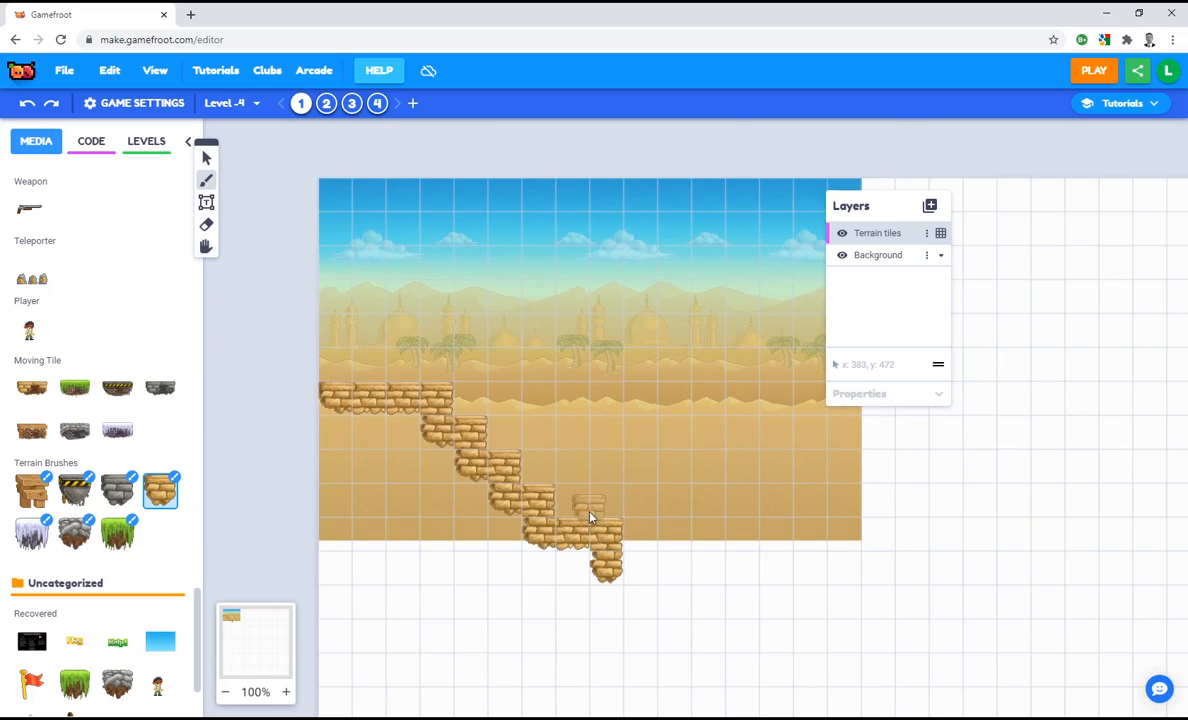
scroll(591, 513, down, 1)
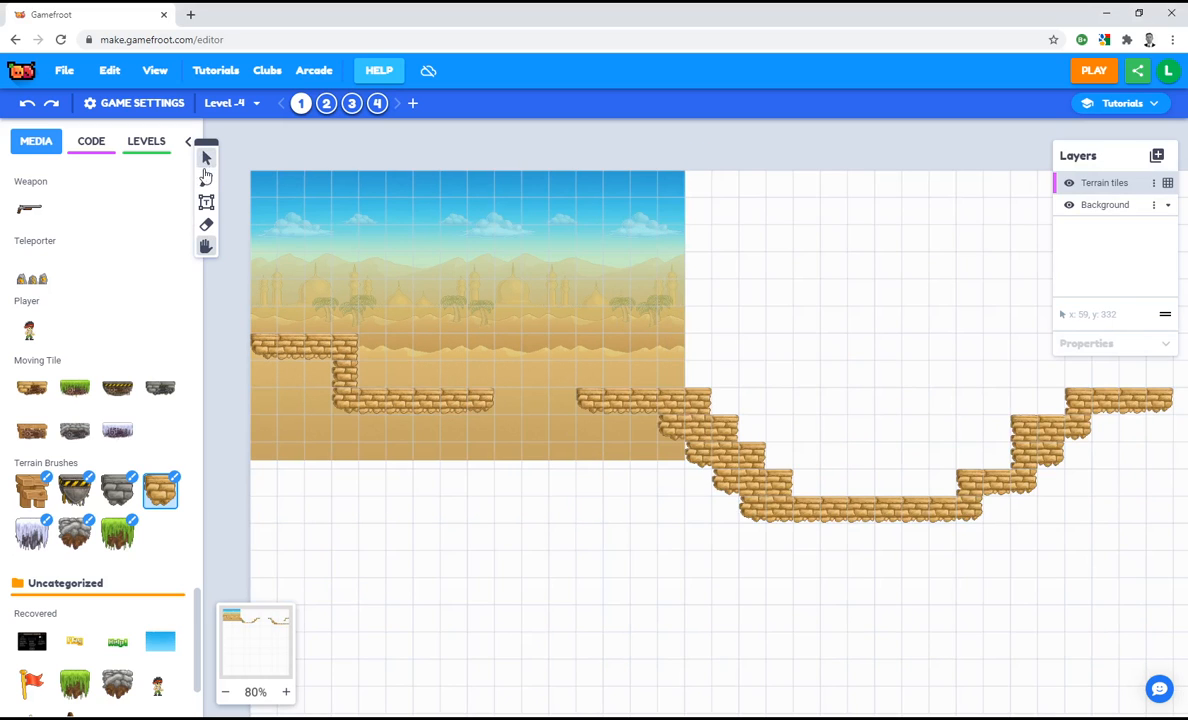
Paint a solid sandstone block about 11 tiles wide and 3 tiles high below the gap between the two raised ledges
drag(822, 437, 290, 455)
drag(918, 494, 952, 508)
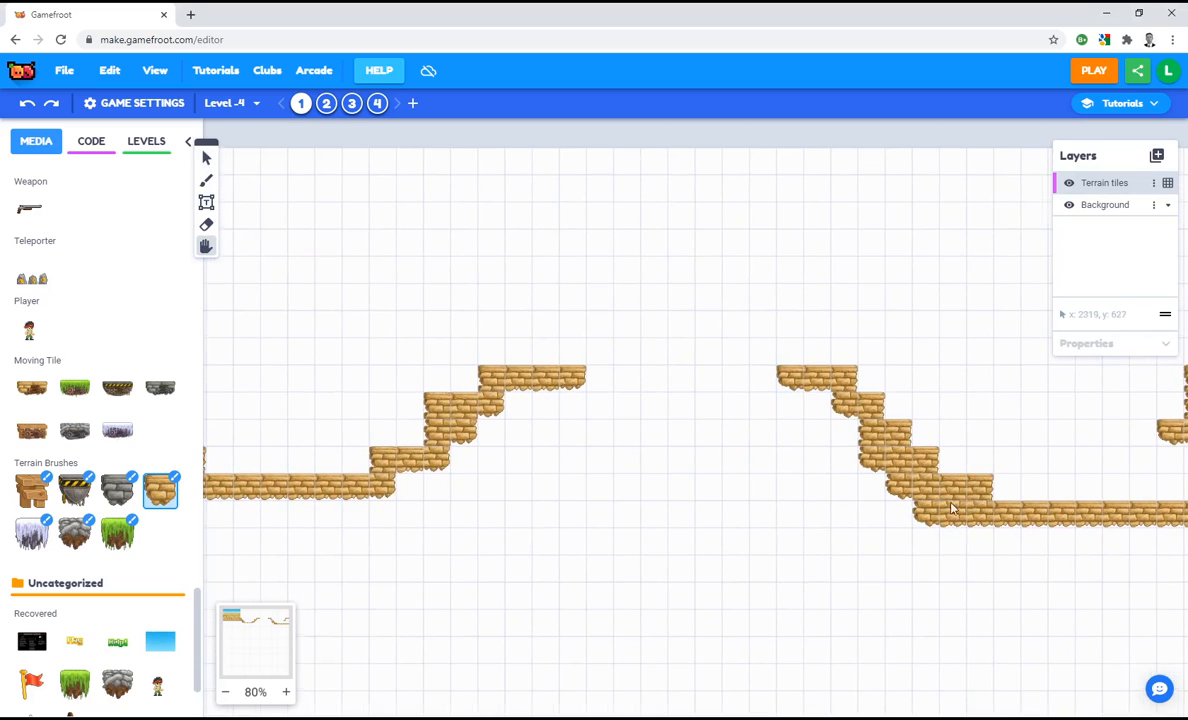
click(206, 180)
mouse_move(545, 457)
mouse_down()
mouse_move(560, 507)
mouse_move(781, 517)
mouse_move(743, 462)
mouse_move(540, 440)
mouse_move(788, 478)
mouse_up()
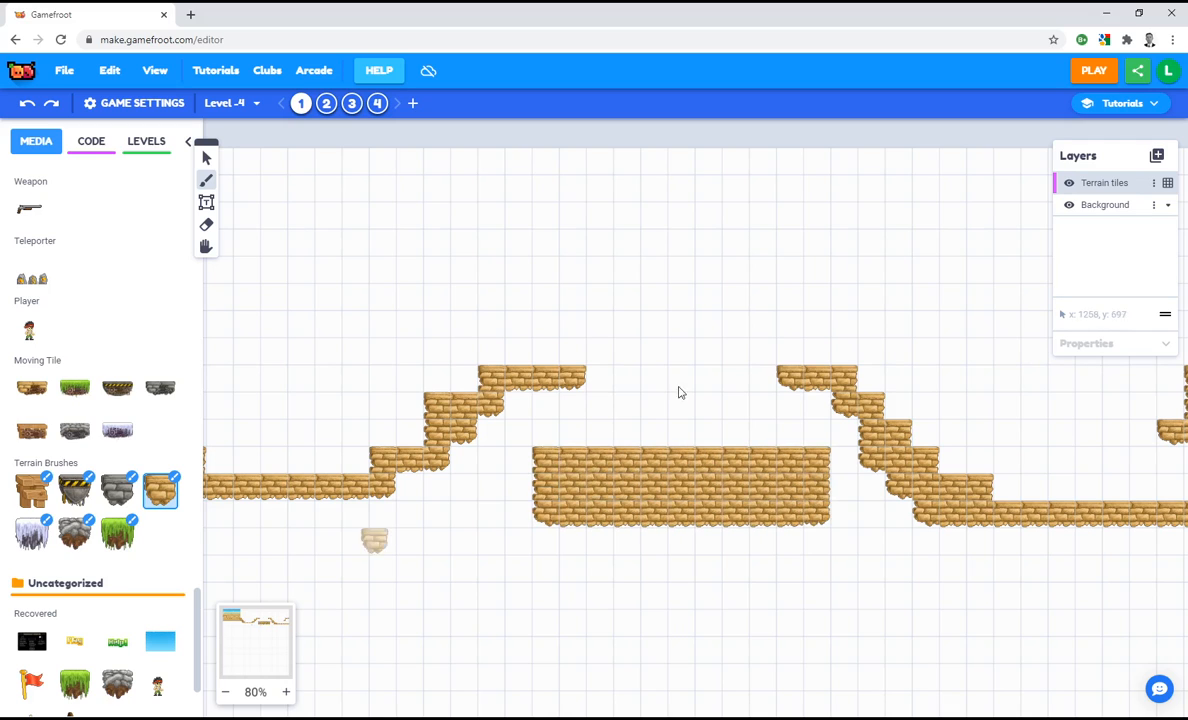
Return to the start of the level and add a new regular layer named "Player" above Terrain tiles
click(206, 246)
drag(321, 455, 787, 426)
drag(430, 404, 506, 472)
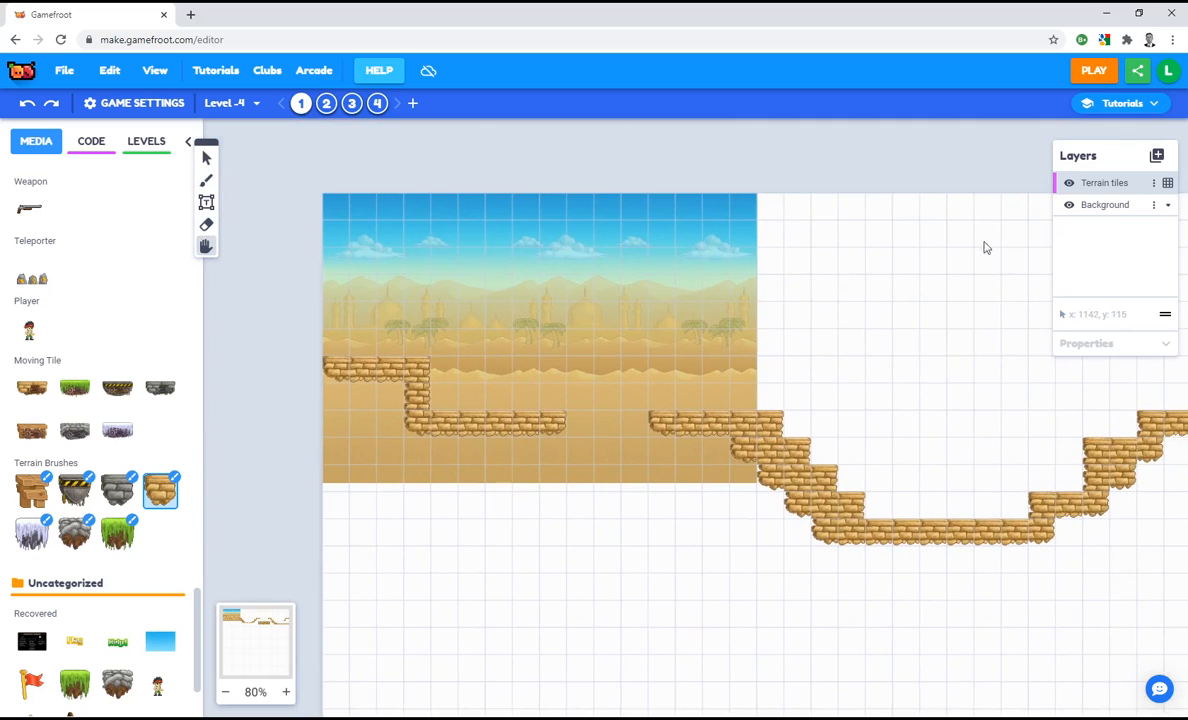
drag(1072, 153, 778, 182)
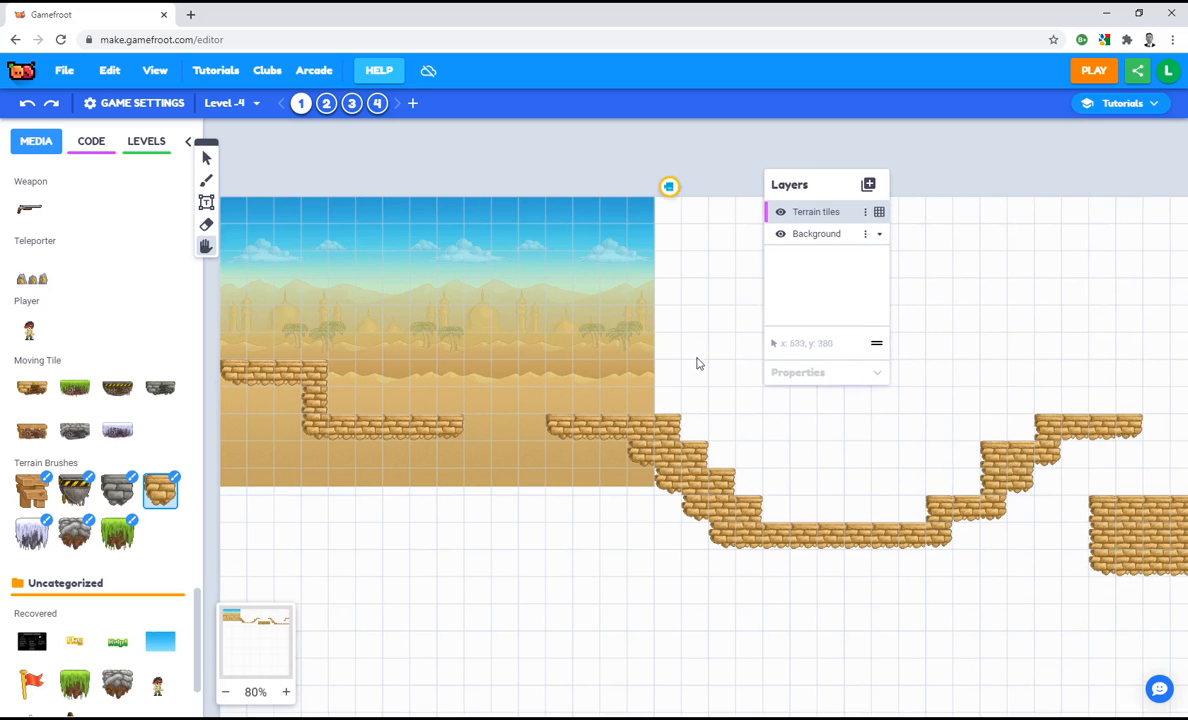
click(868, 184)
click(903, 185)
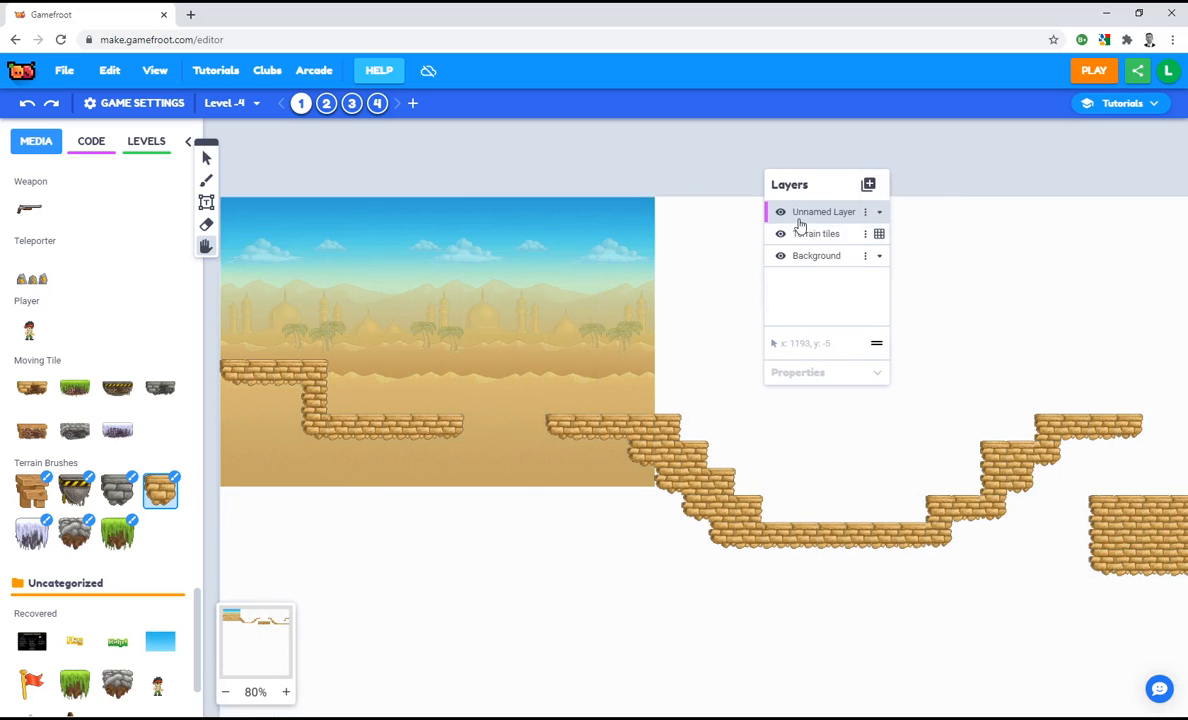
text(Pl)
key(Return)
Hide and show the Background and Terrain tiles layers and select individual layers to examine what each one holds
click(780, 259)
click(780, 256)
click(780, 235)
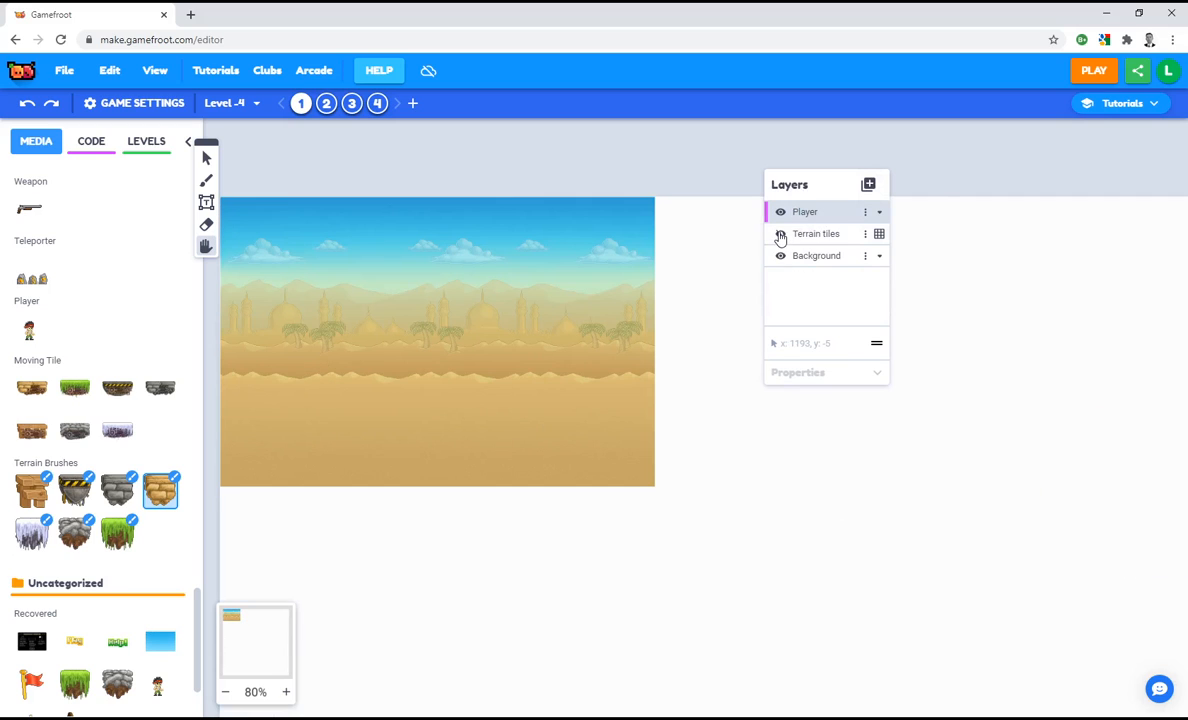
click(780, 235)
click(810, 233)
click(810, 214)
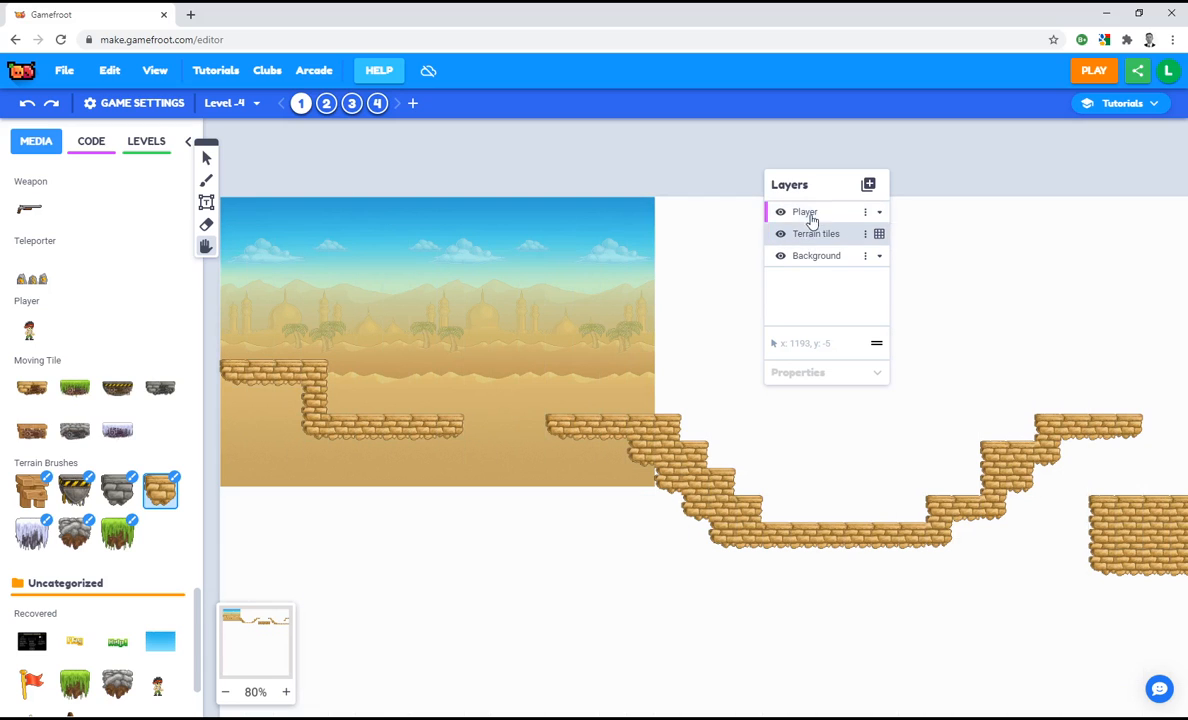
click(814, 255)
Place the player character on the Player layer, standing on the first brick ledge at the start of the level
click(813, 212)
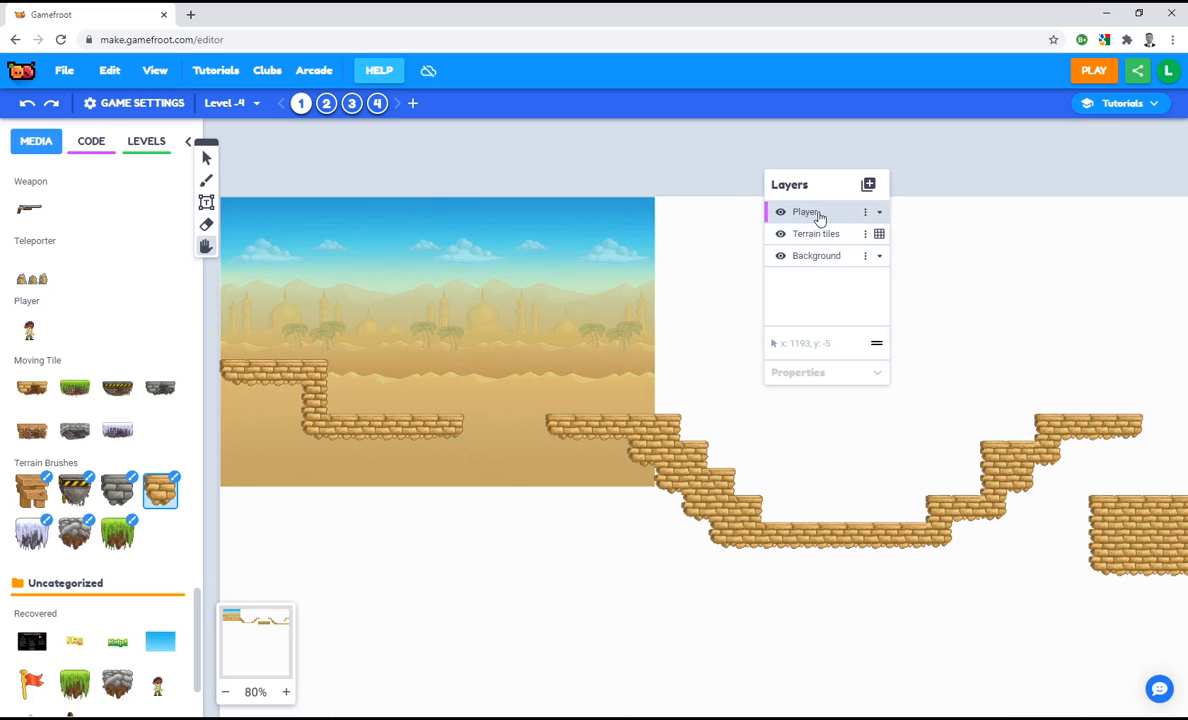
click(31, 334)
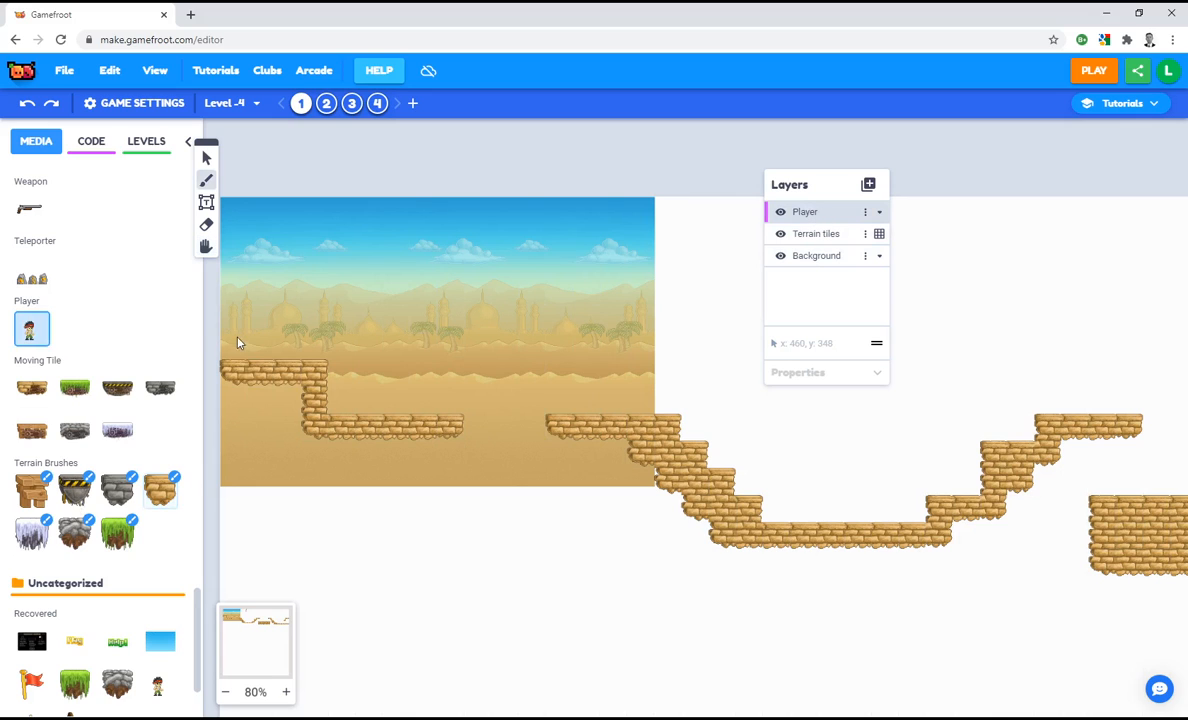
click(270, 328)
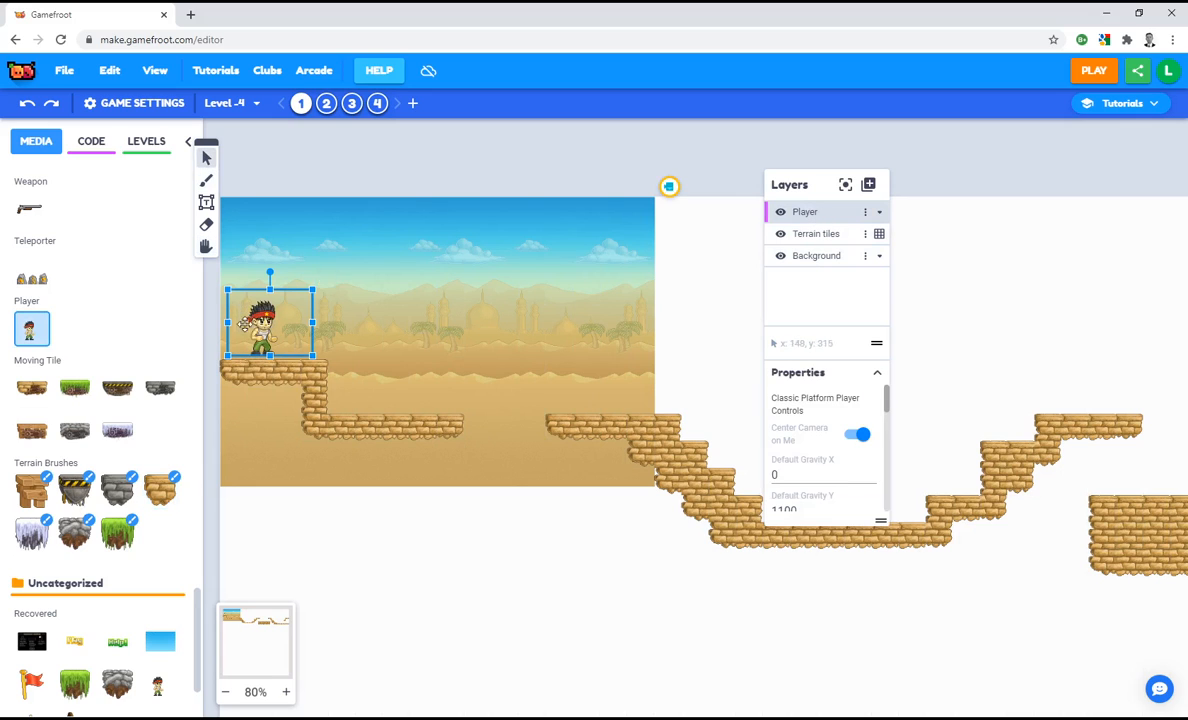
drag(270, 328, 266, 324)
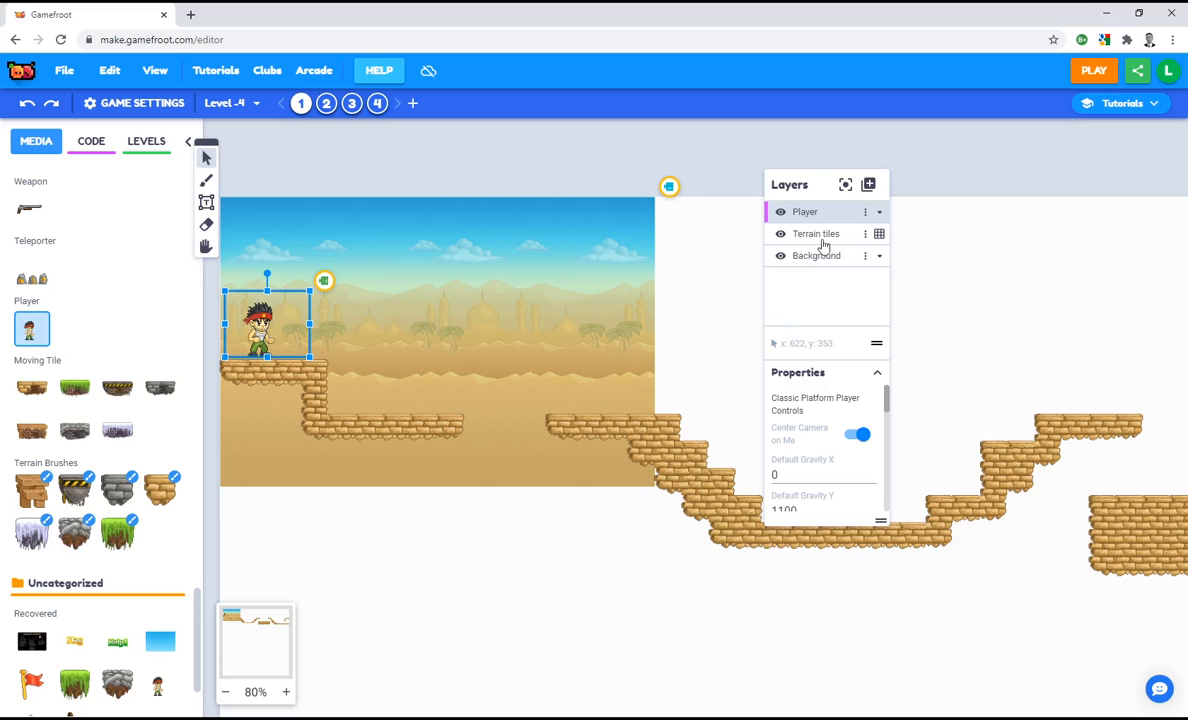
Add a new regular layer named "Weapon" above the Player layer
click(870, 186)
click(878, 190)
double_click(826, 214)
text(W)
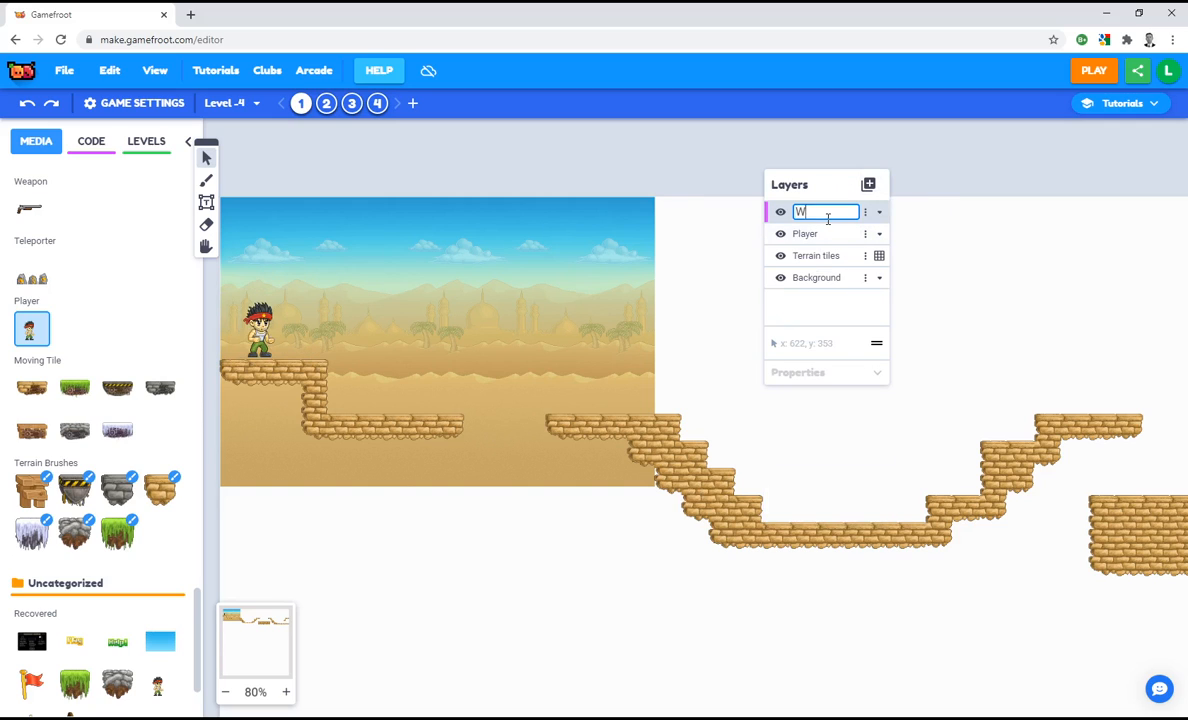
text(eapon)
key(Return)
Place the gun just in front of the player on the Weapon layer, with a bullet between the player and the gun
scroll(80, 352, up, 2)
click(31, 349)
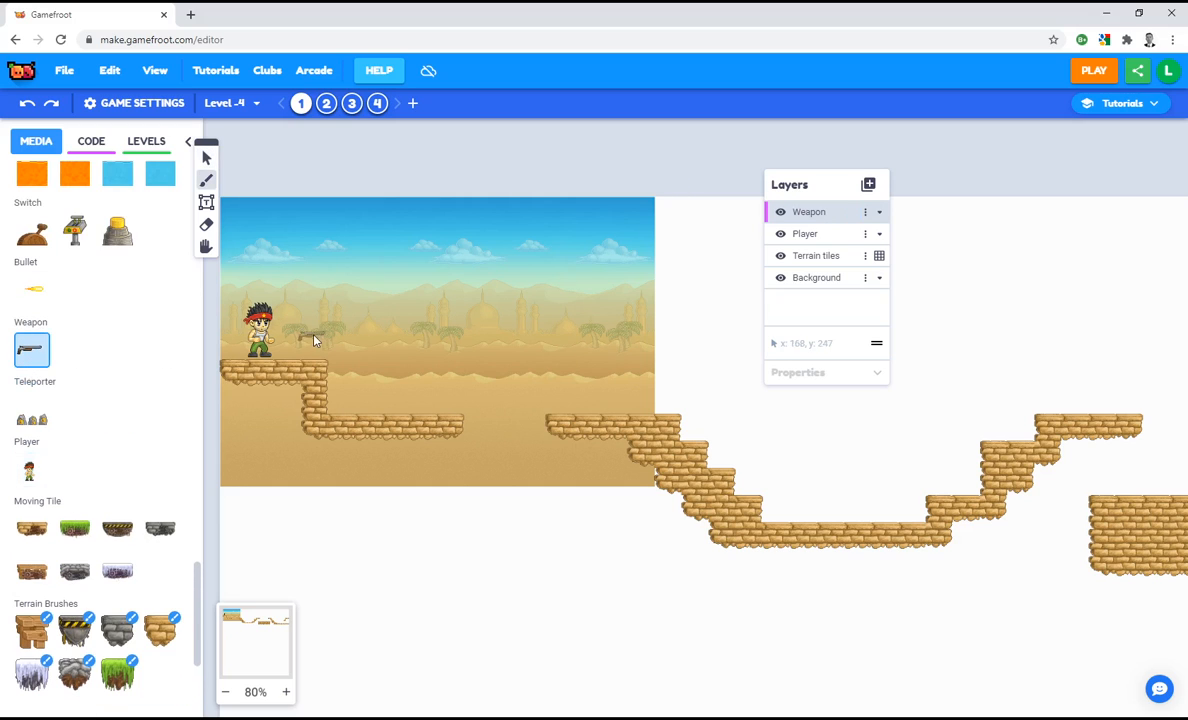
click(314, 348)
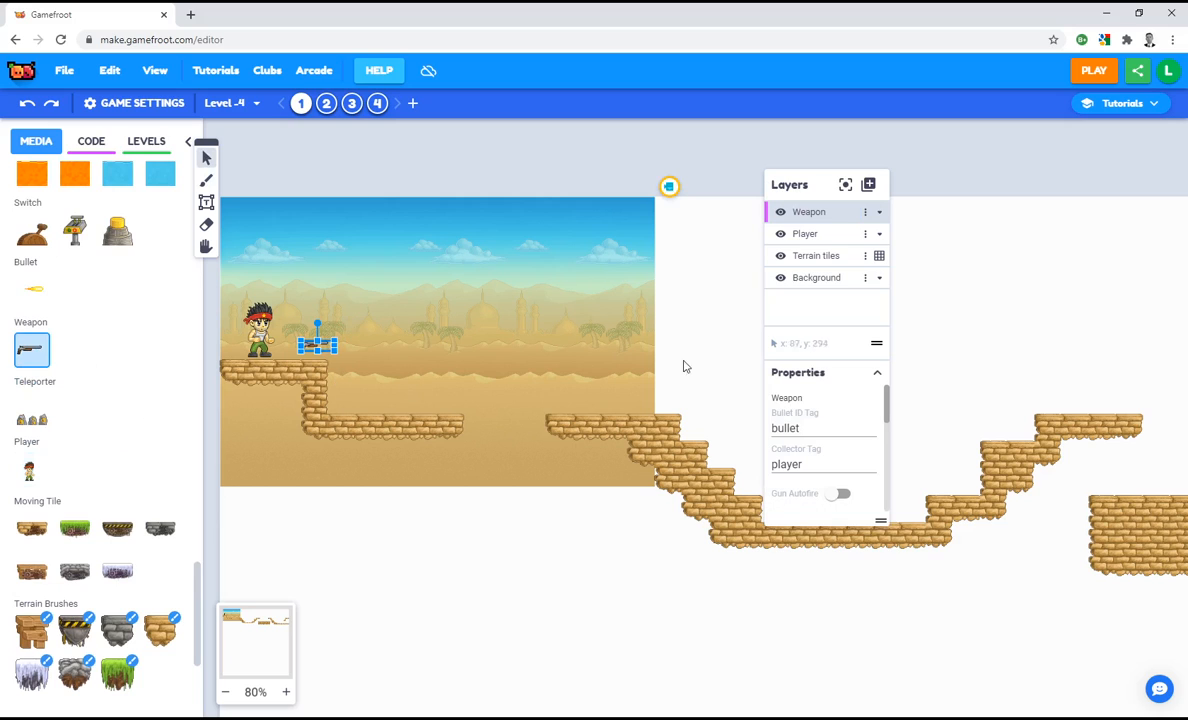
click(34, 293)
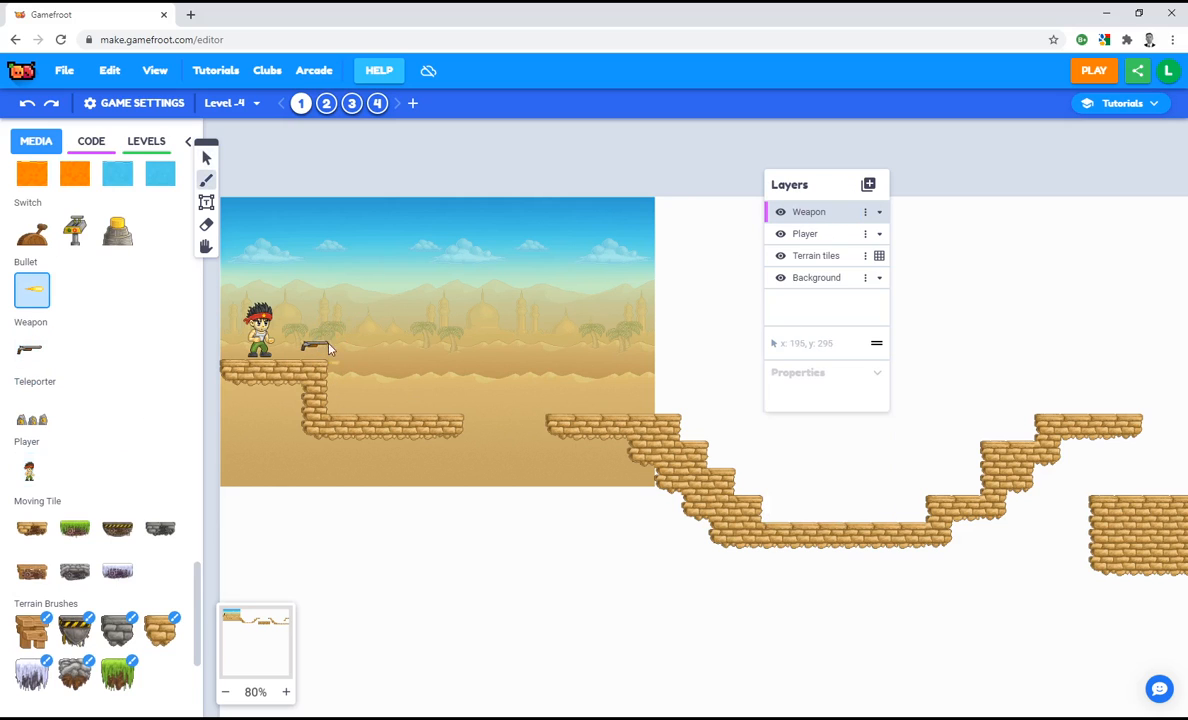
click(287, 350)
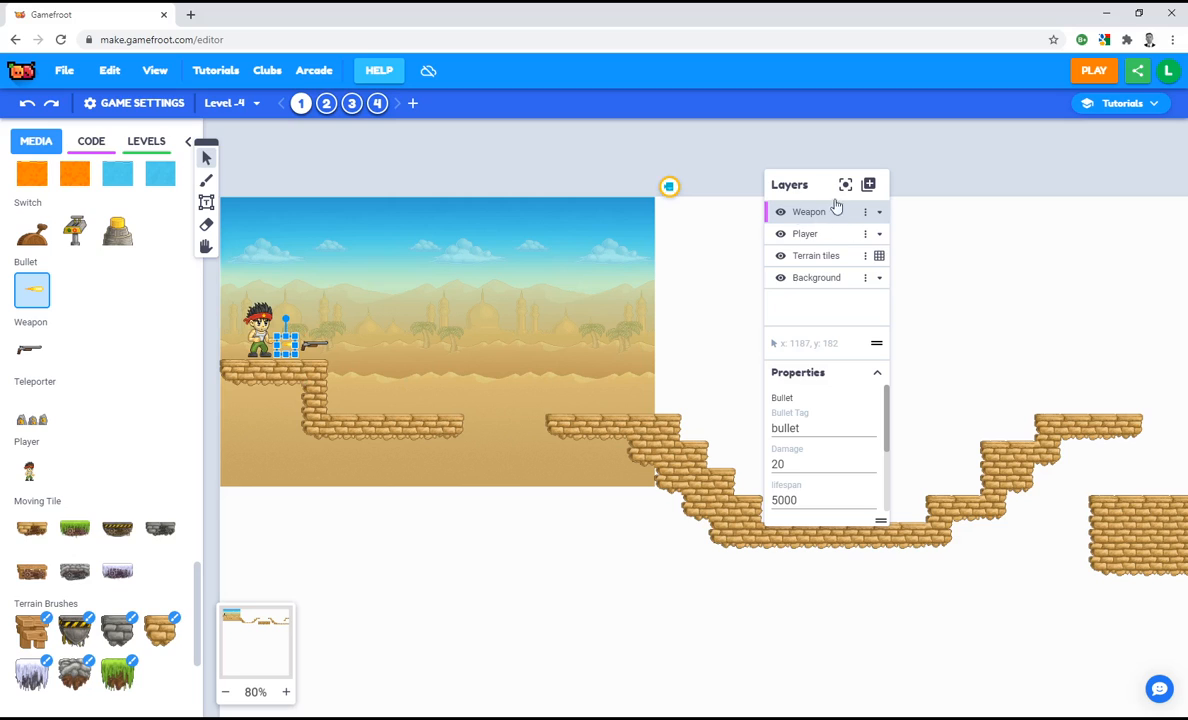
click(287, 345)
Add a new regular layer named "Storypoints" above the Weapon layer
click(869, 186)
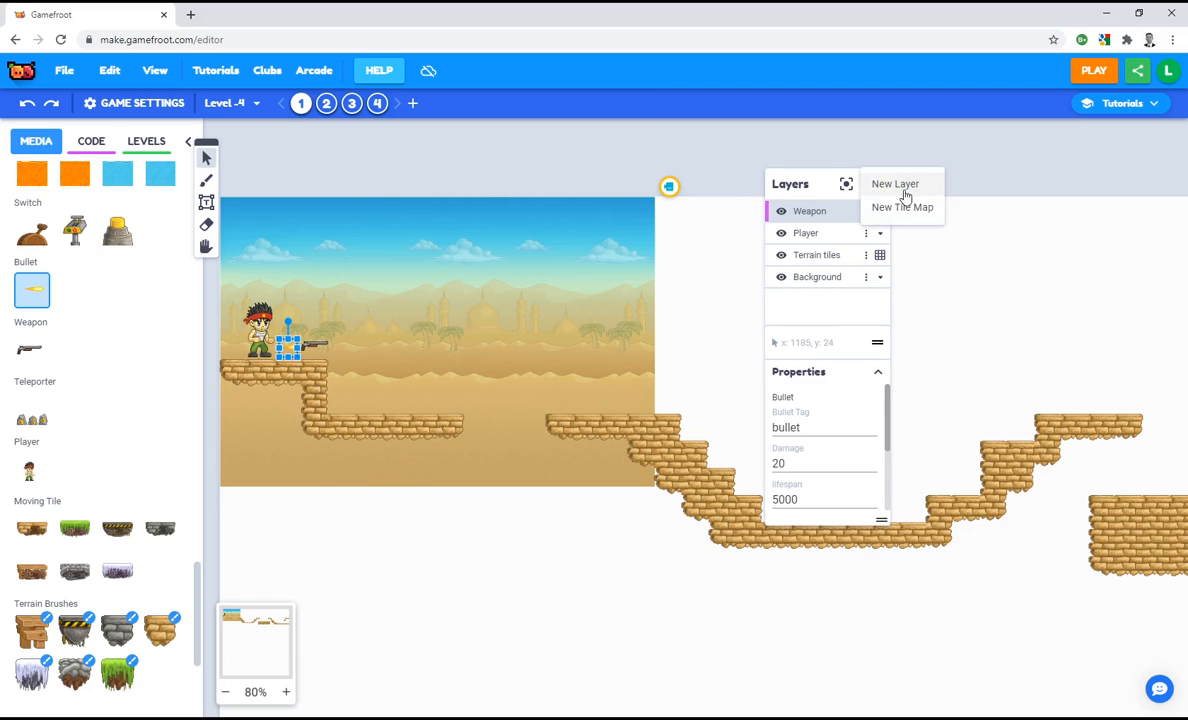
click(898, 185)
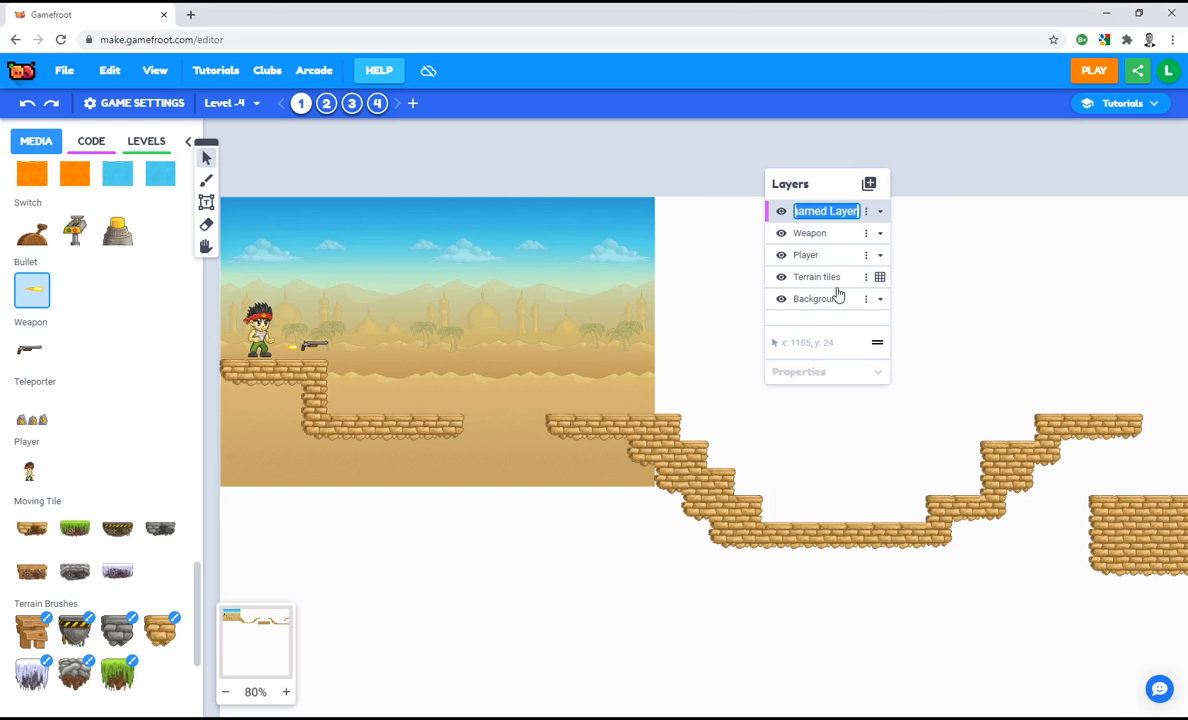
text(Storypoints)
key(Return)
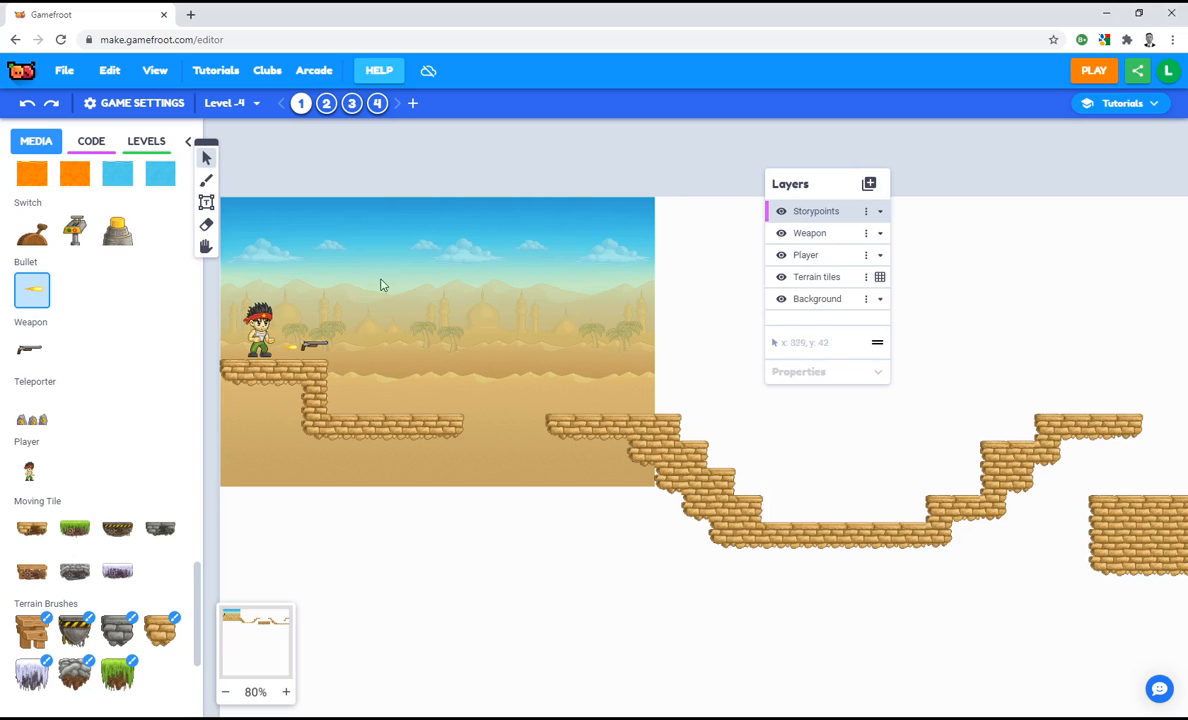
Place a wooden sign storypoint above the second brick ledge, just before the gap, on the Storypoints layer
scroll(68, 540, down, 5)
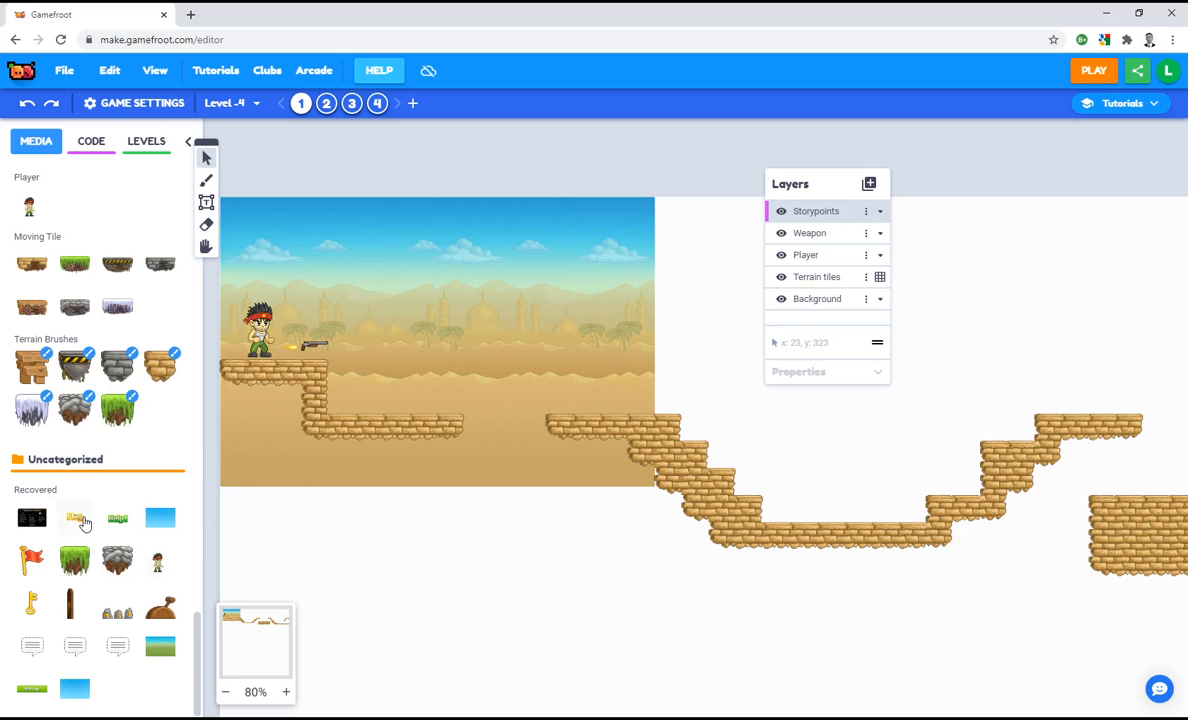
scroll(80, 420, up, 7)
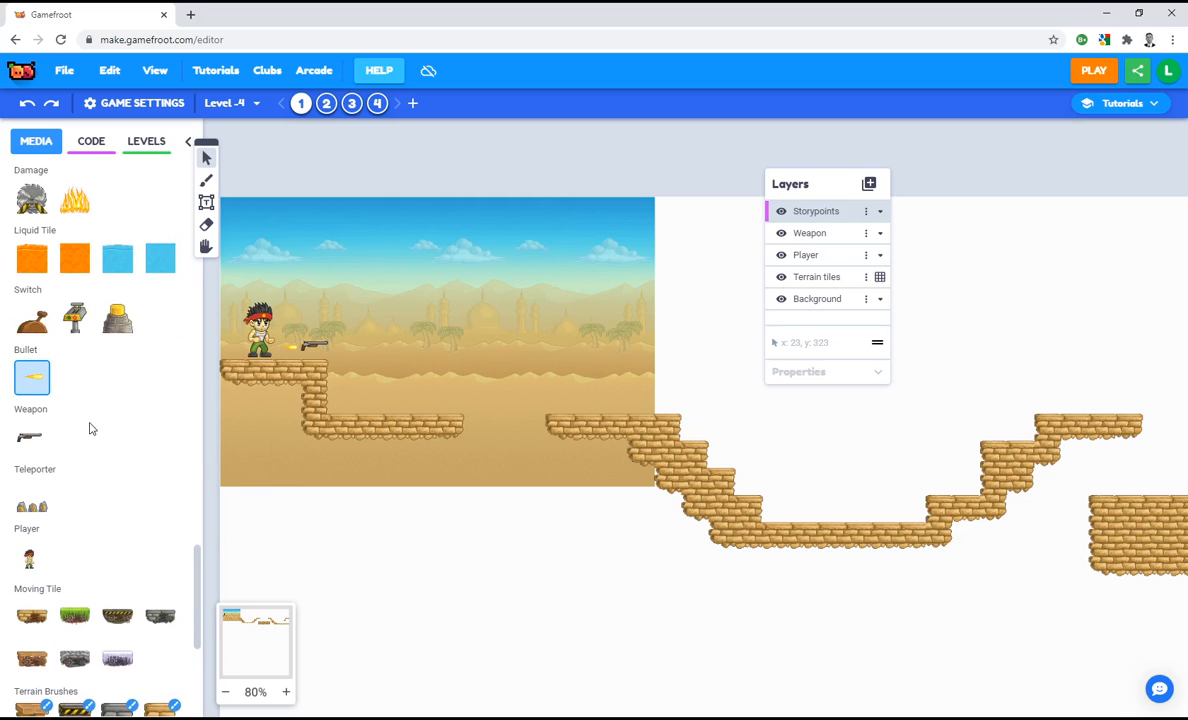
scroll(89, 428, up, 7)
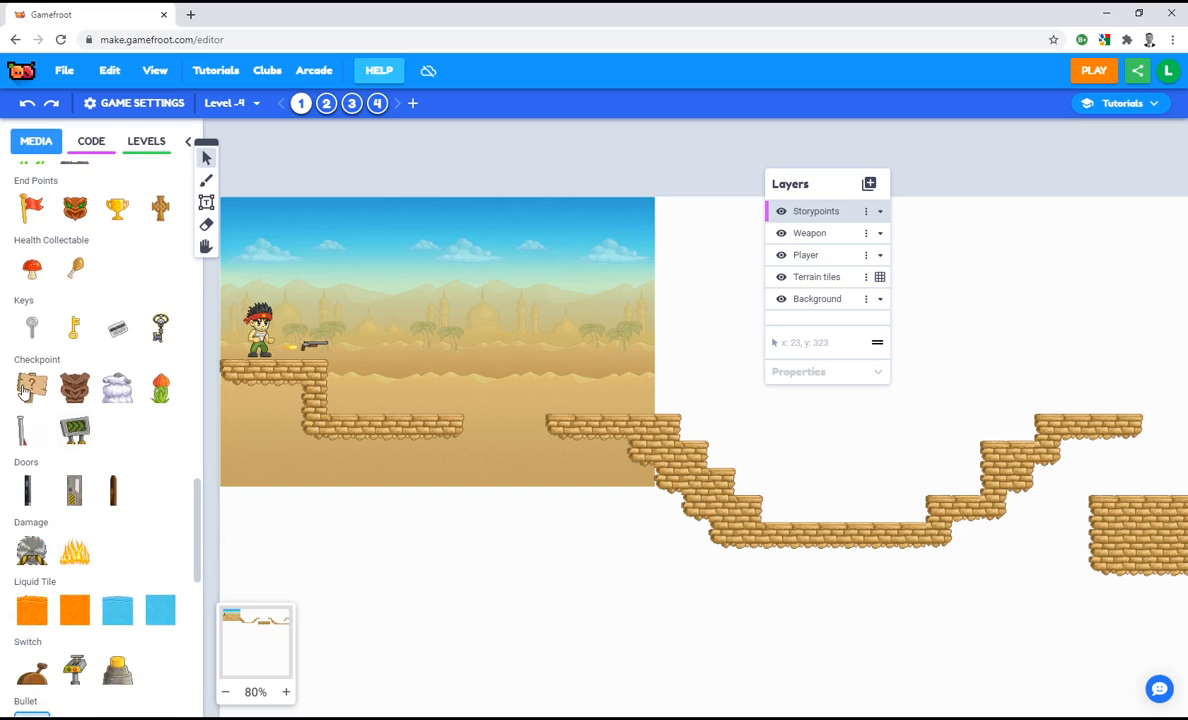
scroll(45, 367, up, 3)
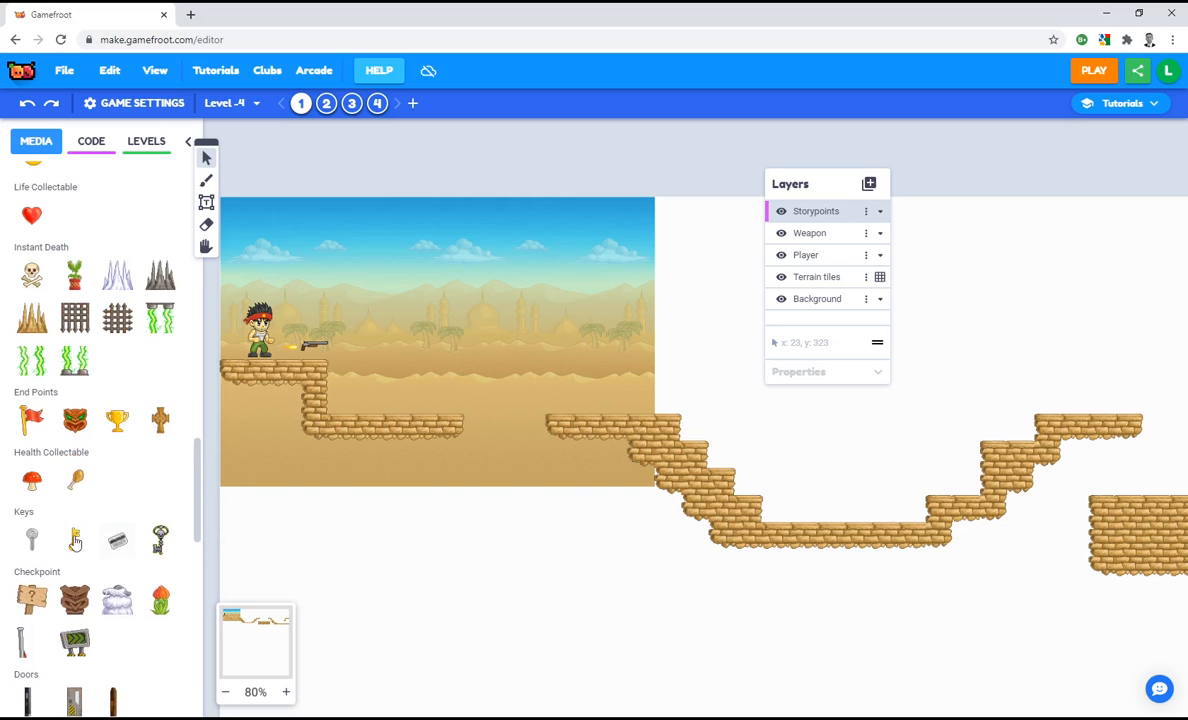
scroll(70, 380, up, 5)
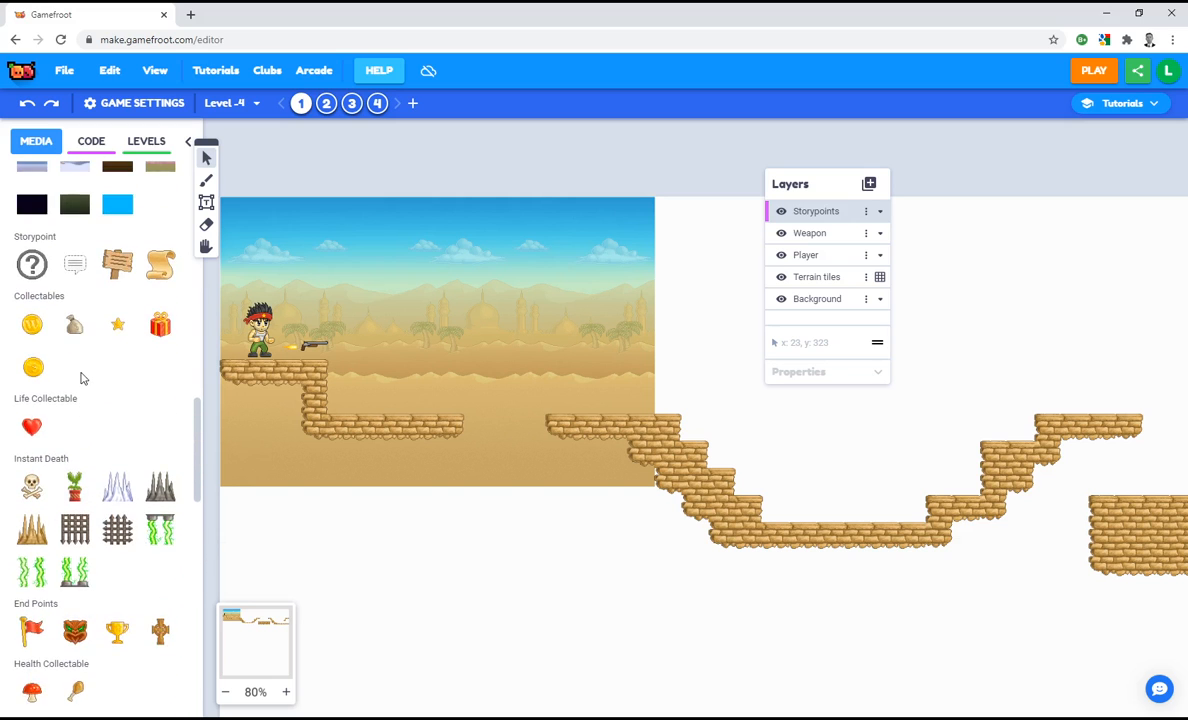
click(116, 405)
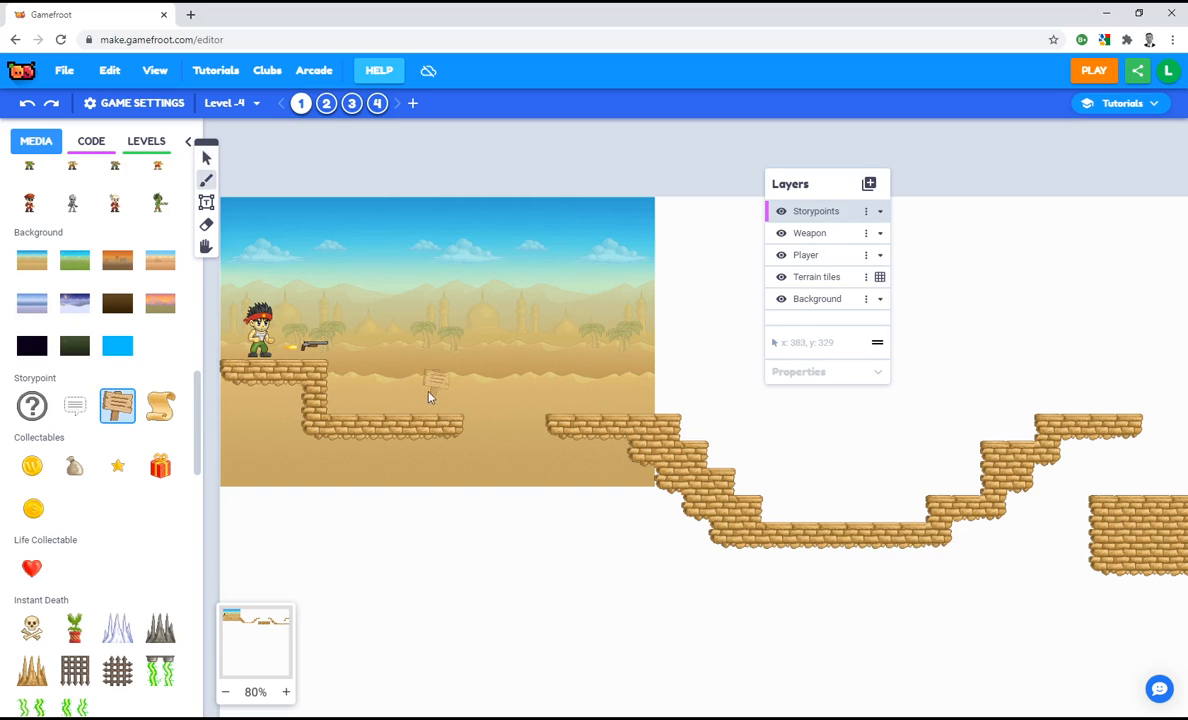
click(410, 393)
Set the sign's message to "Giving away your password is a bit like instant death, like going down..."
click(838, 372)
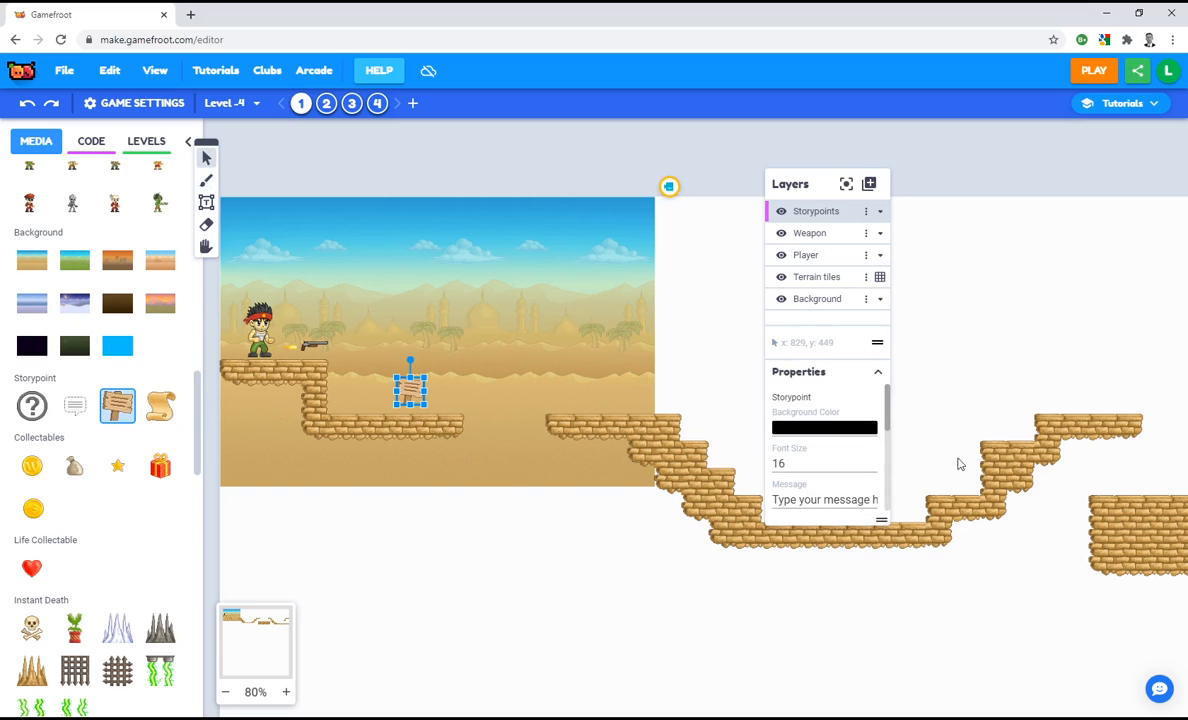
click(827, 500)
key(ctrl+a)
text(Go)
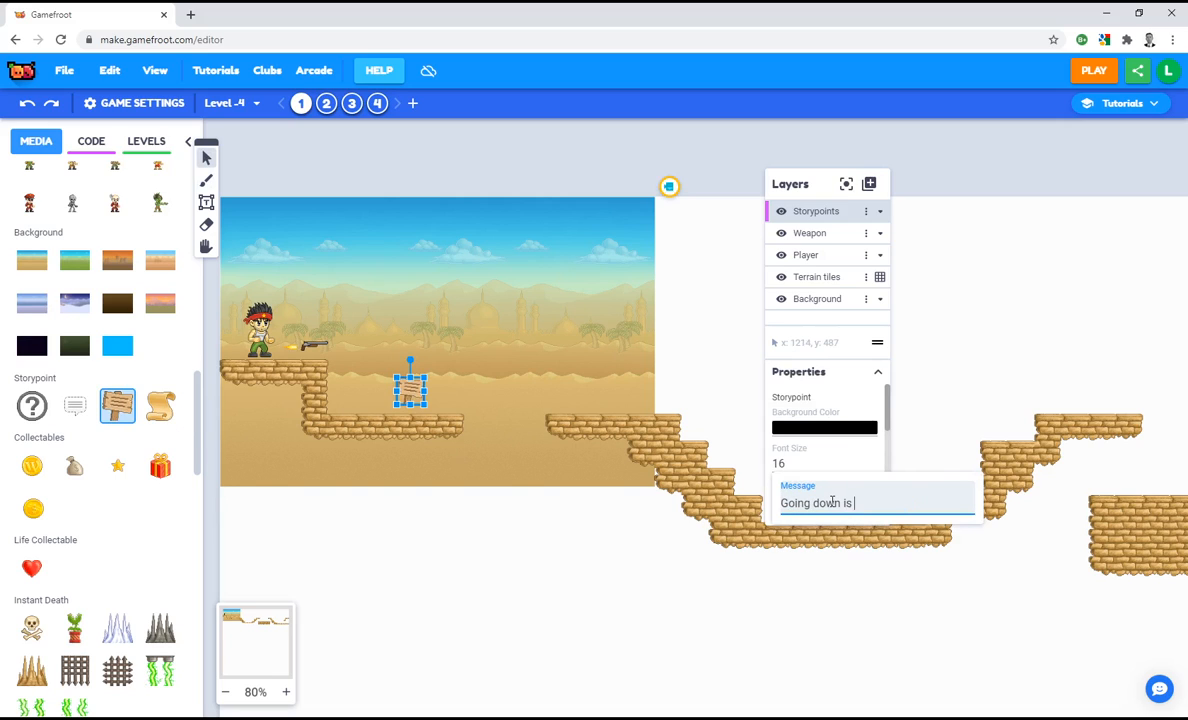
text(ing down is a)
key(ctrl+a)
text(Giving away your password is a bit like insta)
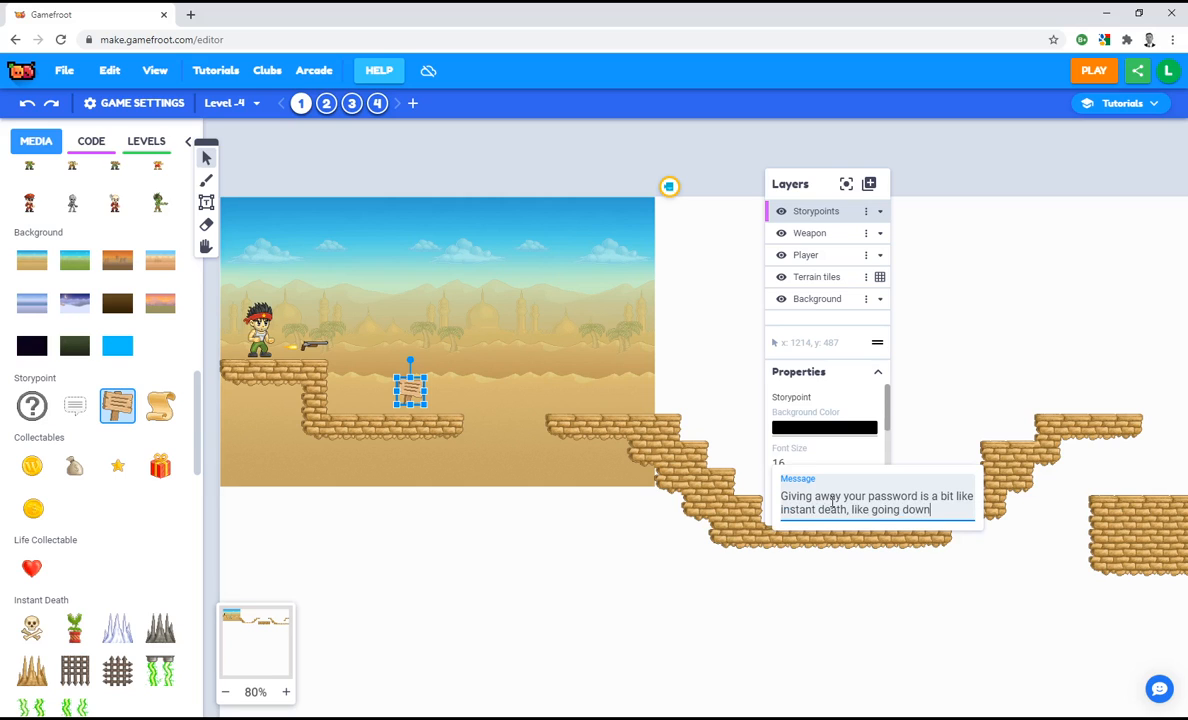
key(Return)
click(524, 516)
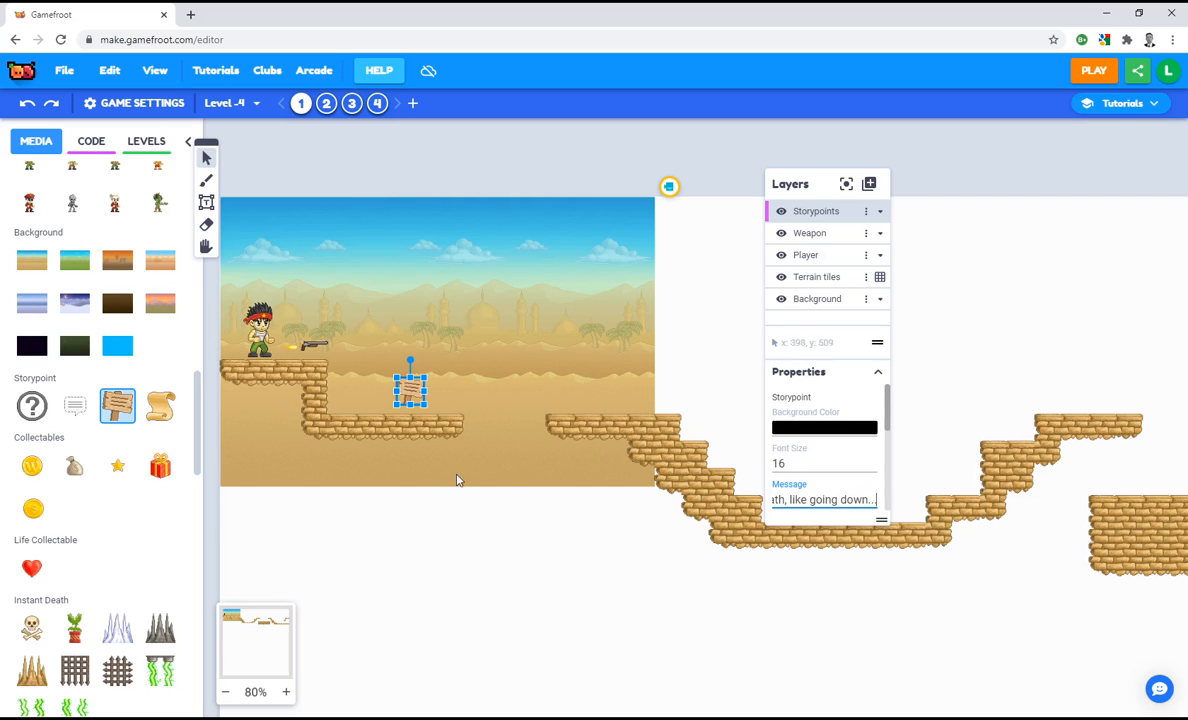
Paint a sandy-brick pit with a floor and side walls beneath the first gap on the Terrain tiles layer
click(816, 277)
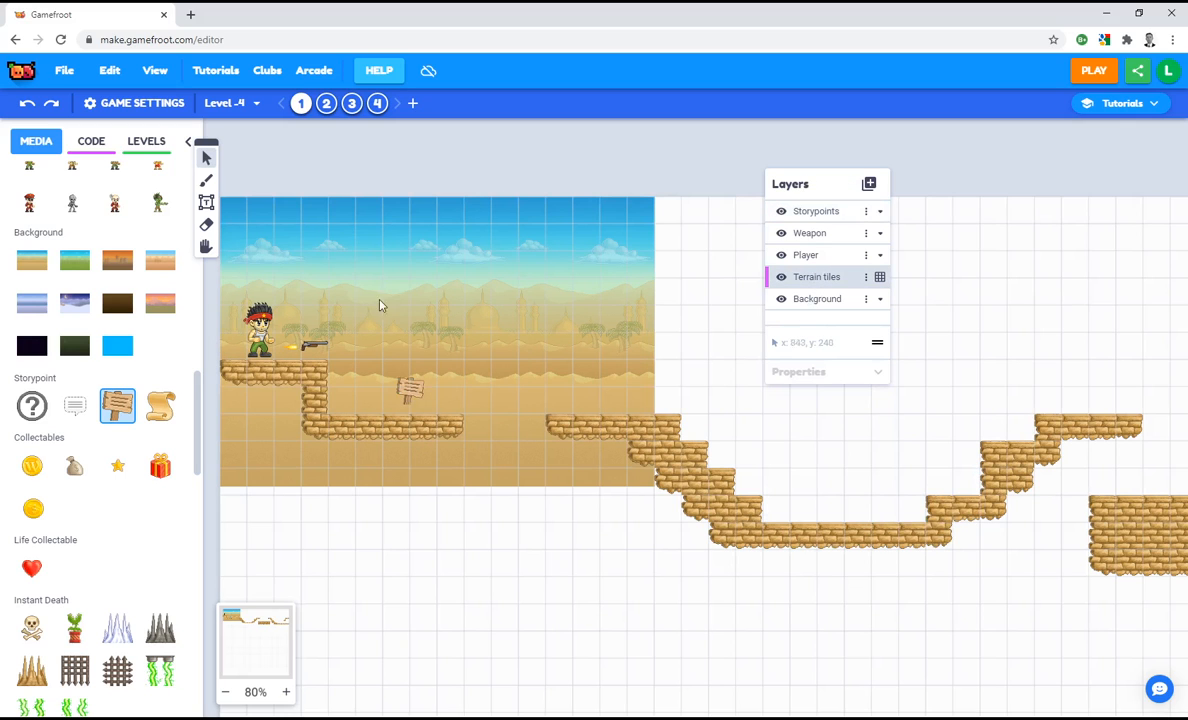
click(206, 180)
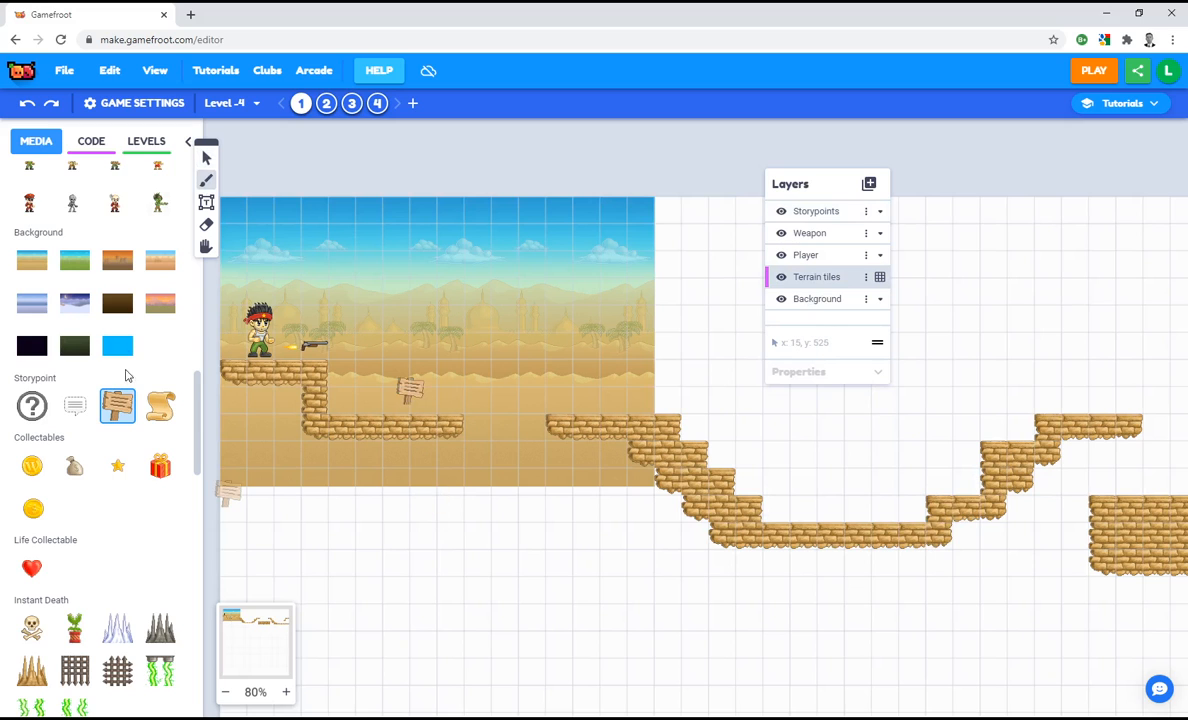
scroll(95, 520, down, 1)
scroll(95, 520, down, 10)
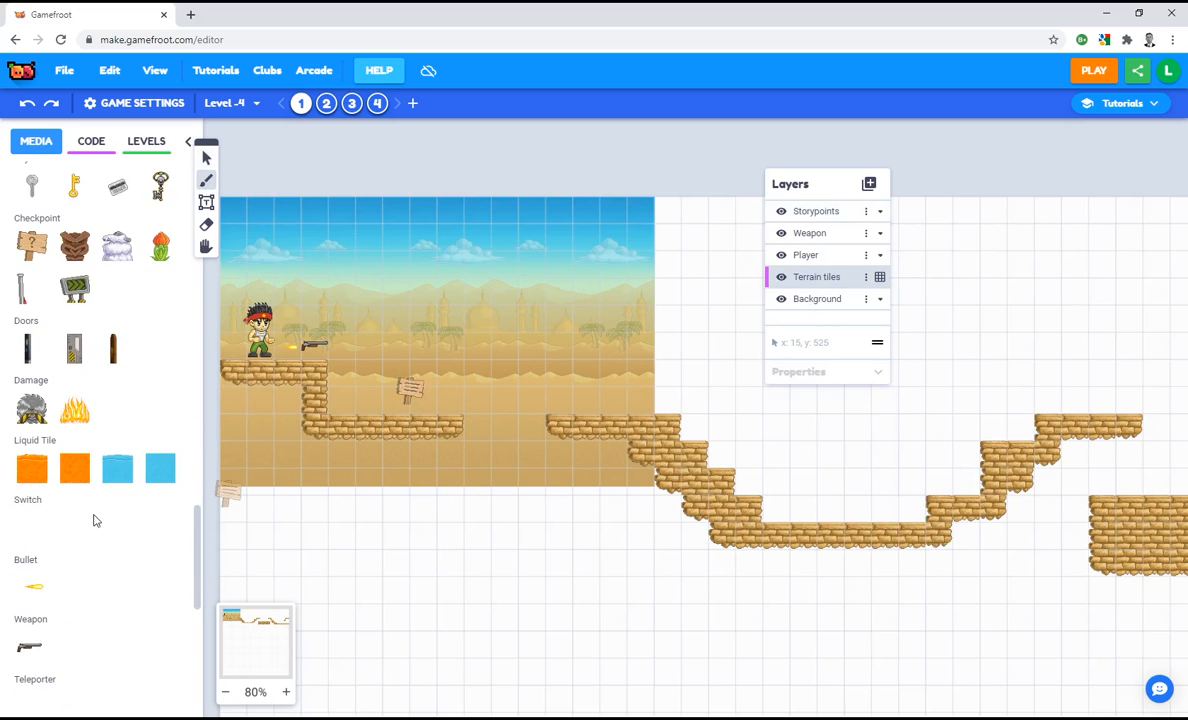
scroll(95, 520, down, 5)
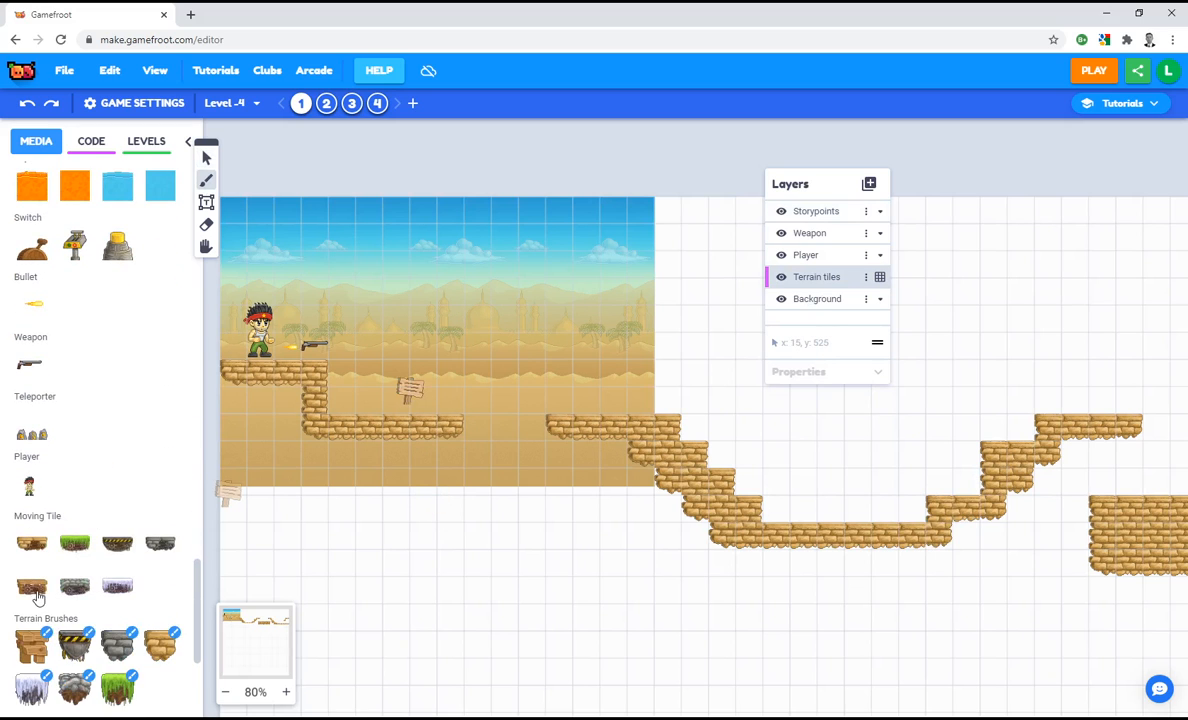
click(160, 504)
mouse_move(443, 508)
mouse_down()
mouse_move(578, 510)
mouse_move(588, 478)
mouse_up()
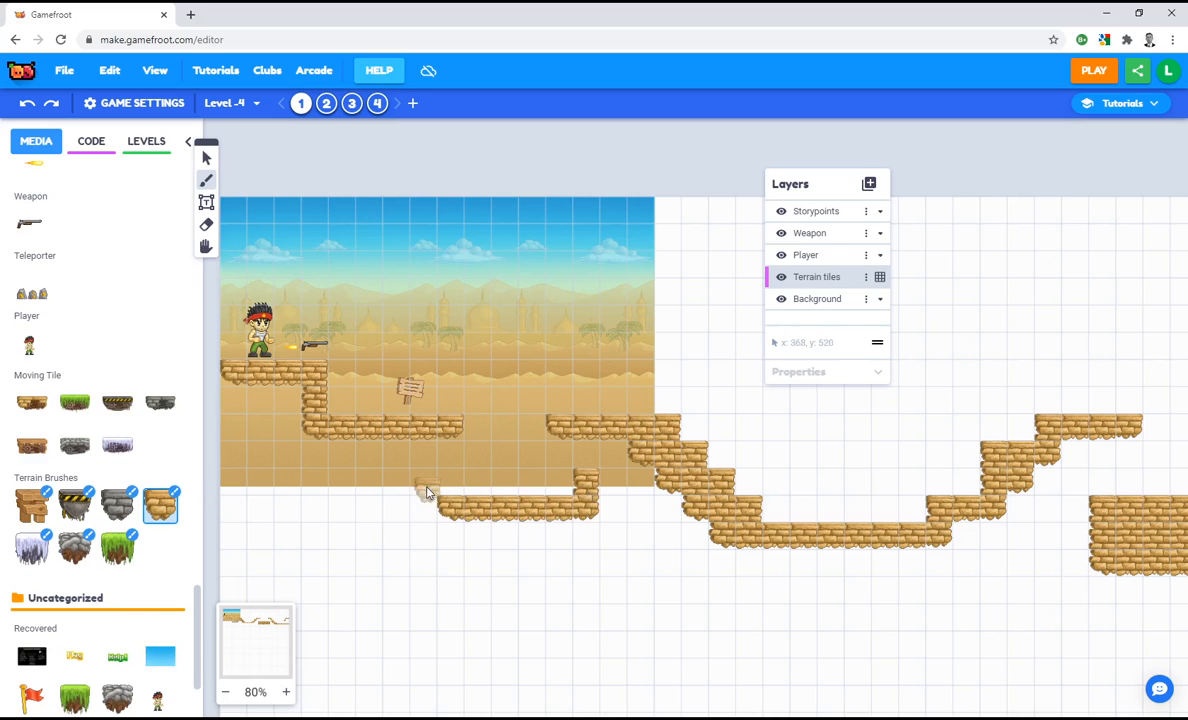
drag(428, 469, 407, 452)
click(206, 224)
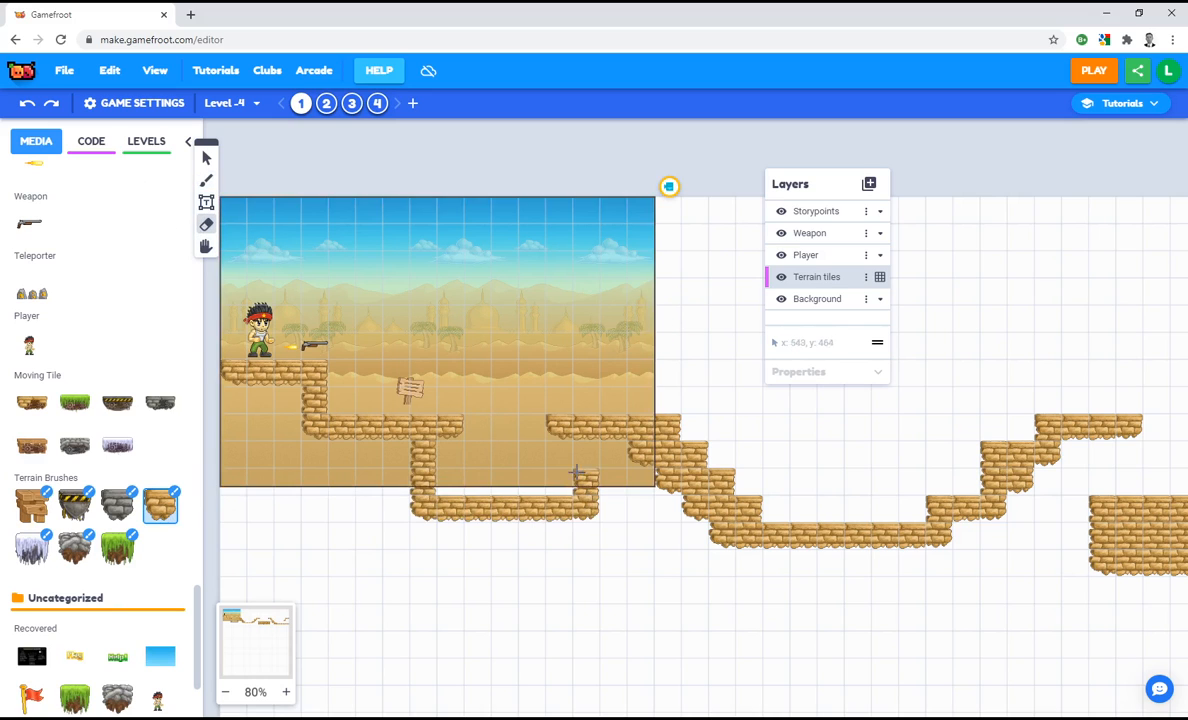
Add a new regular layer named "Instant death" above the Storypoints layer
click(812, 211)
click(869, 184)
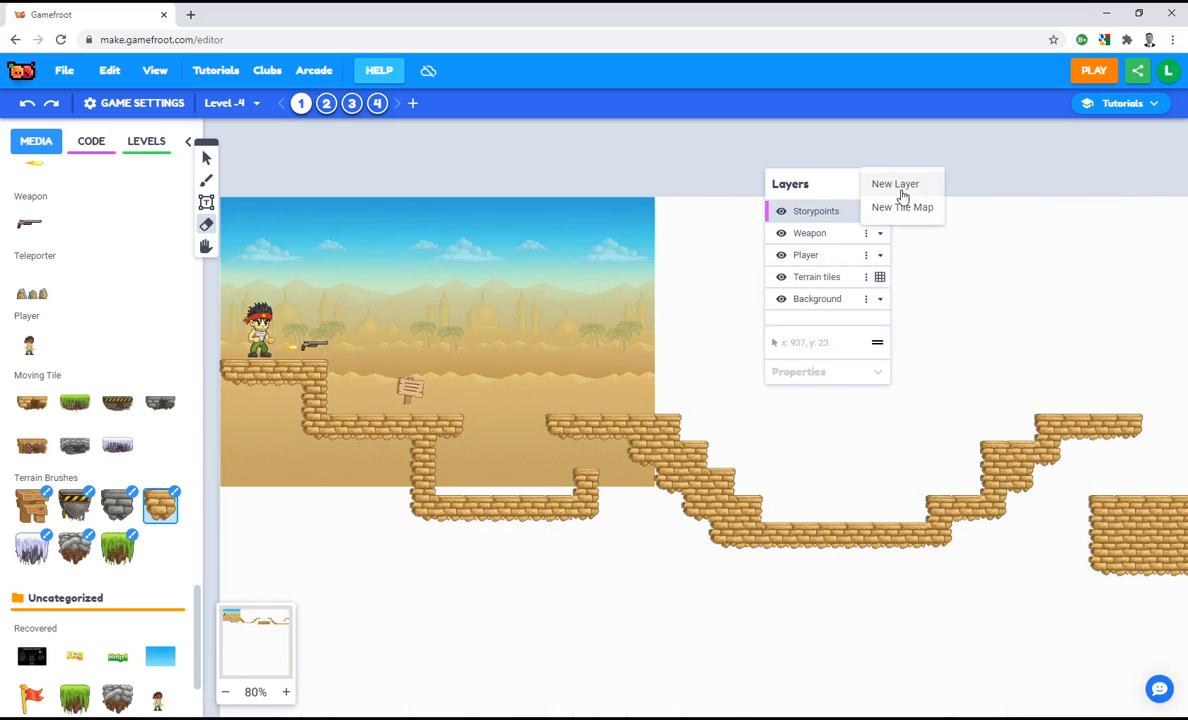
click(900, 187)
double_click(829, 216)
text(Instant death)
key(Return)
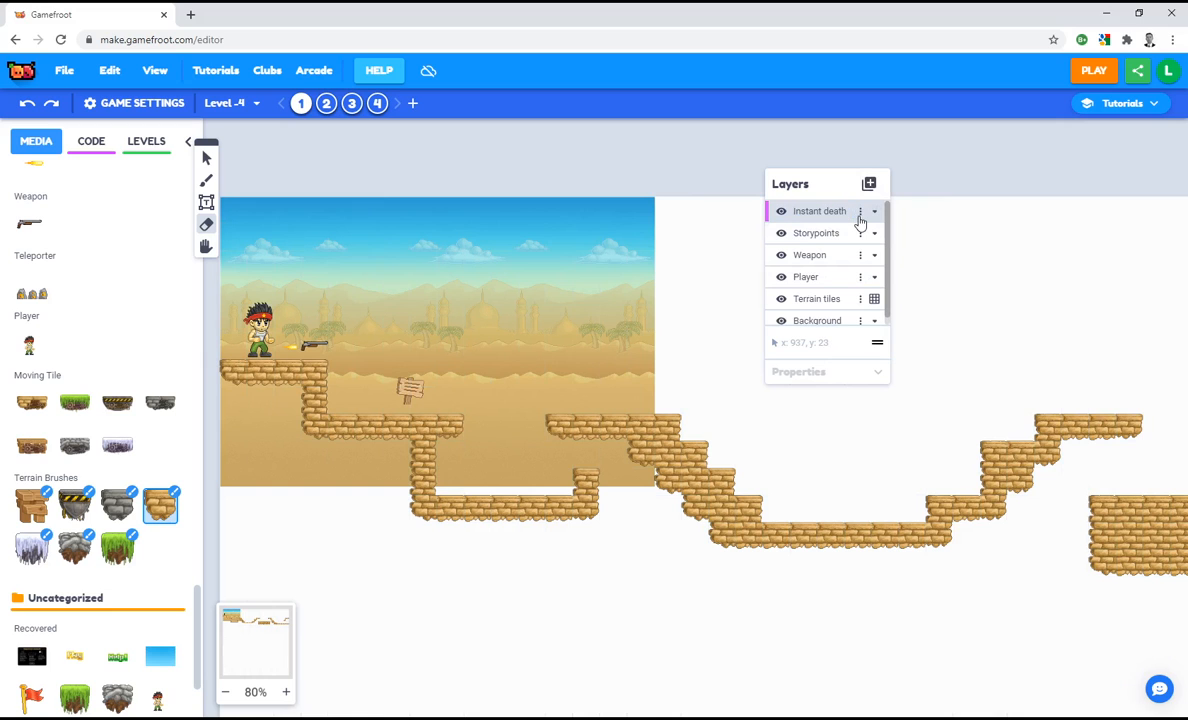
Fill the brick pit with a row of five potted instant-death plants on the Instant death layer
scroll(252, 237, up, 1)
scroll(78, 315, up, 5)
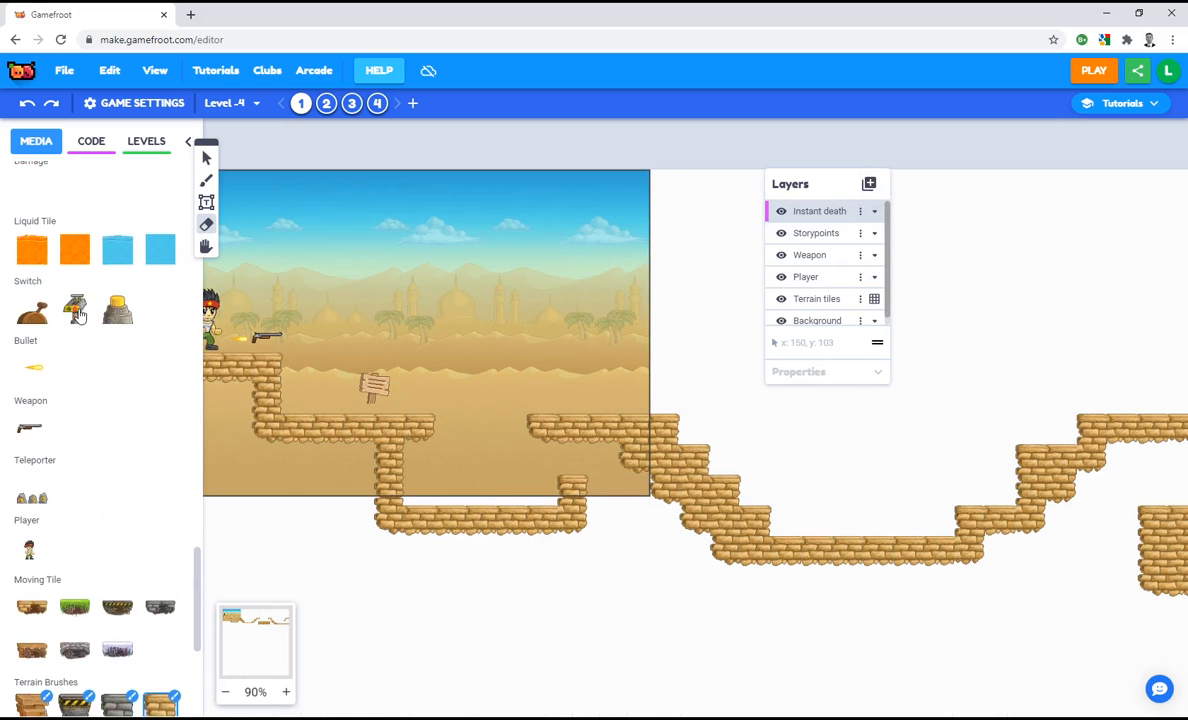
scroll(78, 337, up, 5)
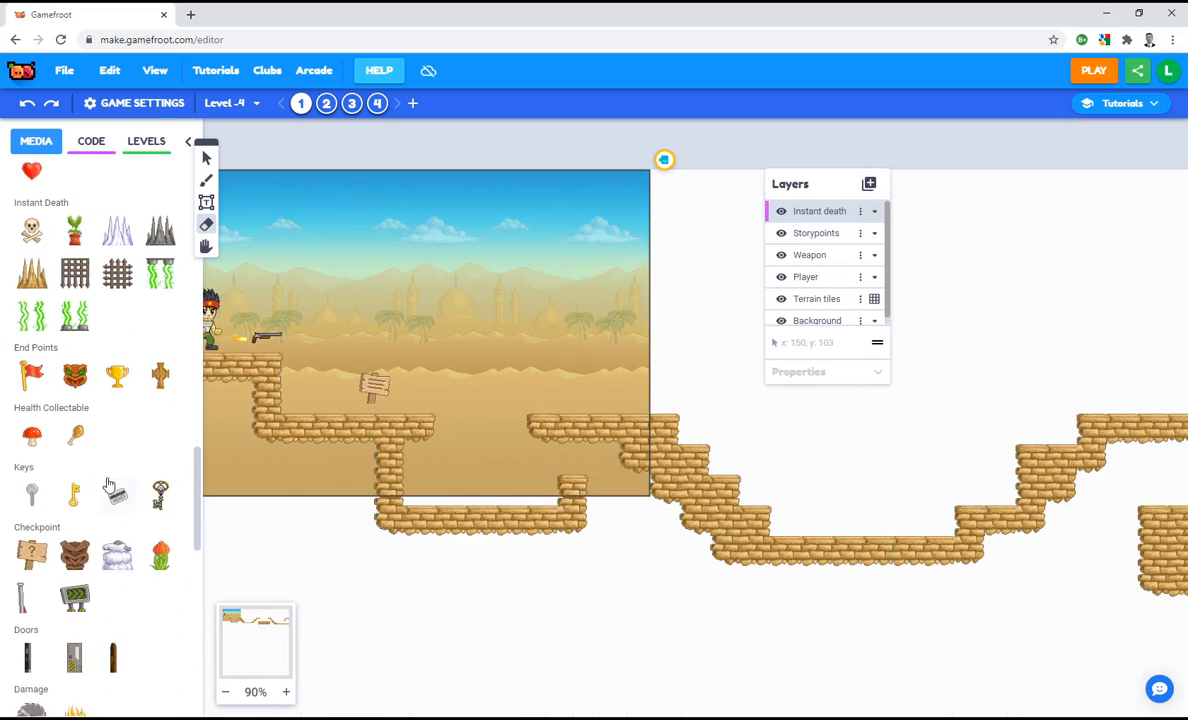
scroll(103, 485, up, 2)
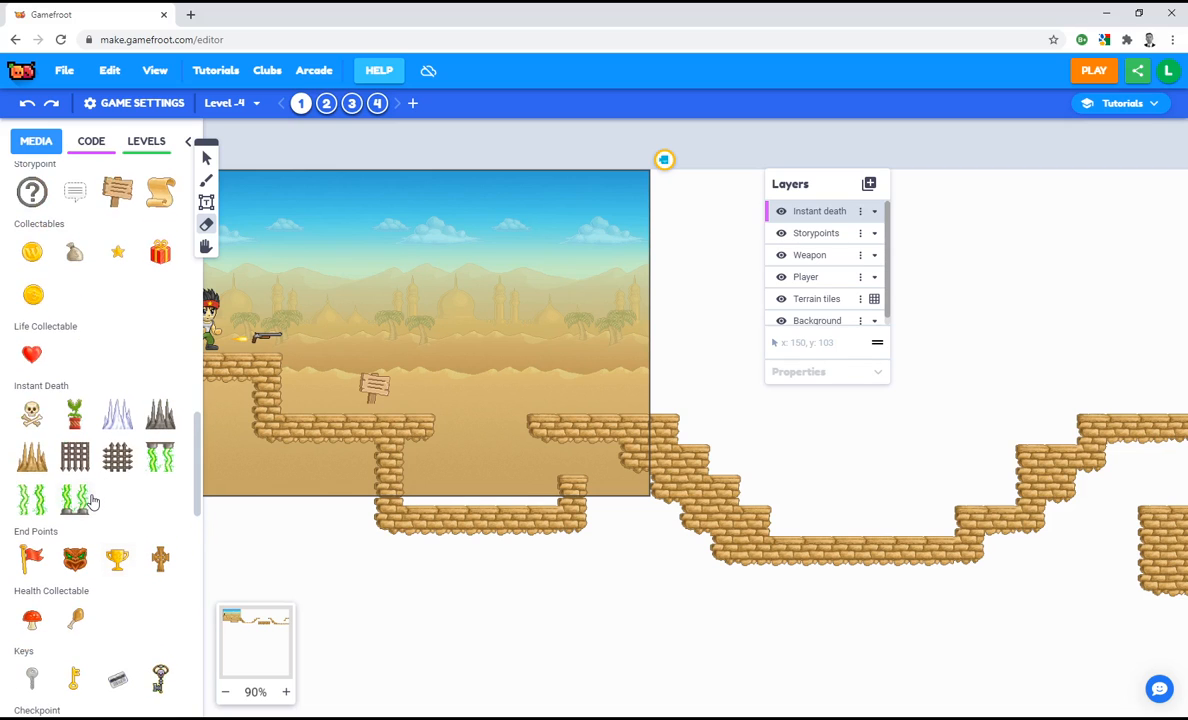
click(72, 410)
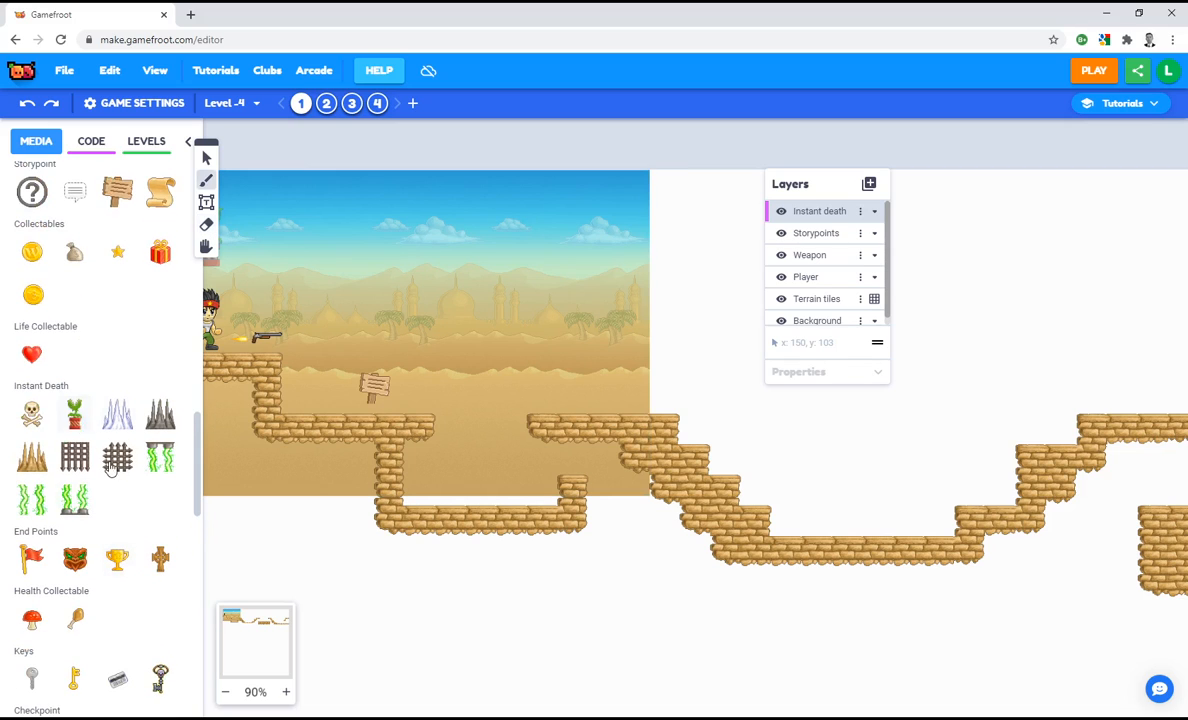
click(424, 472)
drag(73, 437, 447, 465)
drag(76, 415, 478, 466)
drag(60, 422, 512, 466)
drag(75, 412, 542, 476)
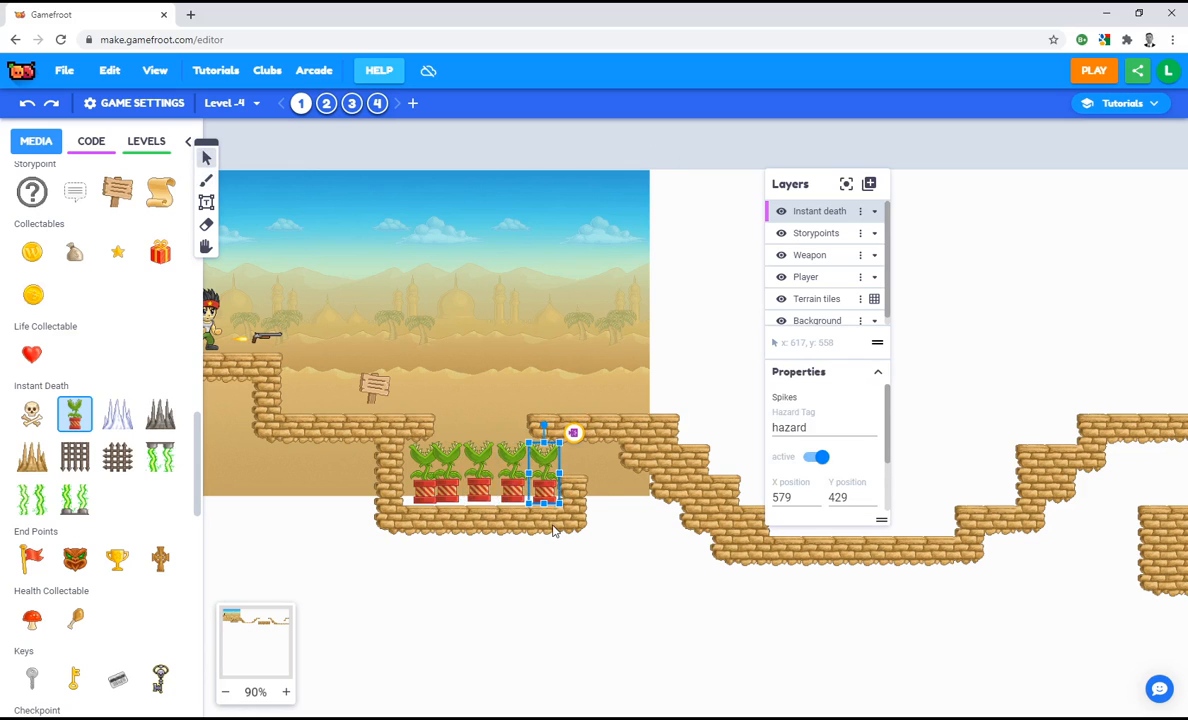
Lower the first sign onto its ledge and place a second wooden sign beyond the pit on the Storypoints layer
drag(376, 391, 364, 399)
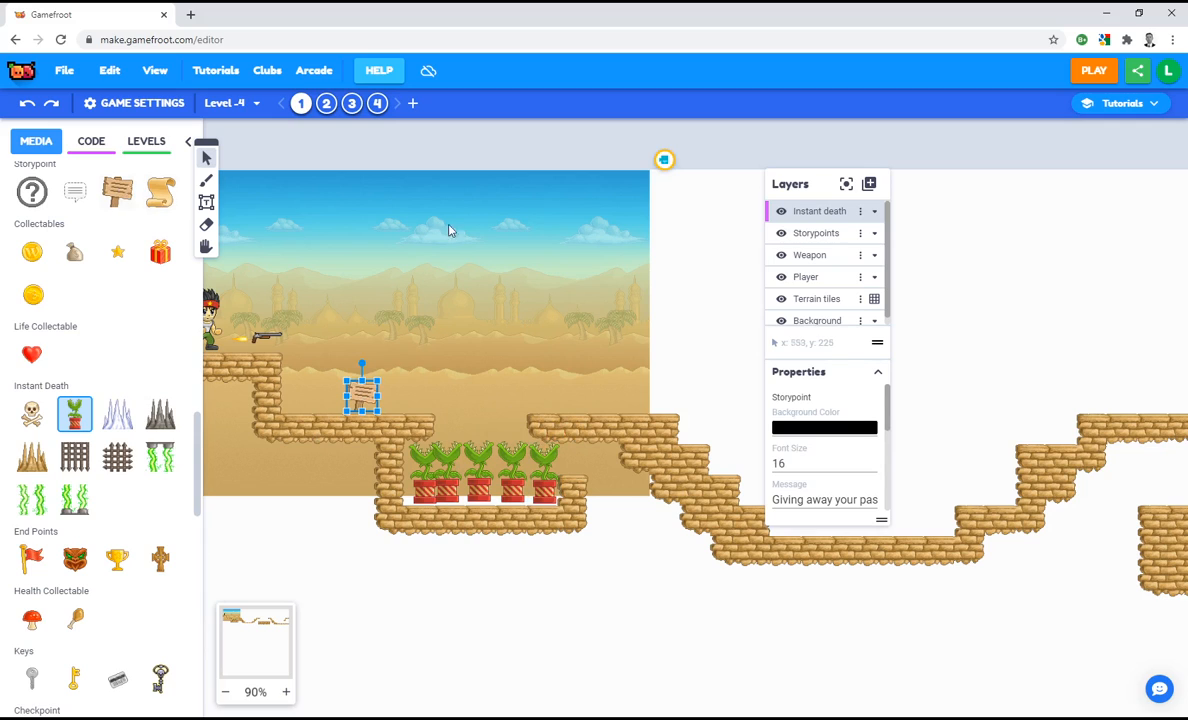
click(810, 233)
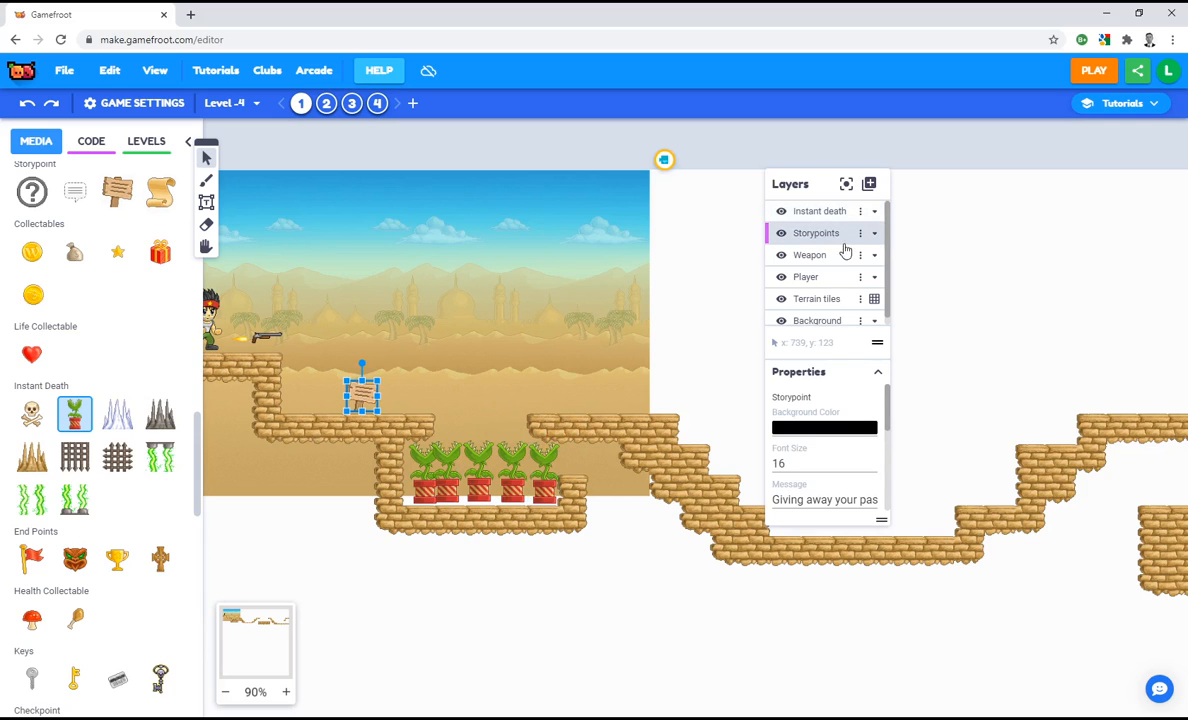
click(117, 190)
click(604, 396)
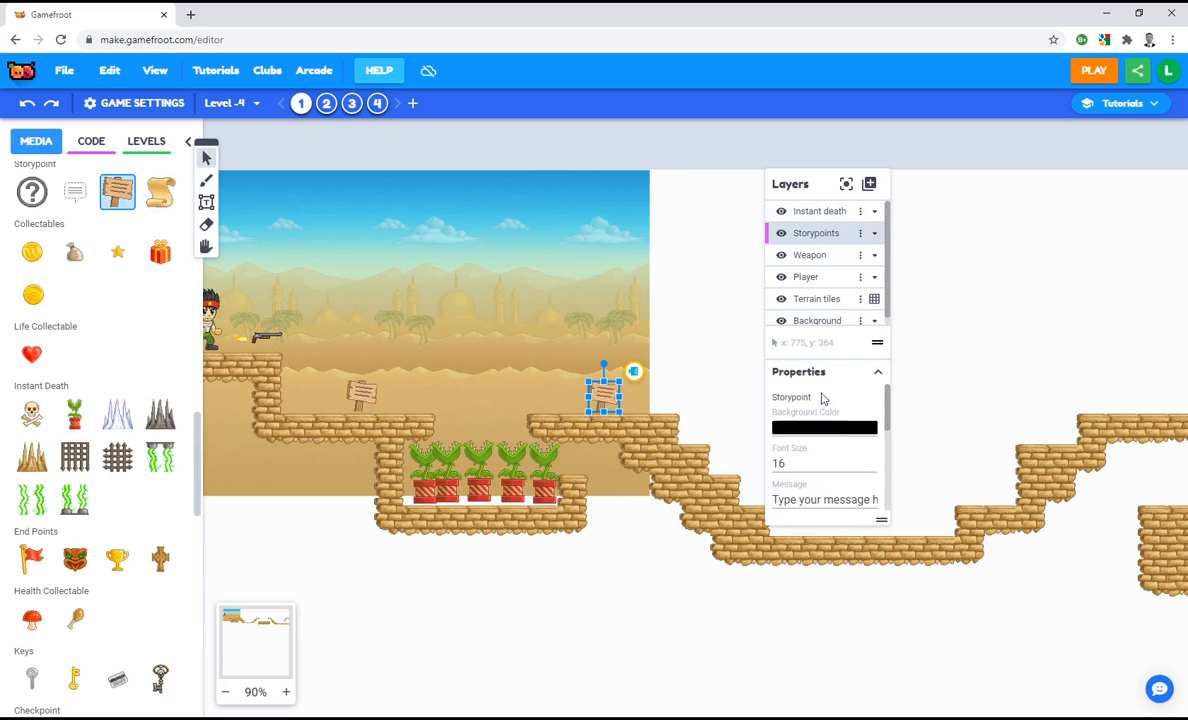
Set the second sign's message to "Not everyone is who they say they are on the Internet"
click(849, 500)
text(N)
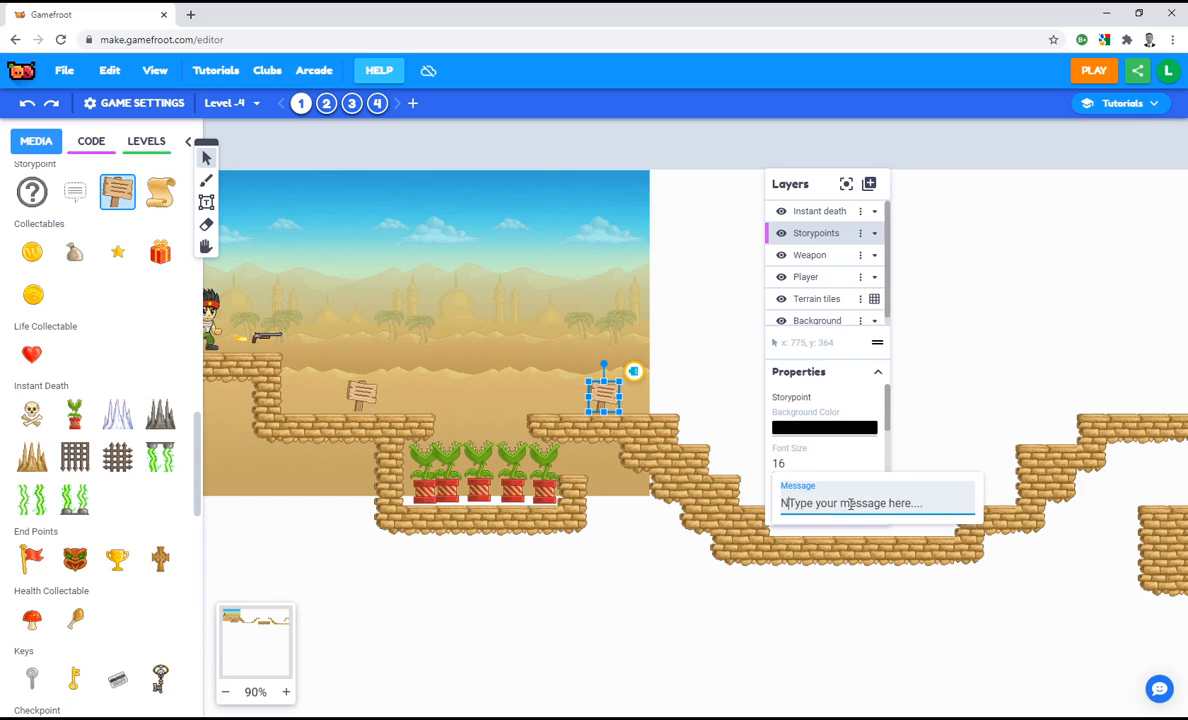
text(ot everyone is wh)
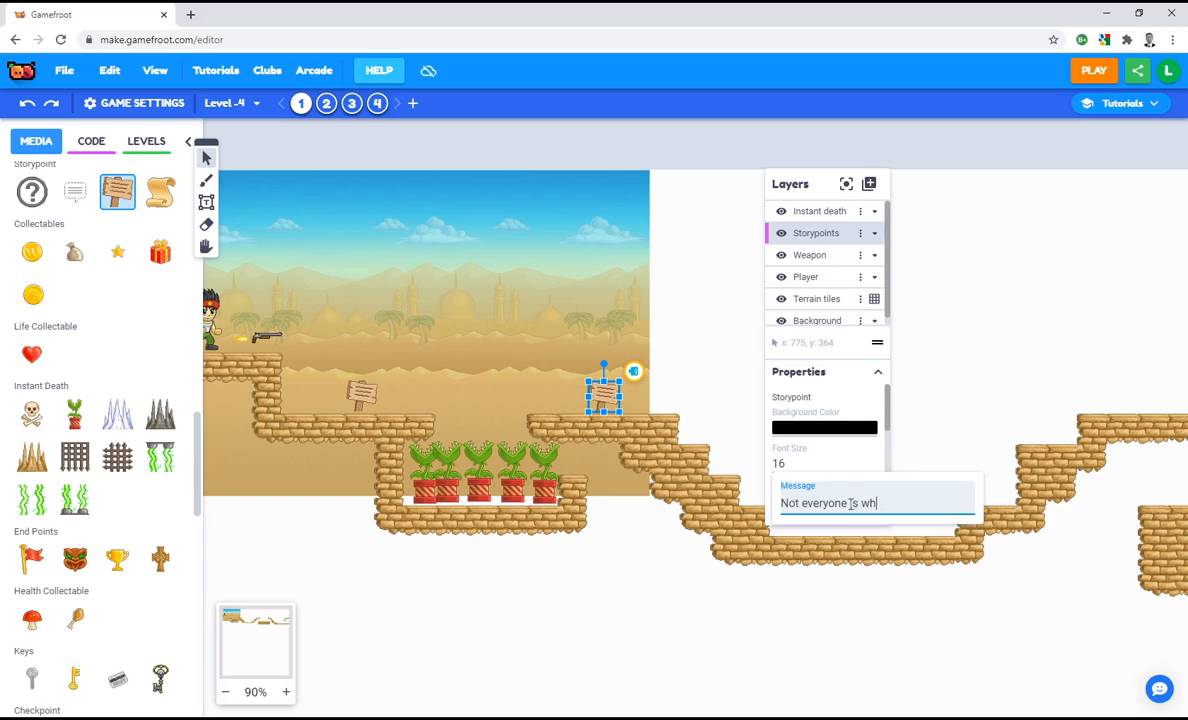
text(o they say they are on the Interne)
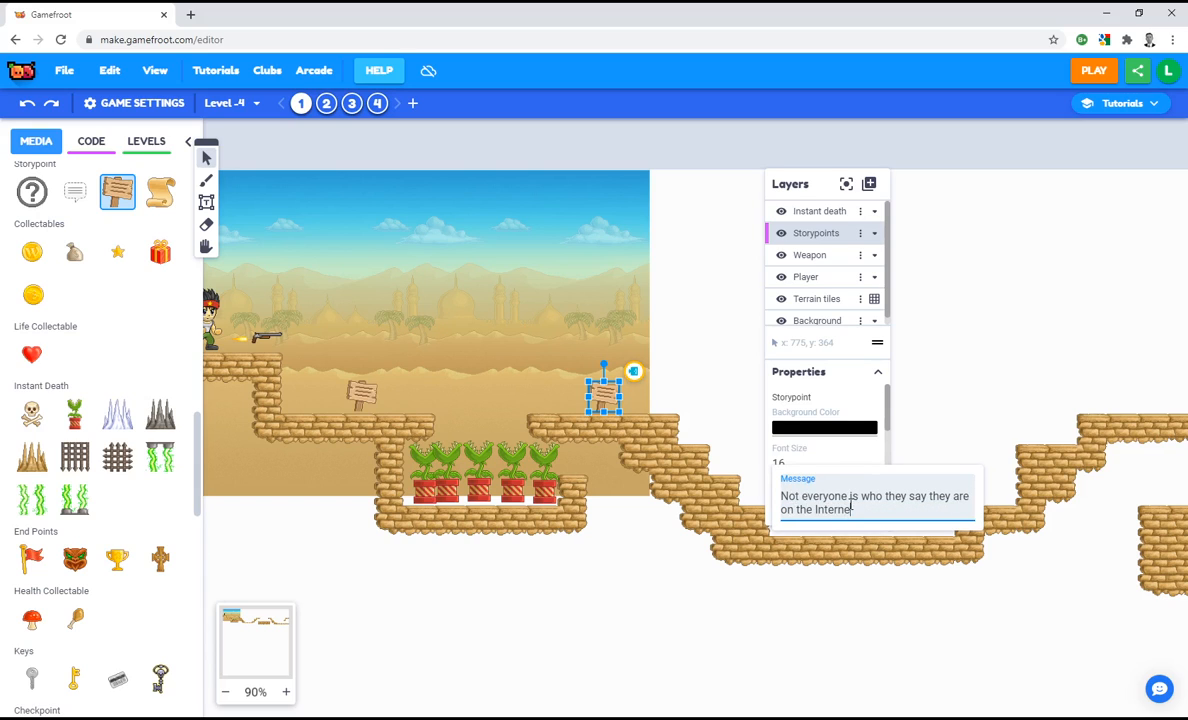
text(t)
key(Return)
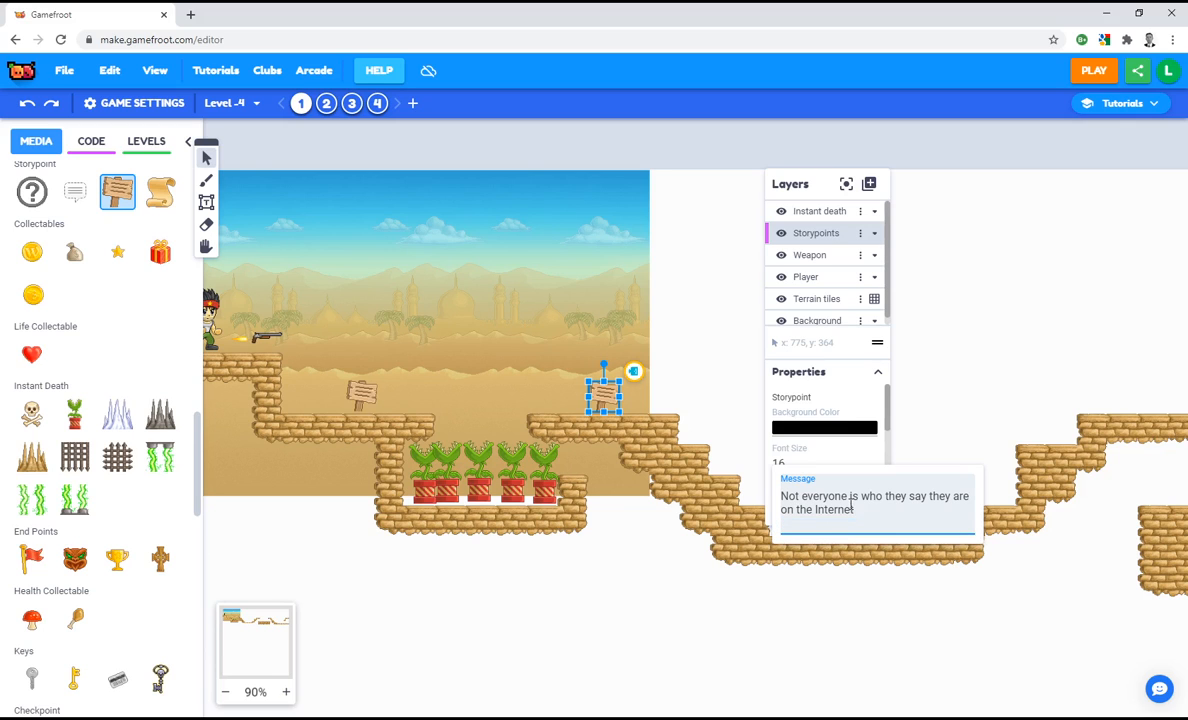
key(BackSpace)
Add a new regular layer named "NPC" above the Instant death layer
drag(854, 200, 1108, 323)
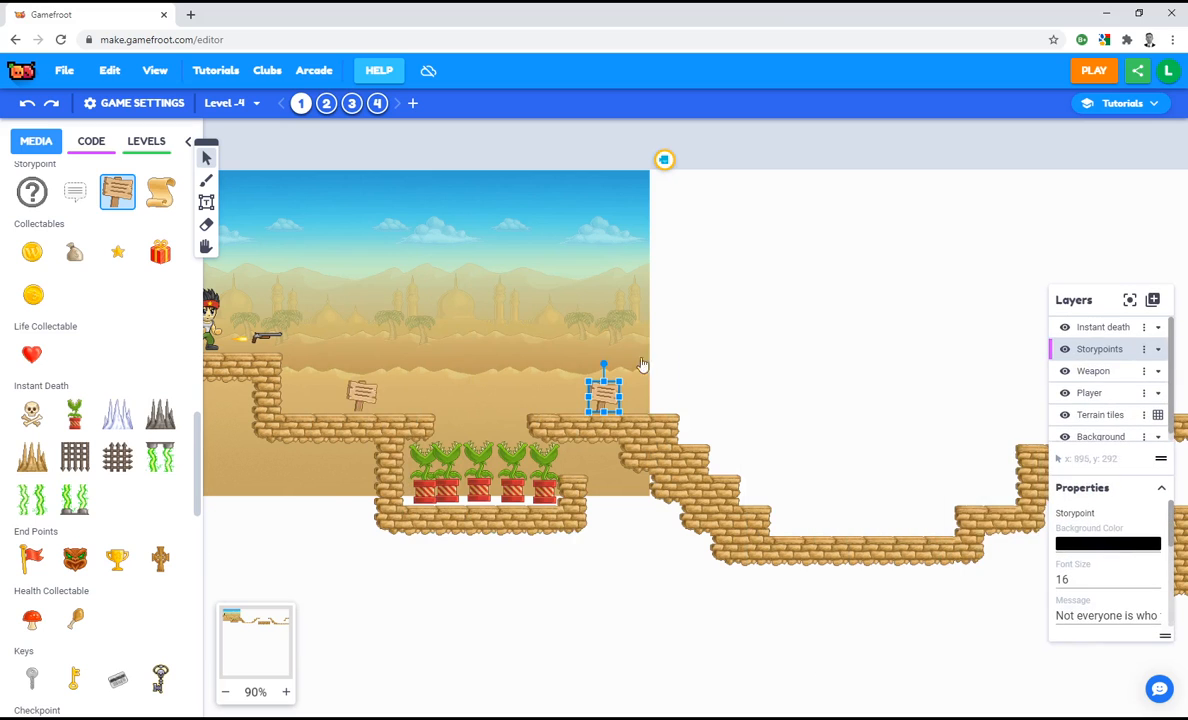
drag(750, 339, 466, 322)
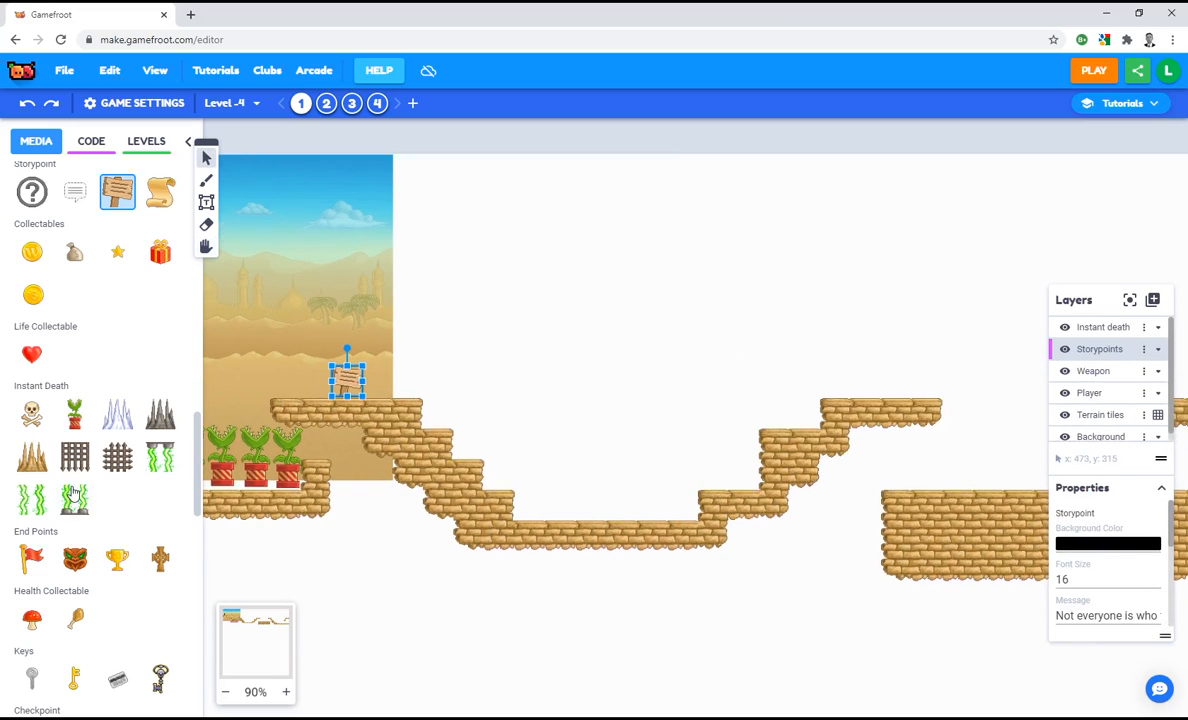
scroll(67, 466, up, 1)
drag(1069, 302, 972, 258)
click(1055, 257)
click(1079, 257)
double_click(1030, 286)
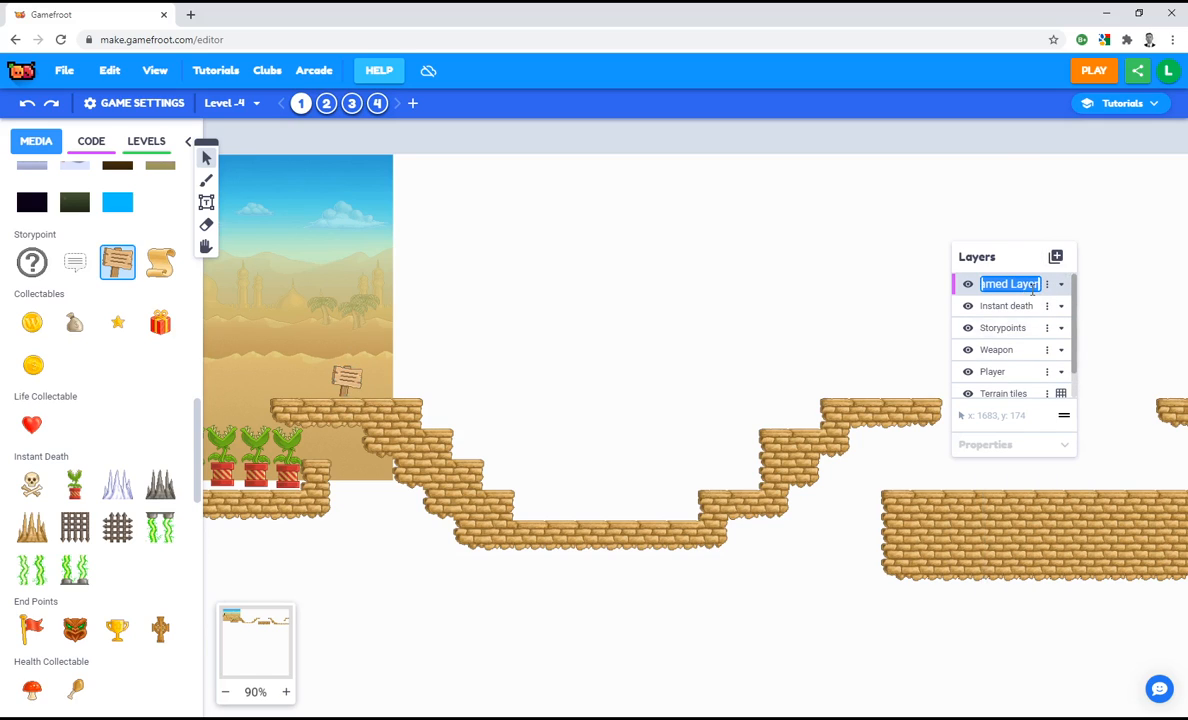
text(NPC)
key(Return)
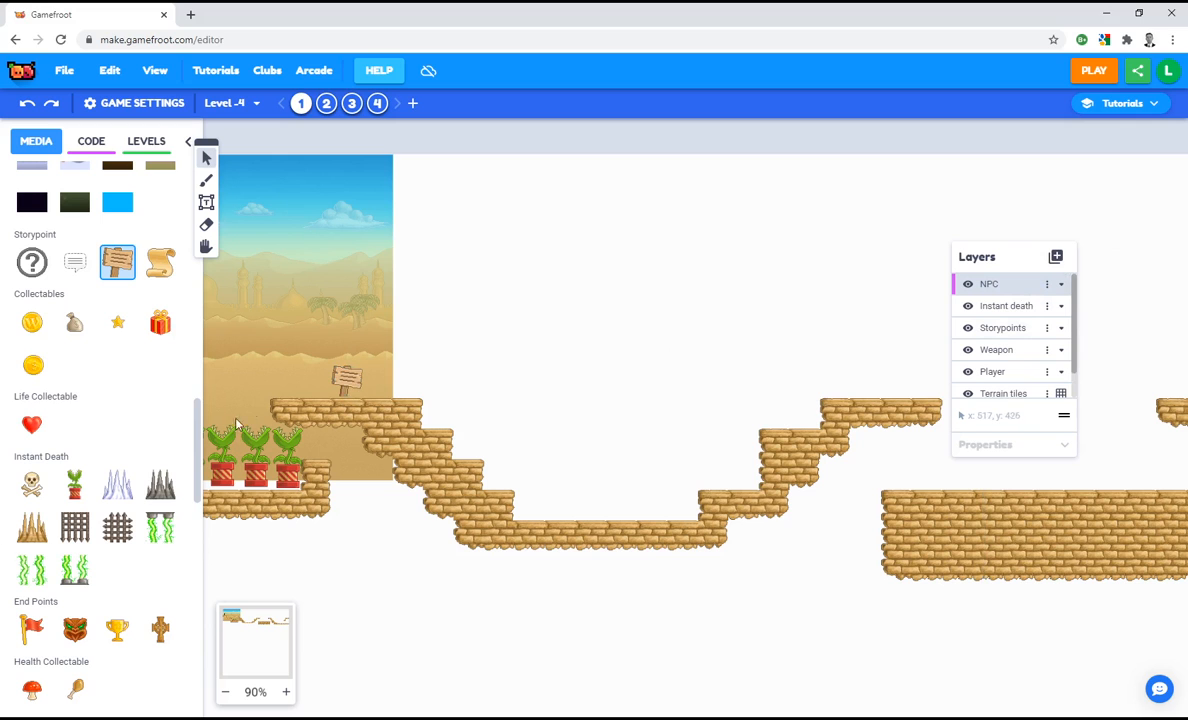
Place the black bat-costumed NPC on the floor of the brick dip beyond the second sign, on the NPC layer
scroll(197, 419, down, 4)
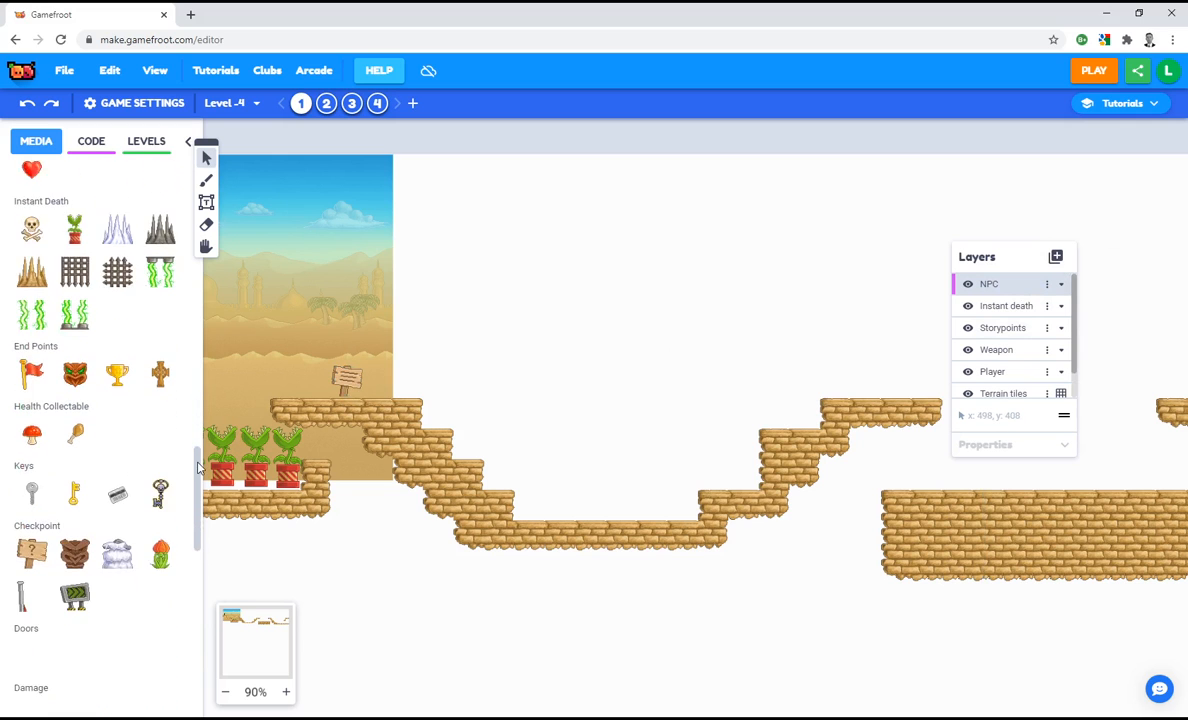
scroll(172, 300, up, 10)
scroll(172, 310, down, 2)
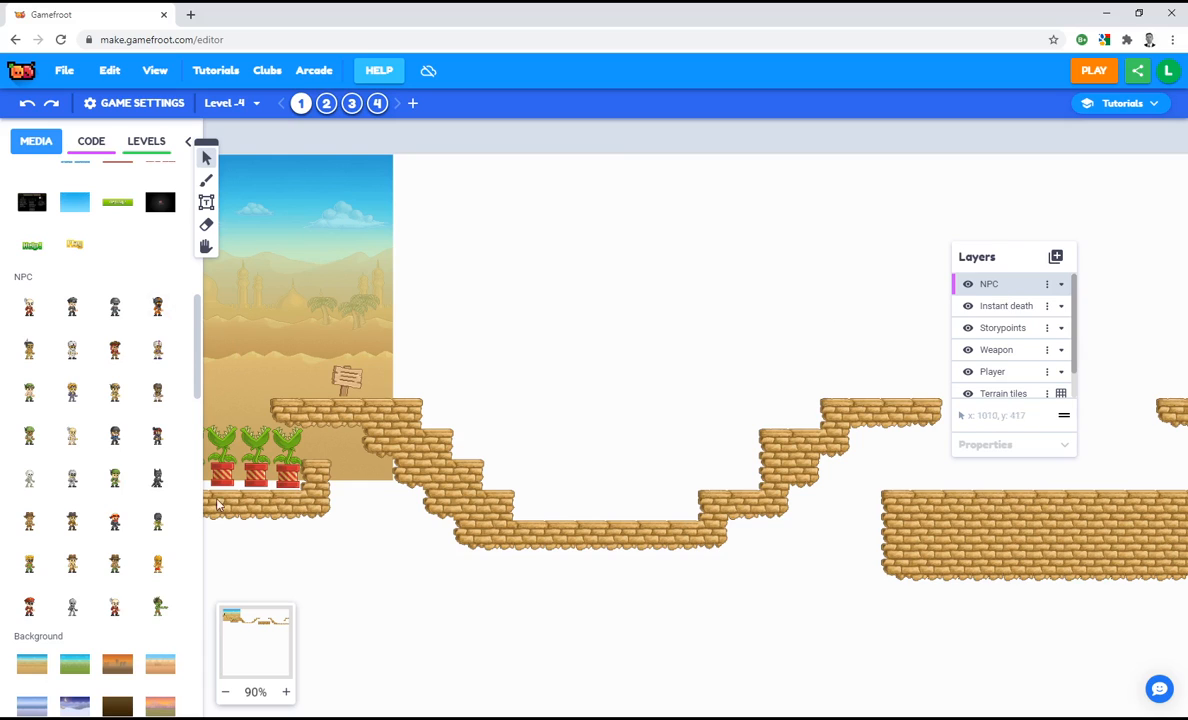
click(157, 476)
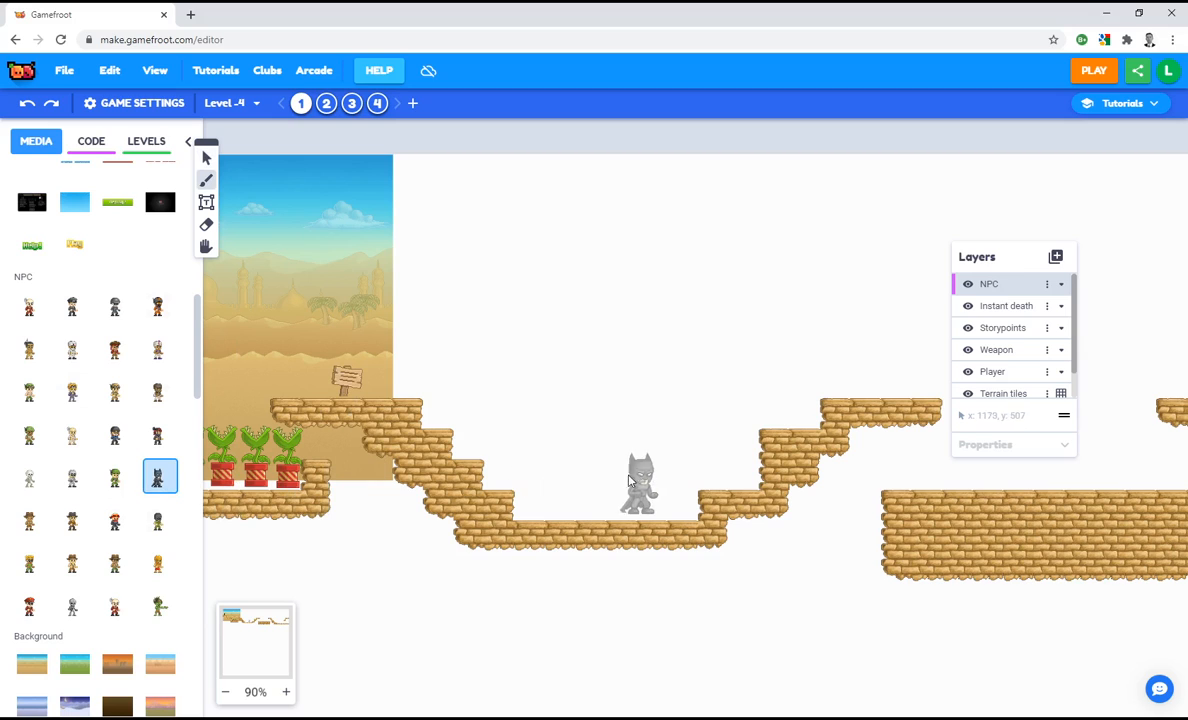
click(622, 508)
drag(578, 468, 585, 470)
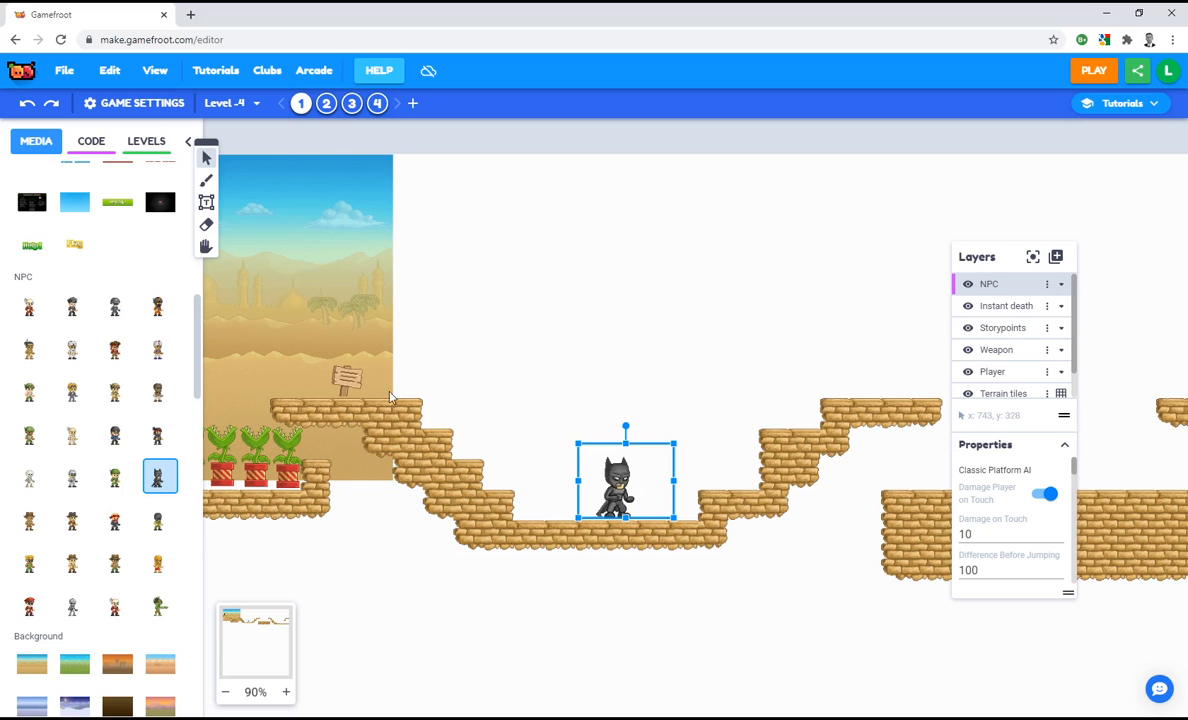
Add a new regular layer named "Moving tile" above the NPC layer
drag(719, 427, 525, 452)
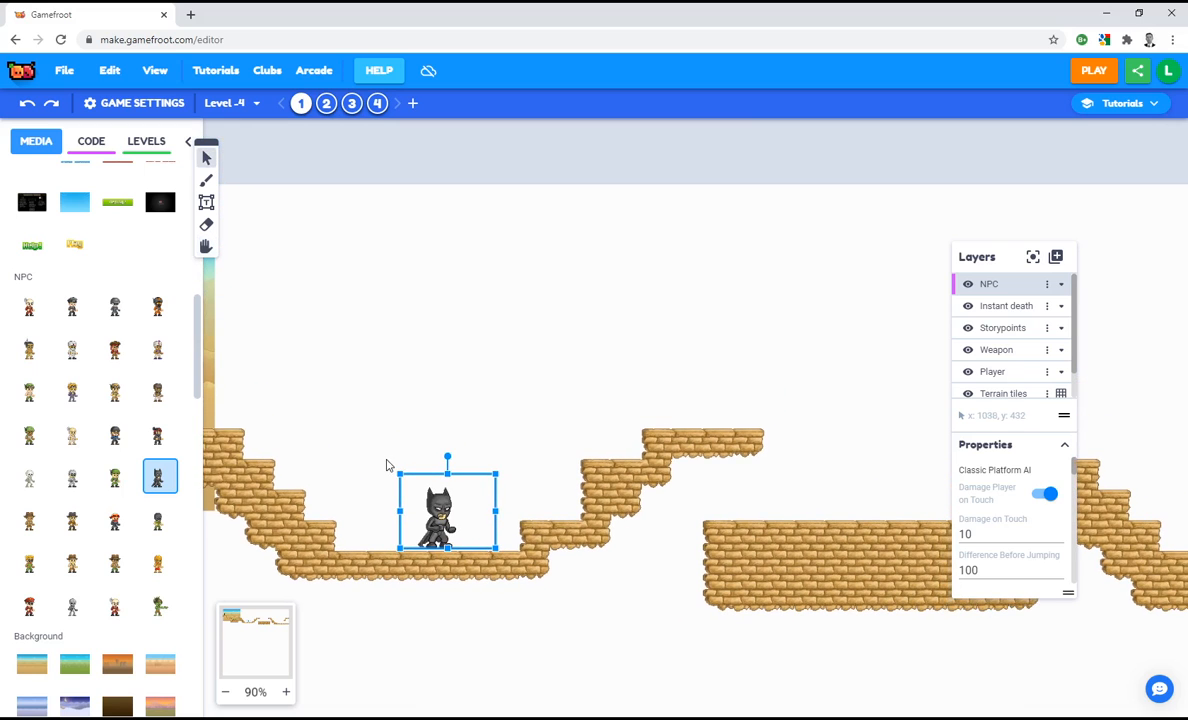
drag(745, 395, 533, 437)
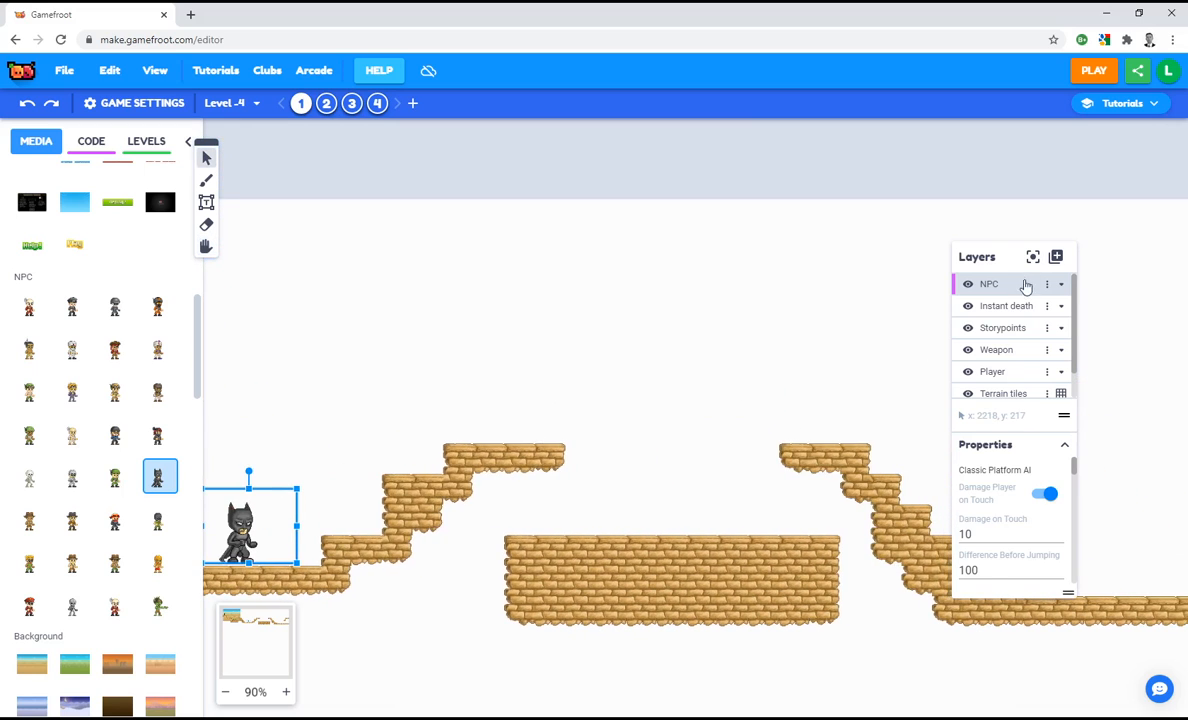
click(1055, 257)
click(1080, 258)
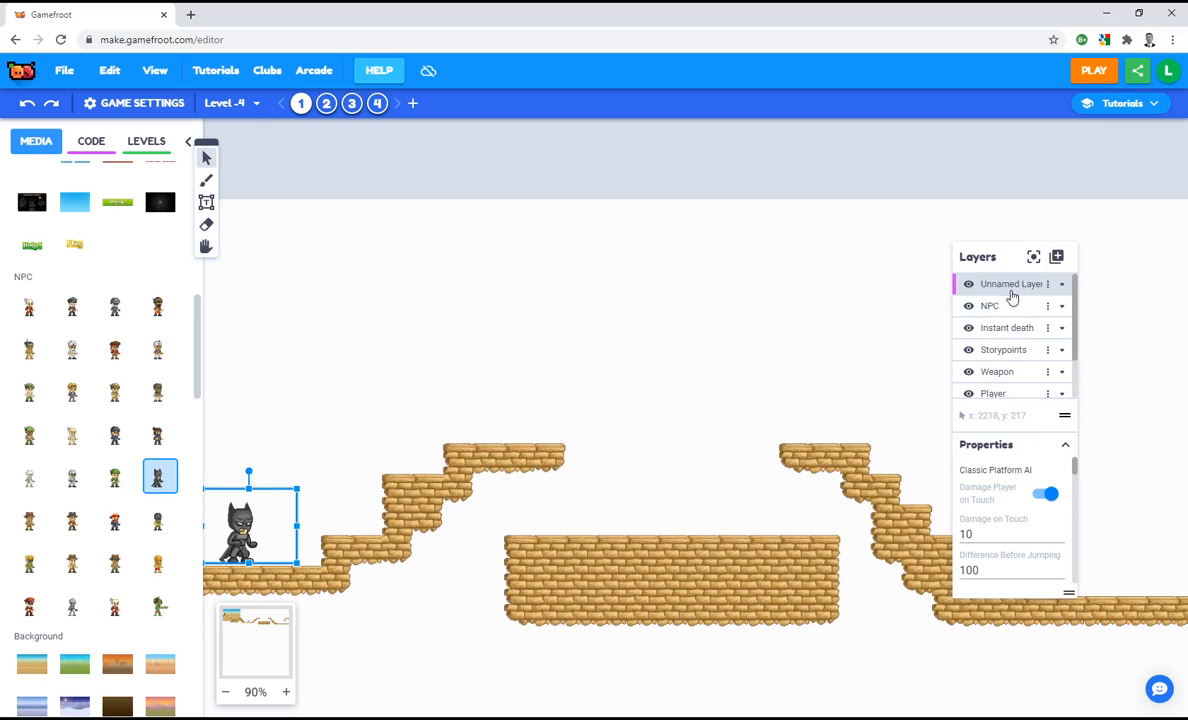
double_click(1028, 287)
text(Moving tile)
key(Return)
Place a sandy brick moving tile against the far ledge of the gap above the large brick block
scroll(47, 497, down, 10)
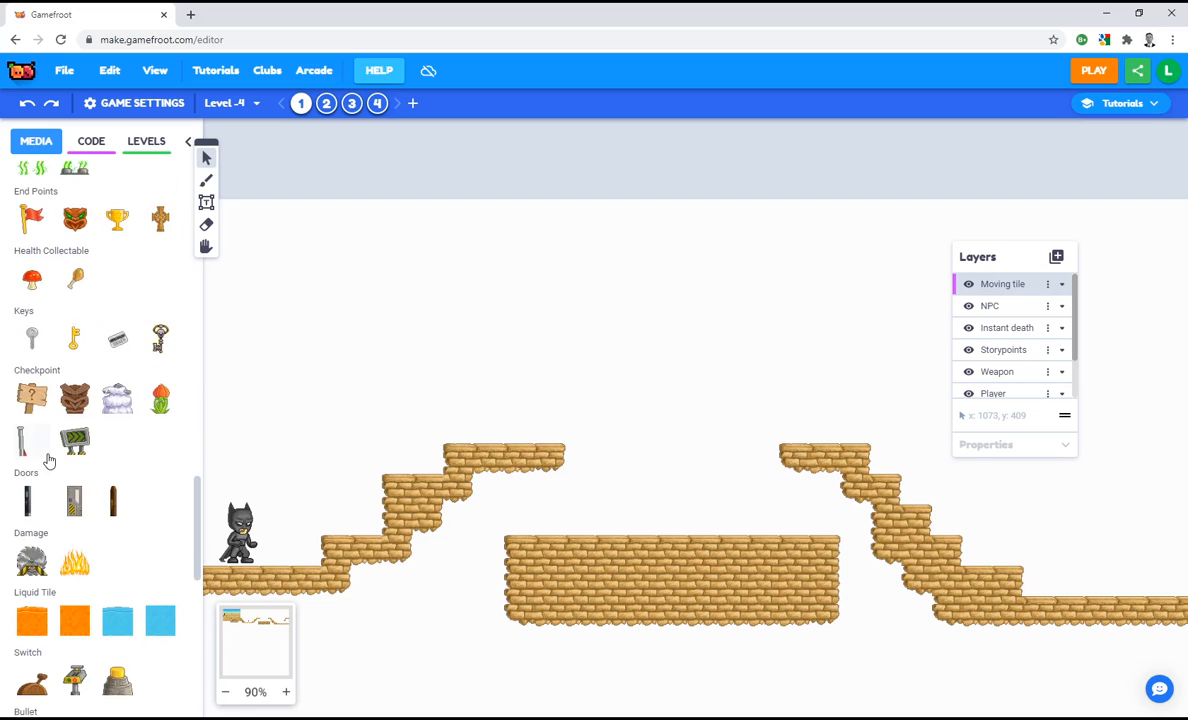
scroll(47, 459, down, 4)
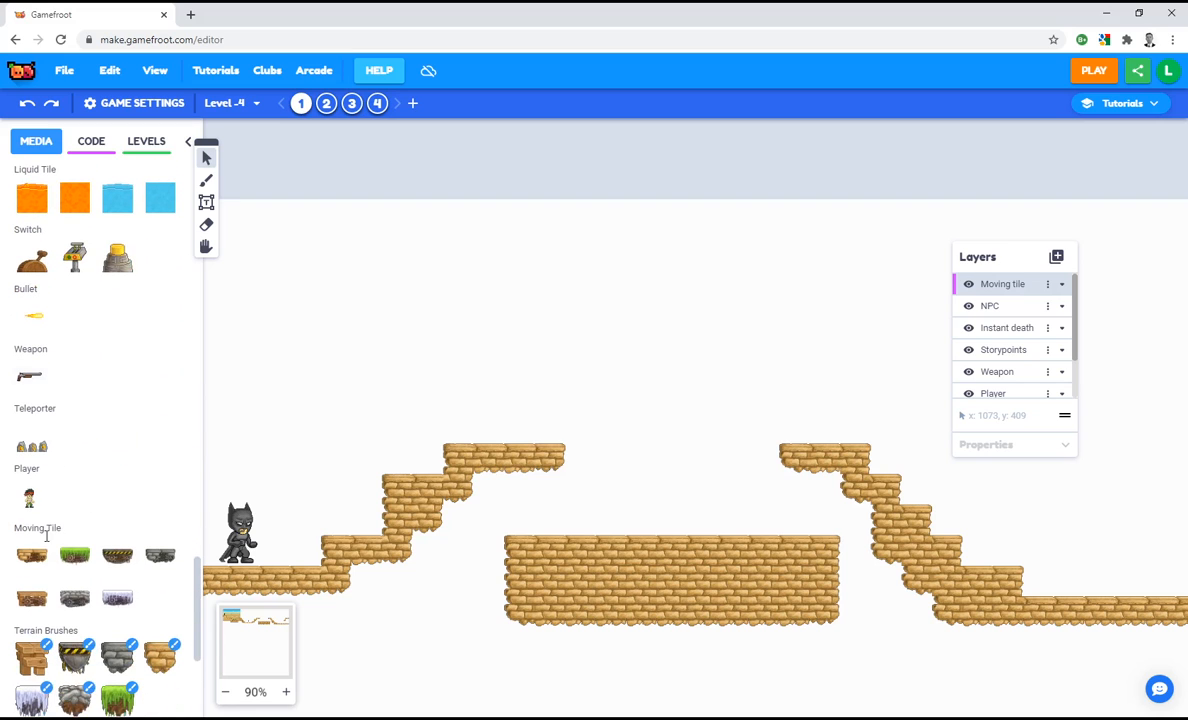
click(31, 555)
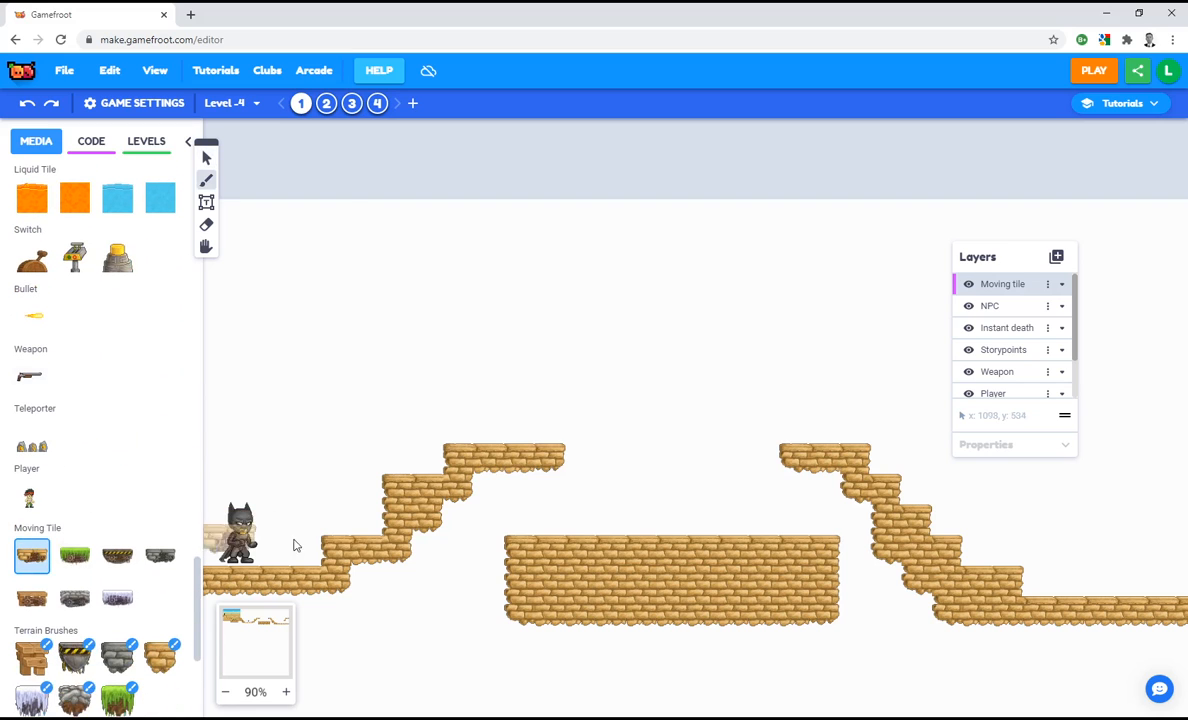
click(750, 465)
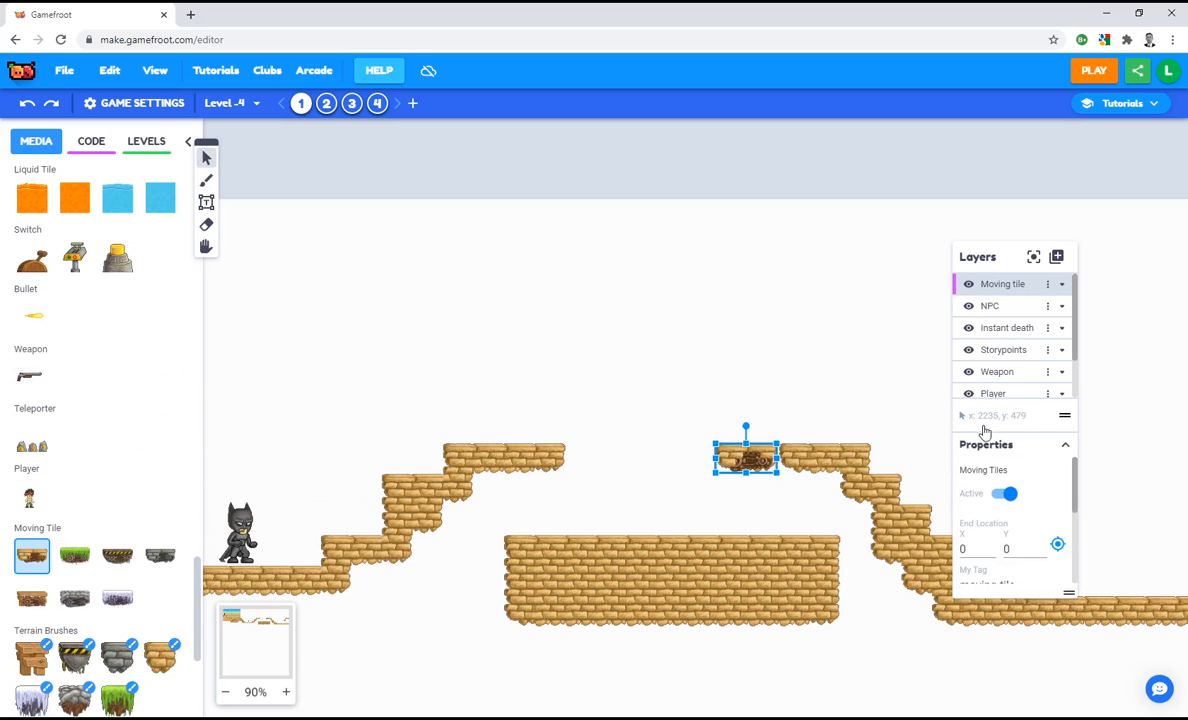
Deactivate the moving tile and set its end location beside the near ledge, at X 1654, Y 399
click(1006, 496)
click(1057, 545)
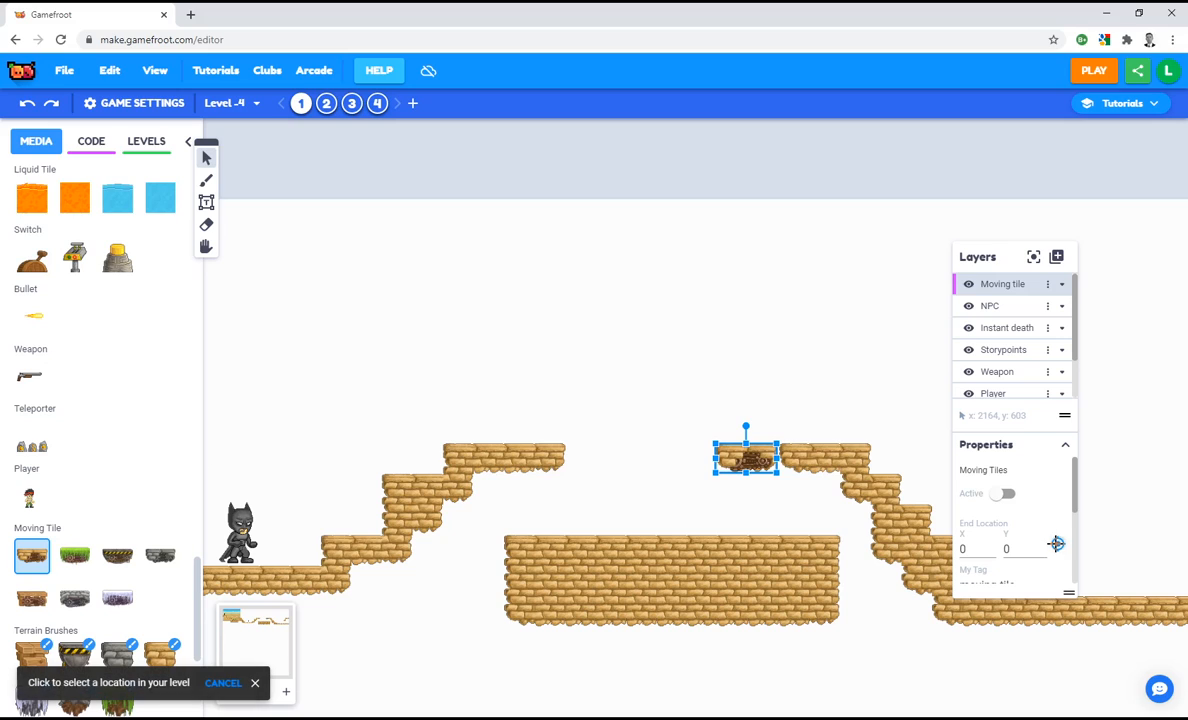
click(579, 453)
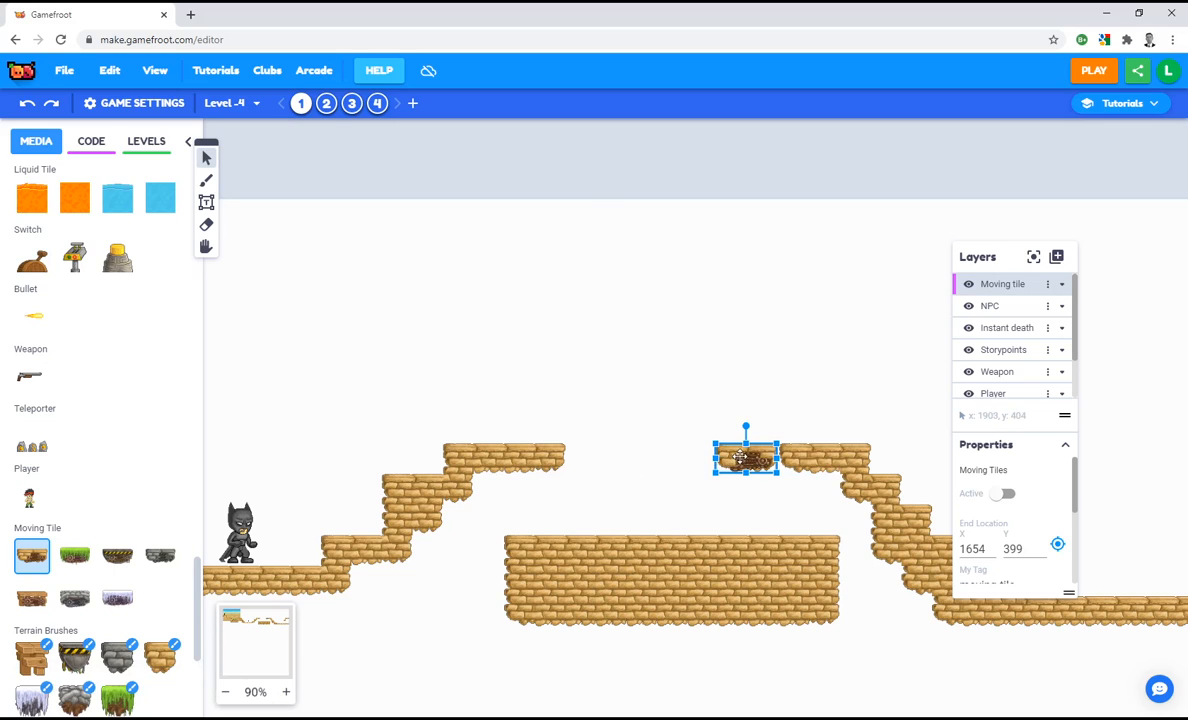
Add a regular layer named "Switches" and place a wooden lever switch on the ledge before the gap
click(1056, 256)
click(1084, 257)
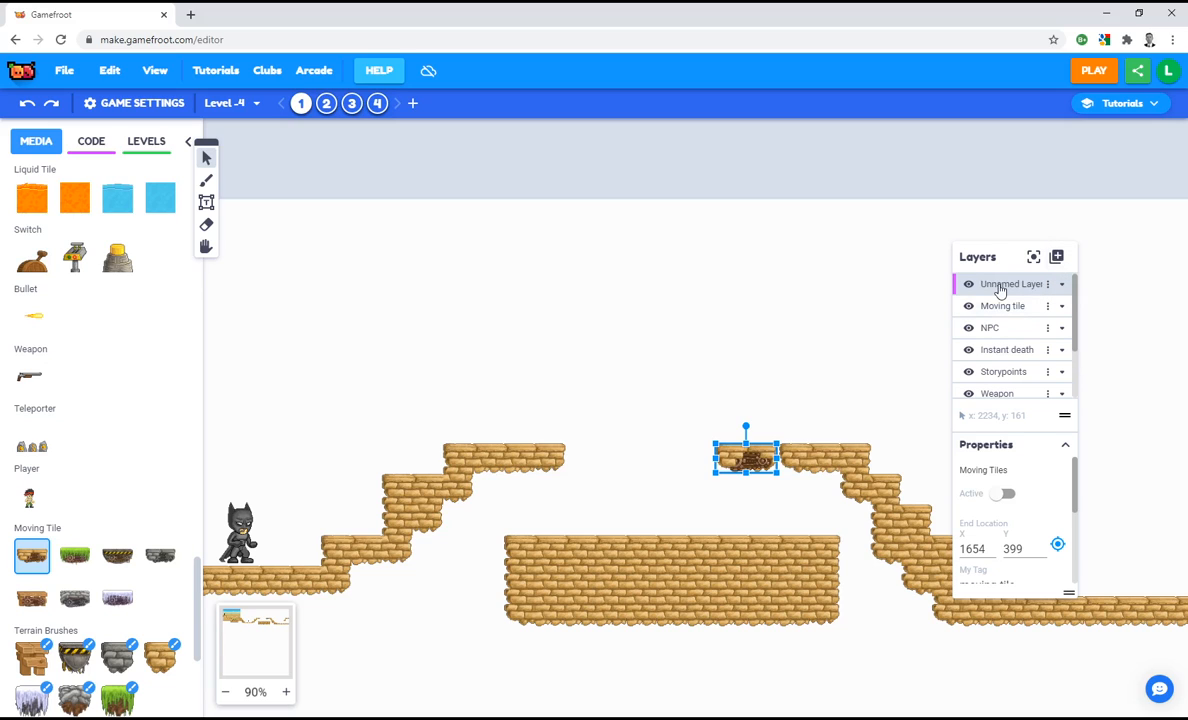
text(Switches)
key(Return)
click(31, 258)
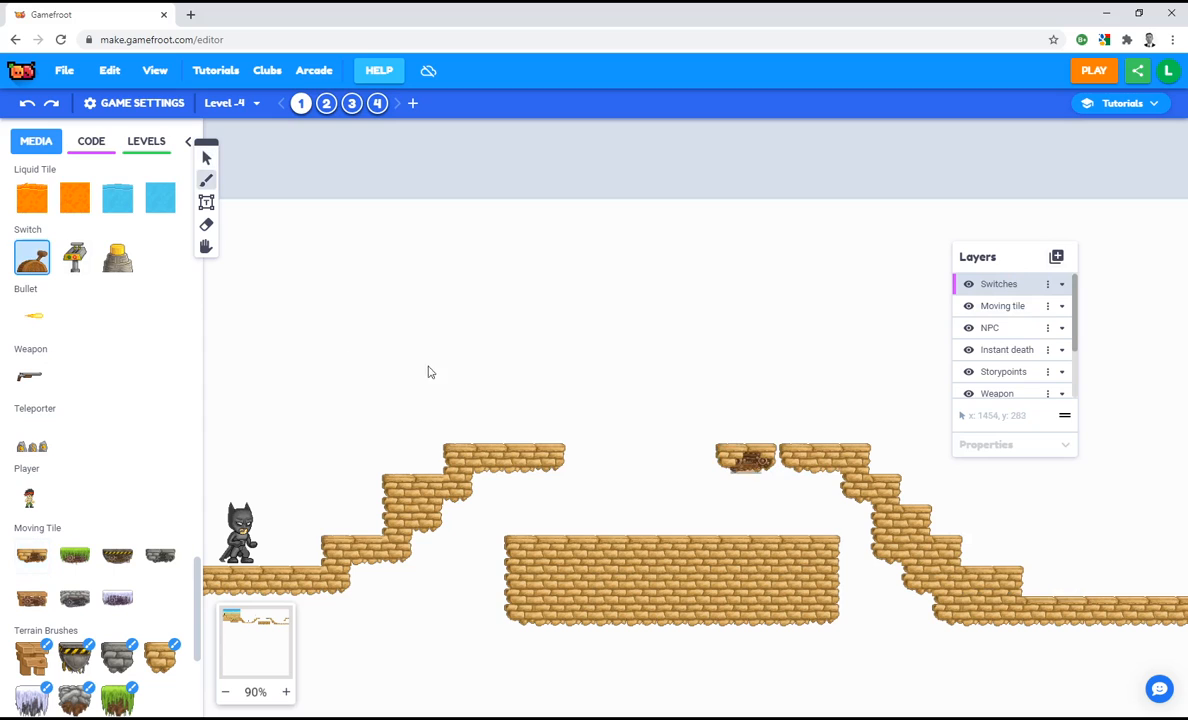
click(511, 431)
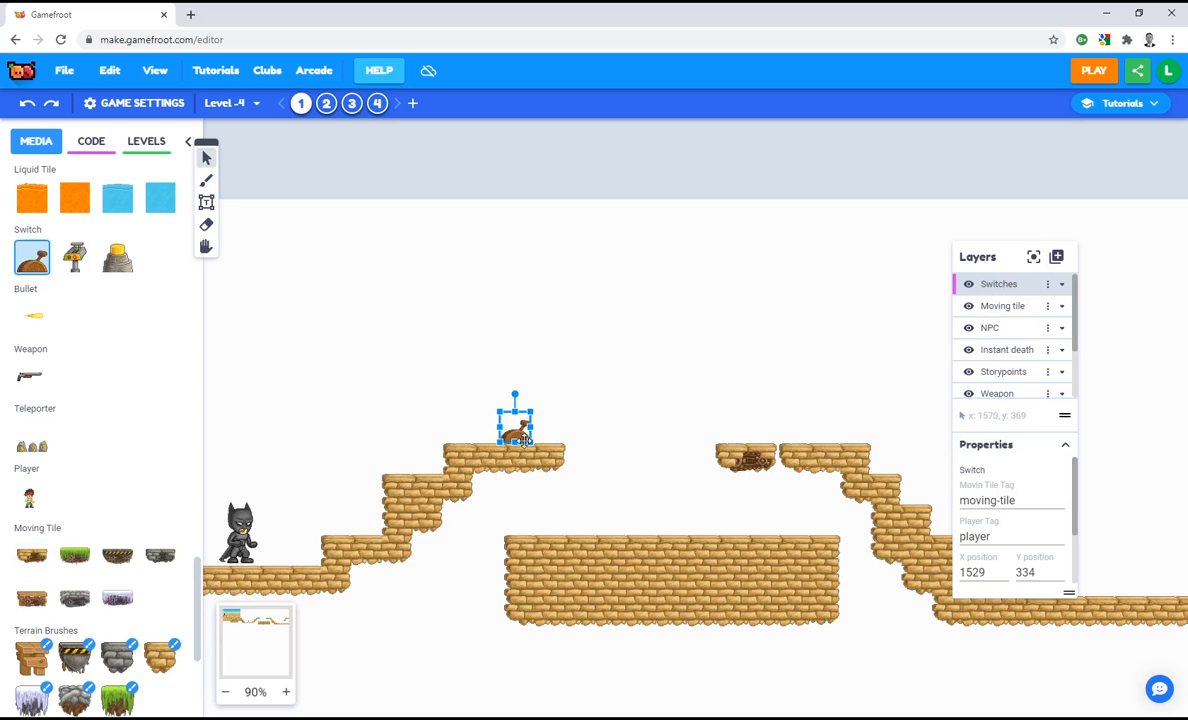
Compare the lever switch's moving tile tag with the moving tile's own tag
click(988, 497)
click(746, 458)
scroll(1002, 518, down, 2)
scroll(990, 517, up, 3)
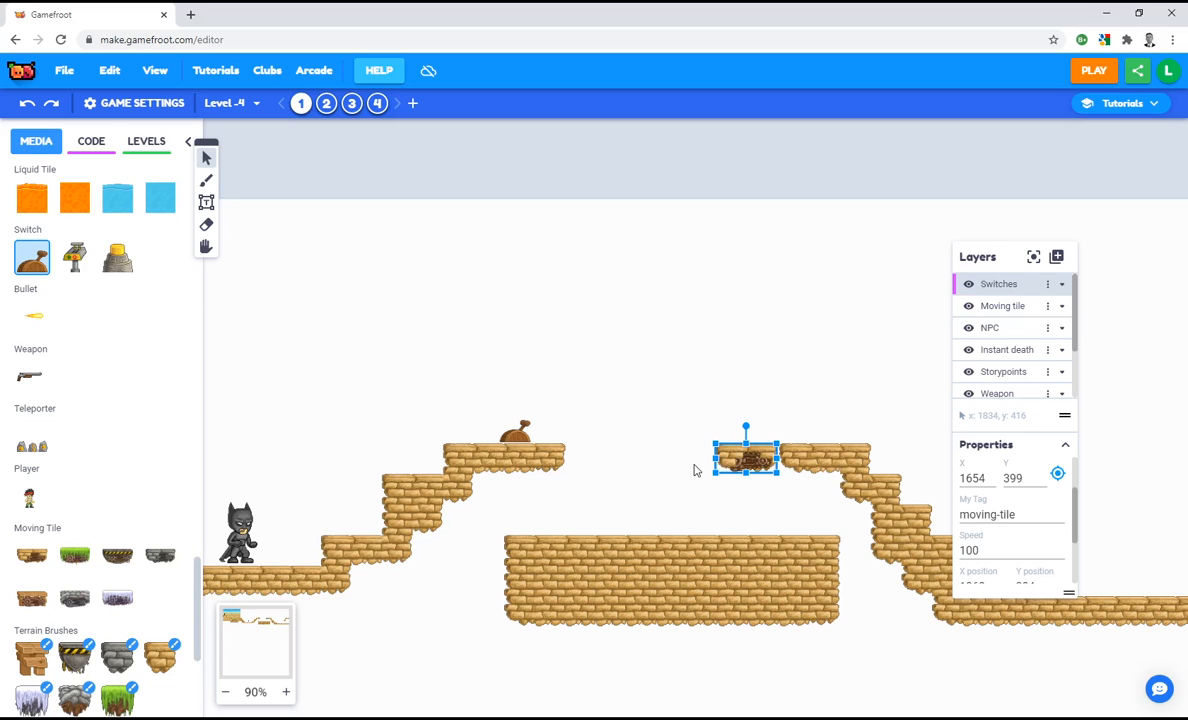
Place a wooden storypoint sign next to the lever switch on the Storypoints layer
click(996, 373)
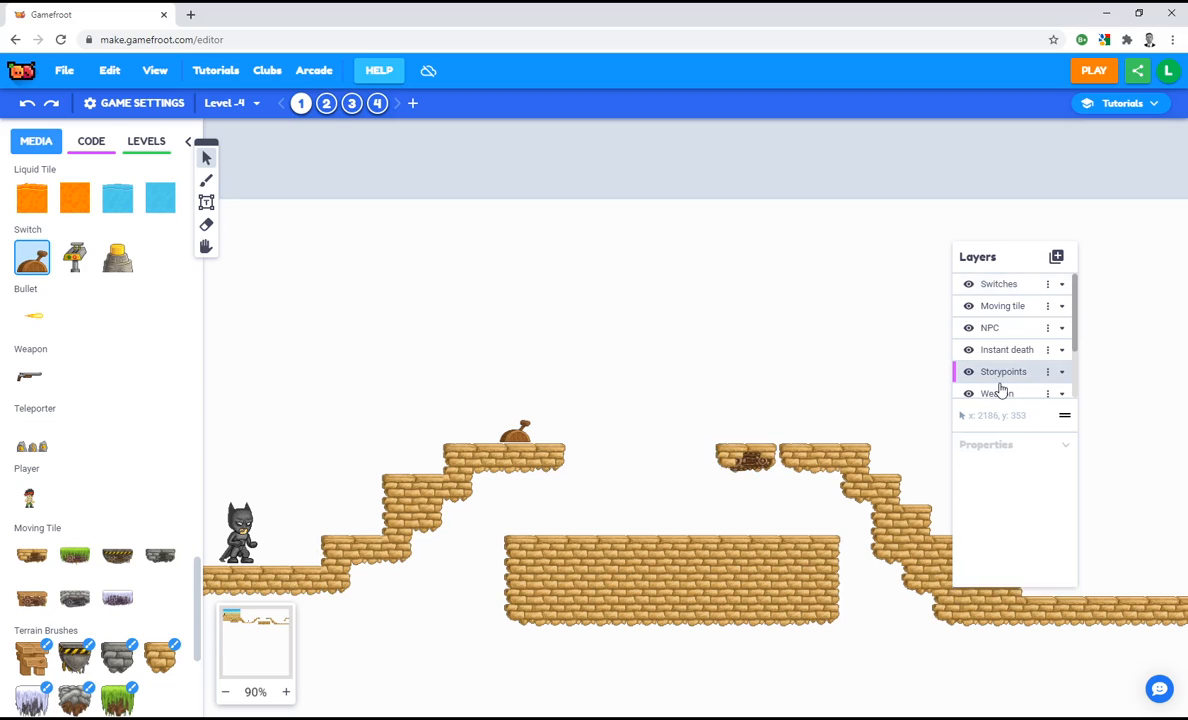
scroll(84, 506, down, 2)
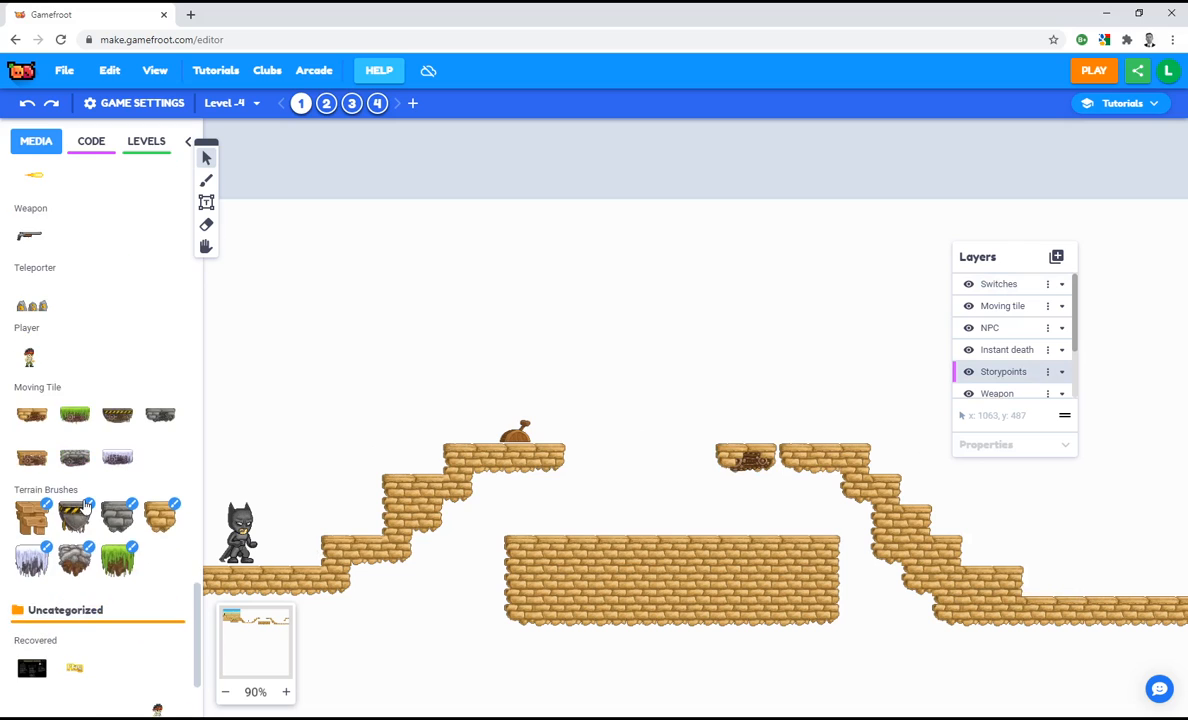
scroll(84, 506, up, 4)
scroll(84, 506, up, 1)
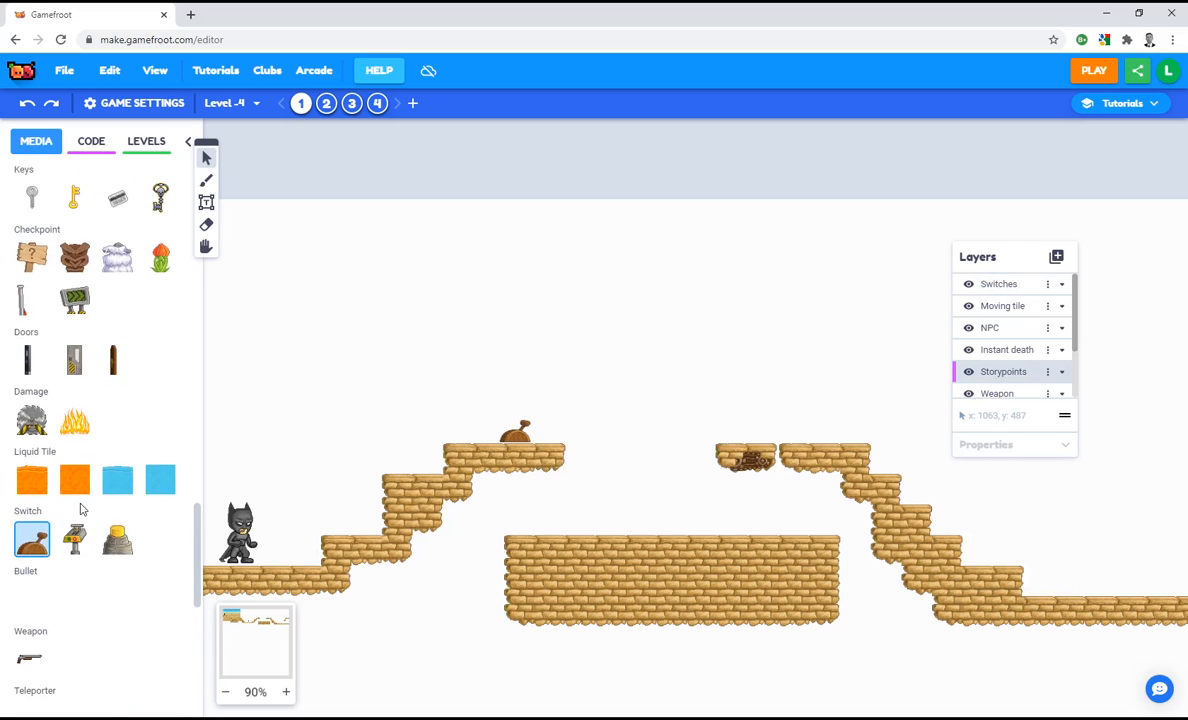
scroll(87, 487, up, 7)
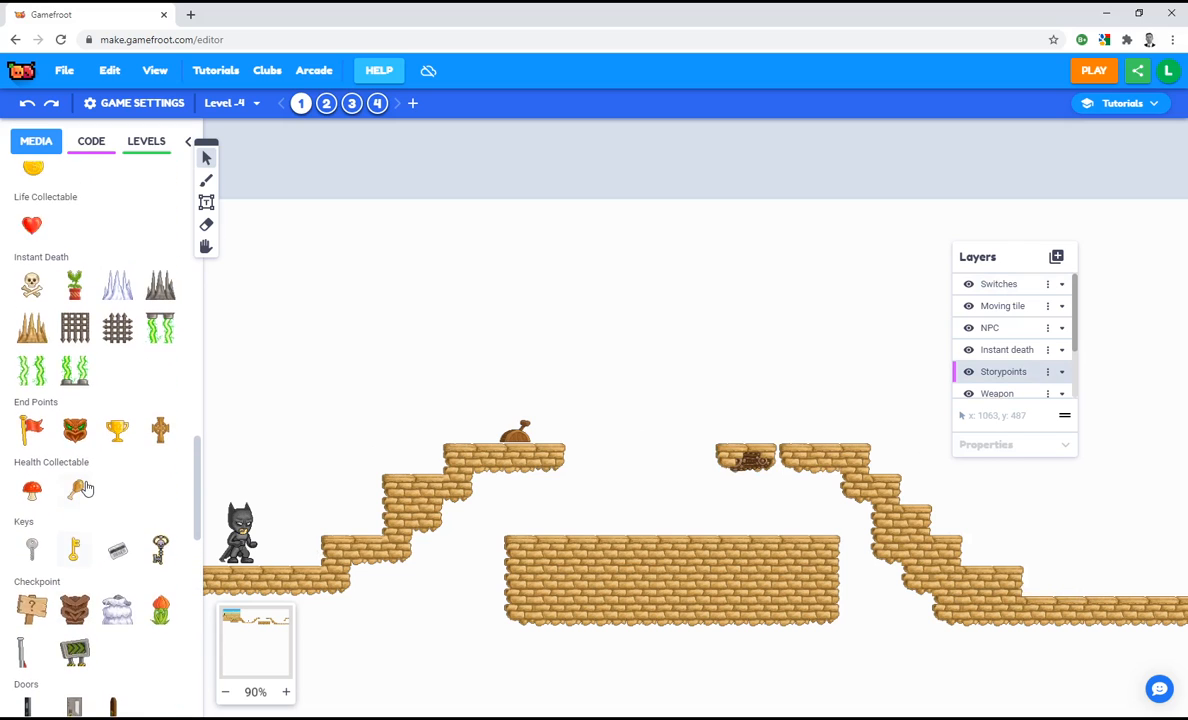
scroll(87, 487, up, 4)
click(117, 487)
click(473, 420)
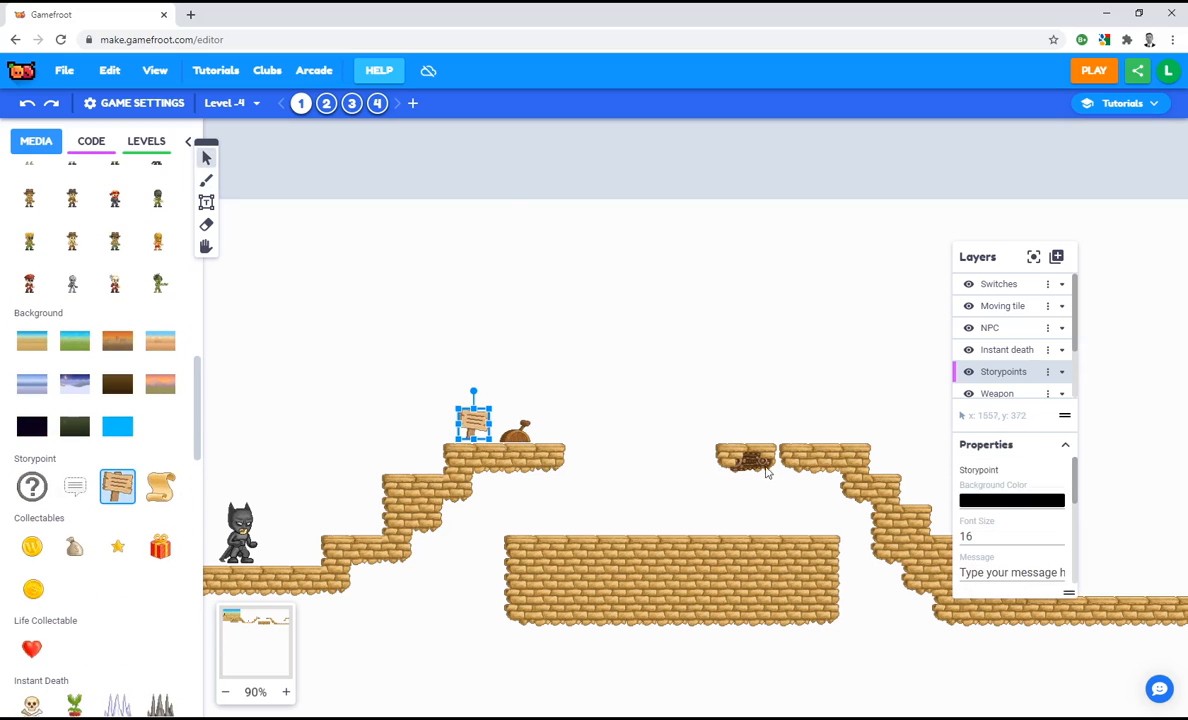
Set the new sign's message to "Make sure you switch your social media profile to 'private' to keep out weird people!" and lower it onto the ledge
click(1040, 570)
text(Make sure you)
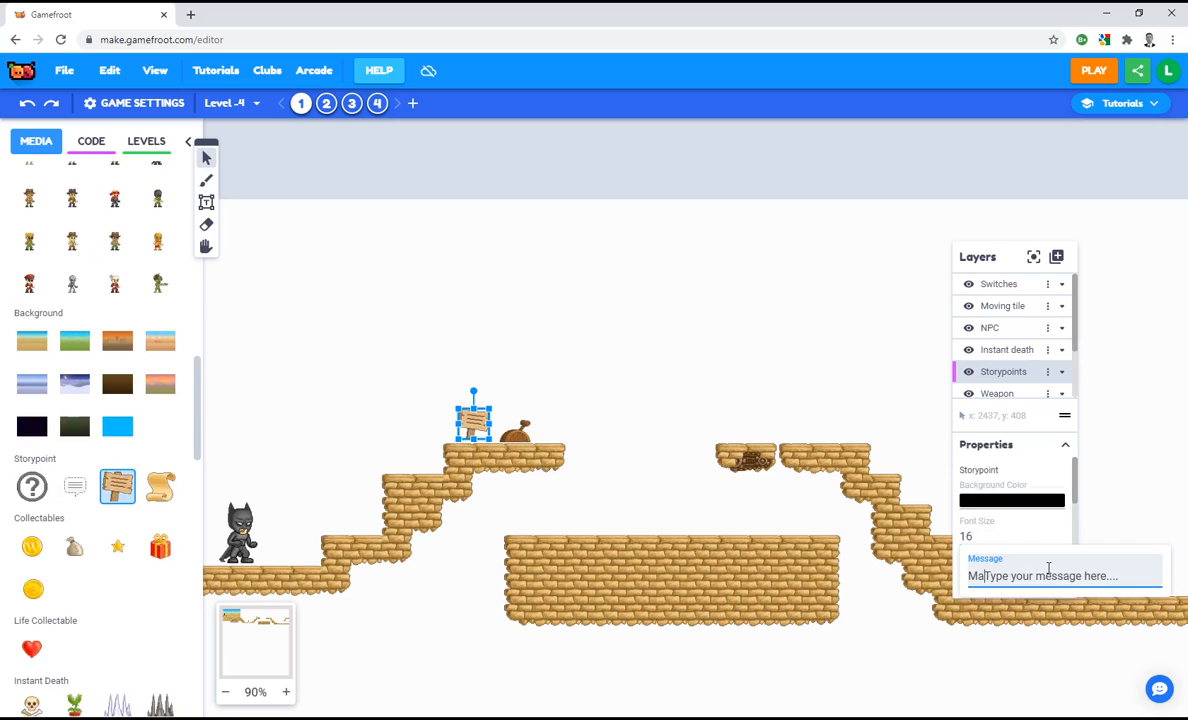
key(shift+Down)
key(Delete)
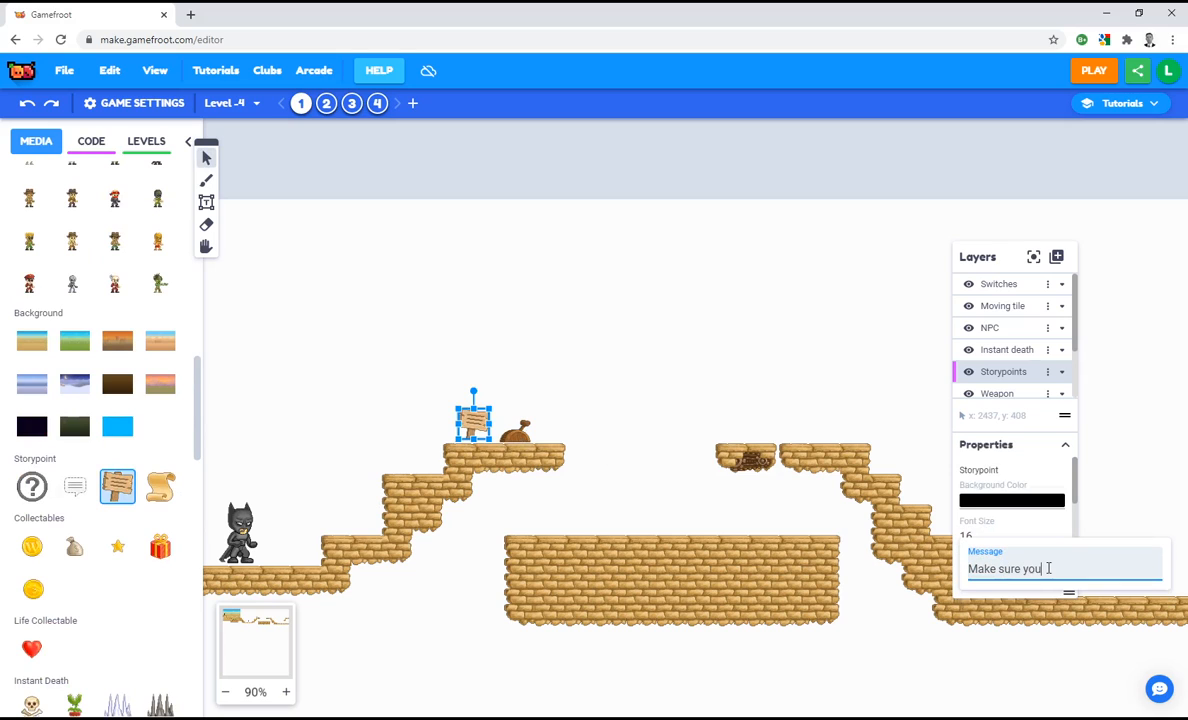
text(swtich your social media)
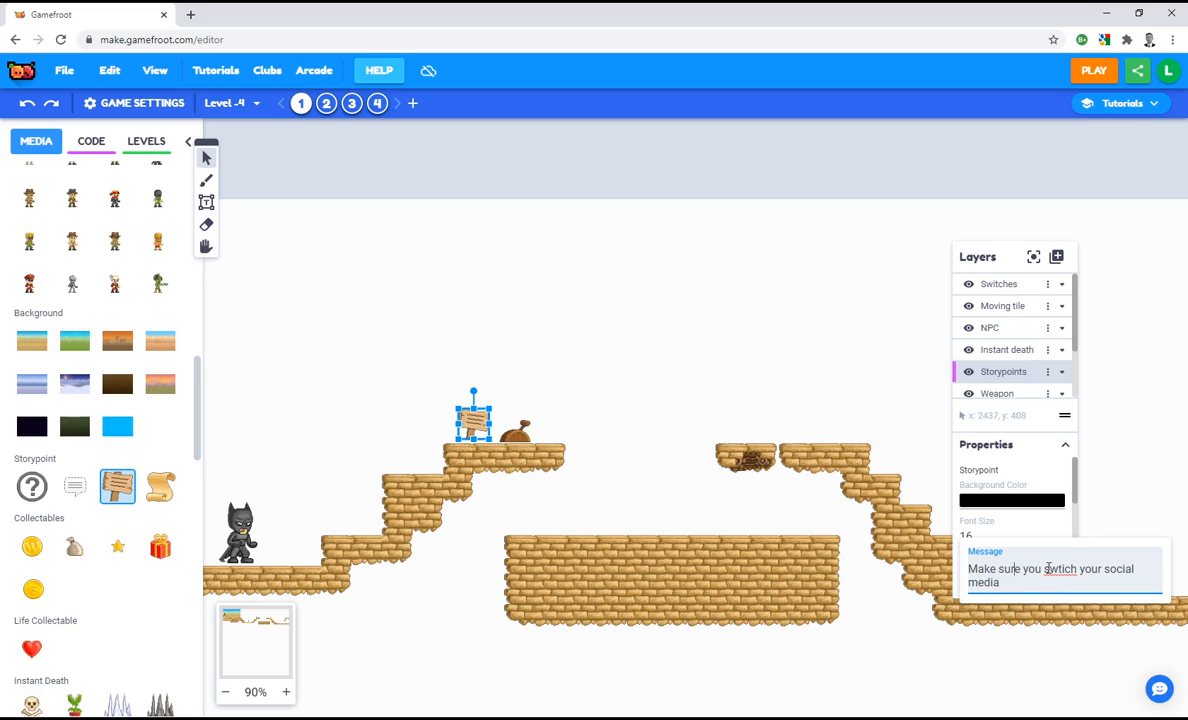
key(BackSpace)
key(Right)
text(t)
text(wei)
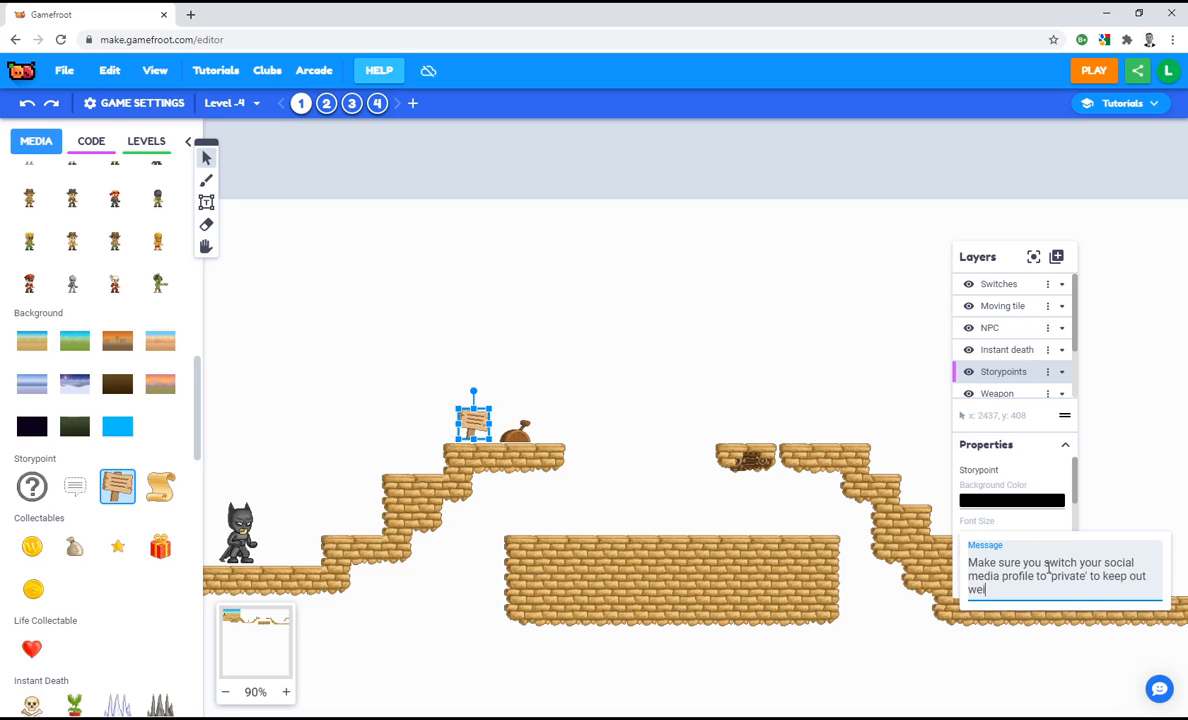
text(rd people!)
key(Return)
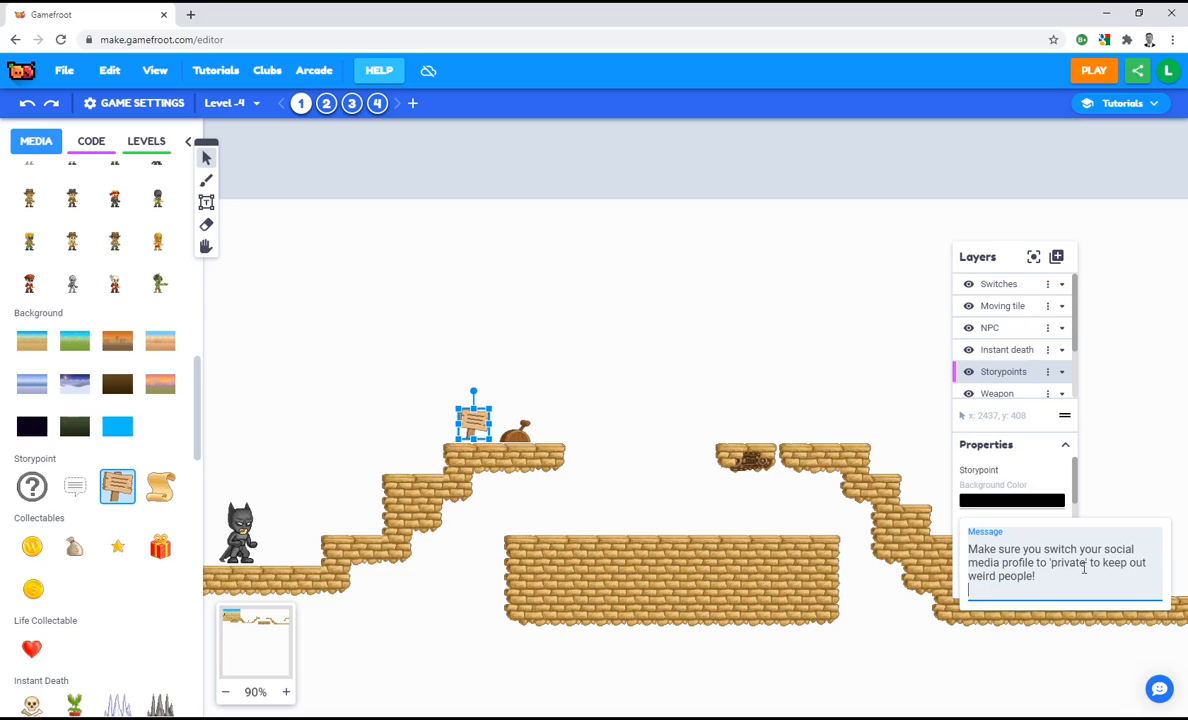
click(551, 445)
drag(473, 420, 475, 424)
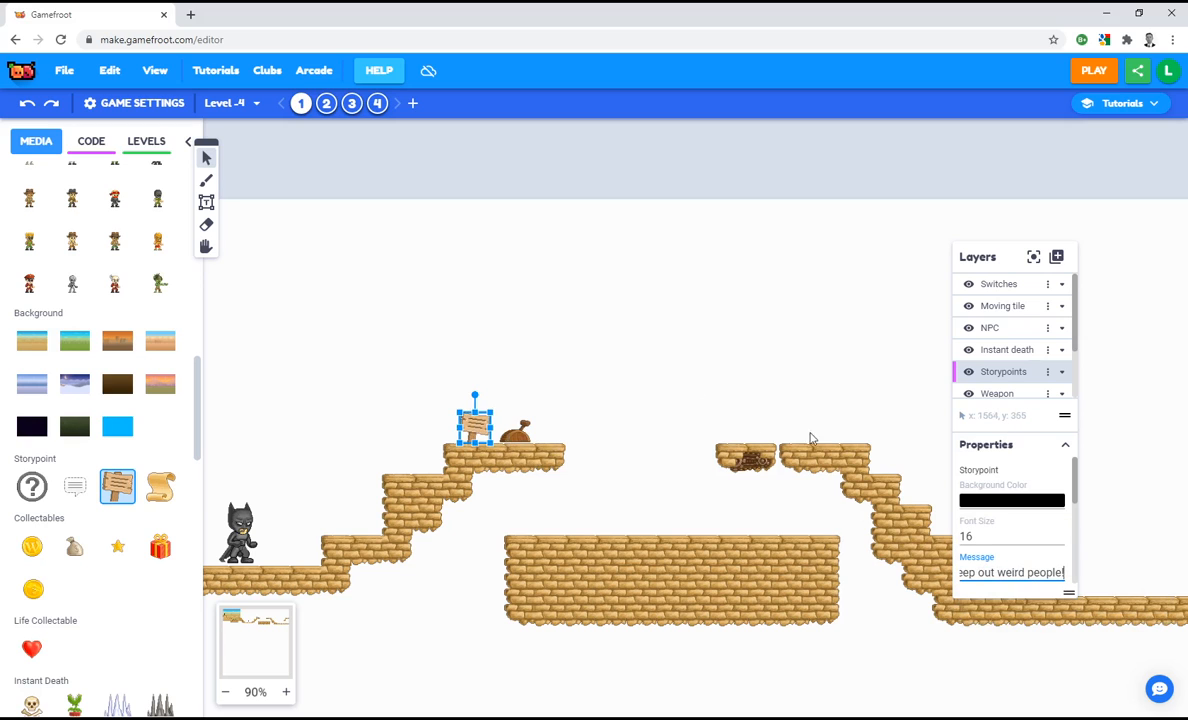
Add a new regular layer named "Keys" above the Switches layer
mouse_move(812, 449)
mouse_down()
mouse_move(539, 422)
mouse_move(680, 457)
mouse_up()
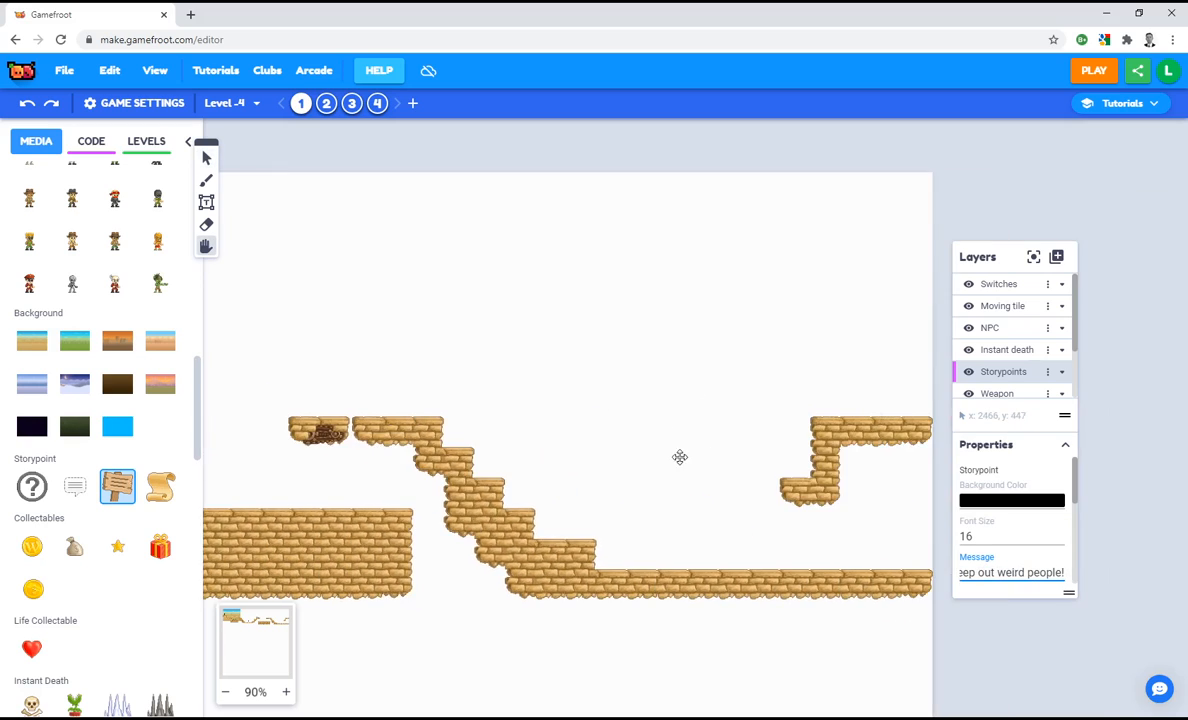
scroll(680, 457, up, 1)
click(1000, 284)
click(1057, 259)
click(1070, 258)
double_click(1012, 285)
text(Keys)
key(Return)
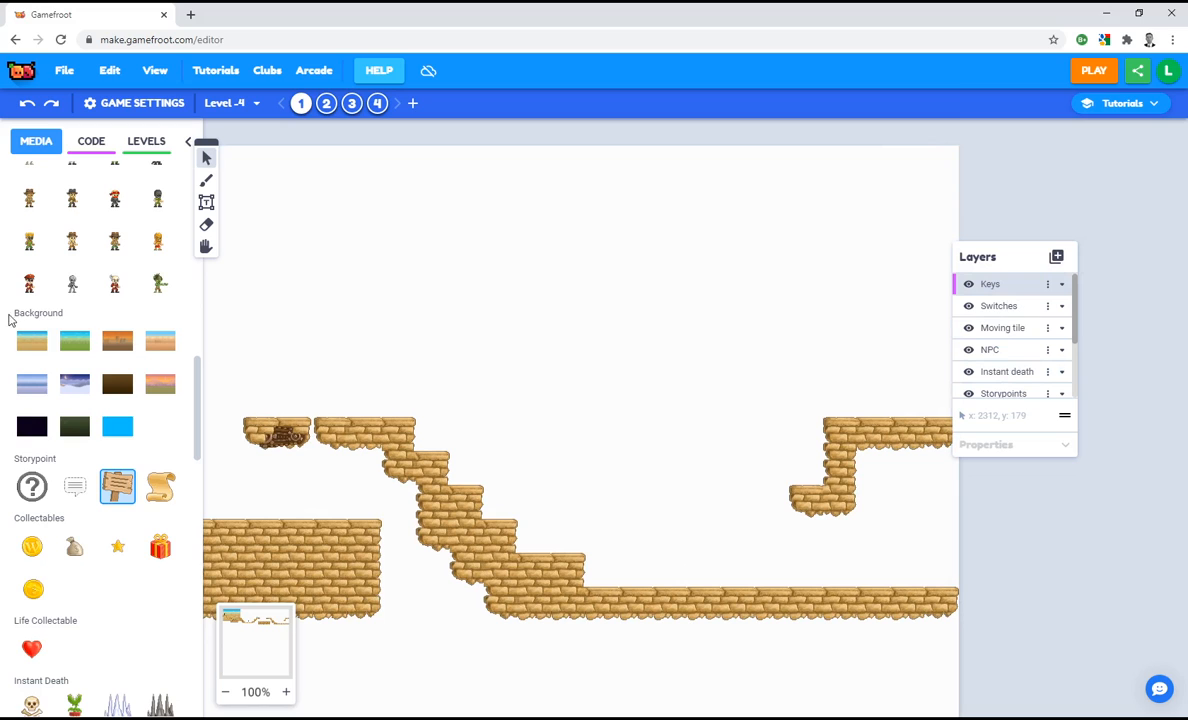
Place a gold key on the Keys layer, on the lowest step of the staircase
scroll(111, 339, up, 5)
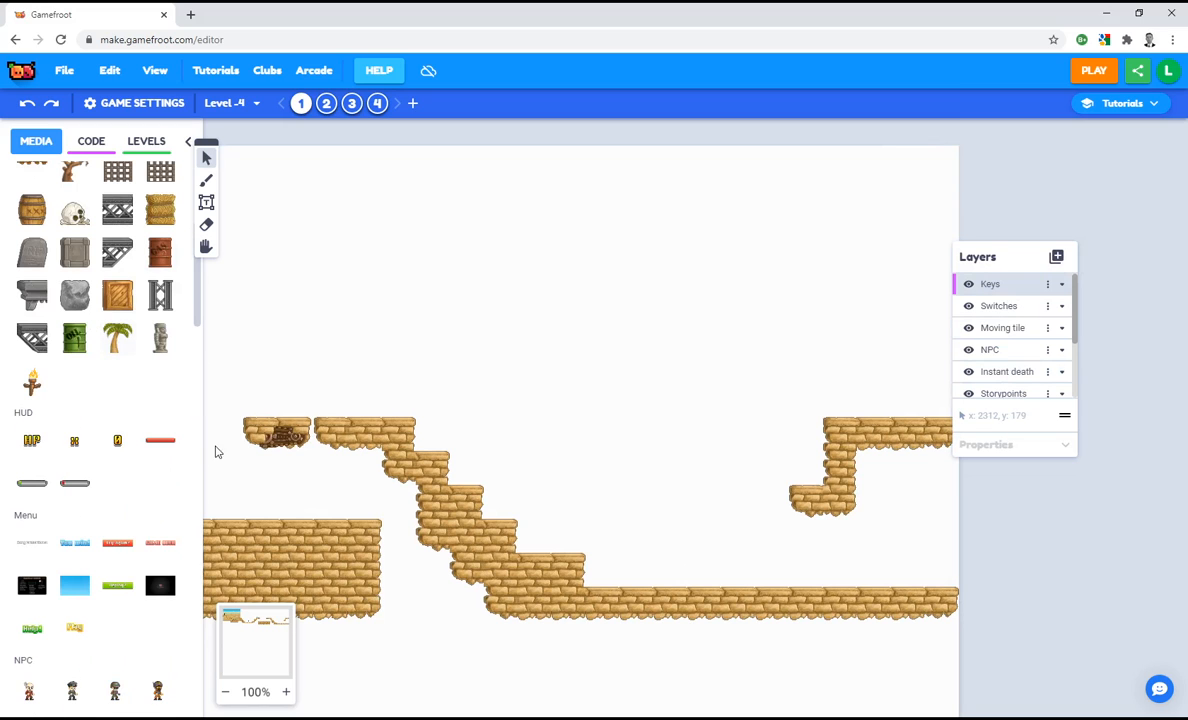
scroll(128, 365, up, 3)
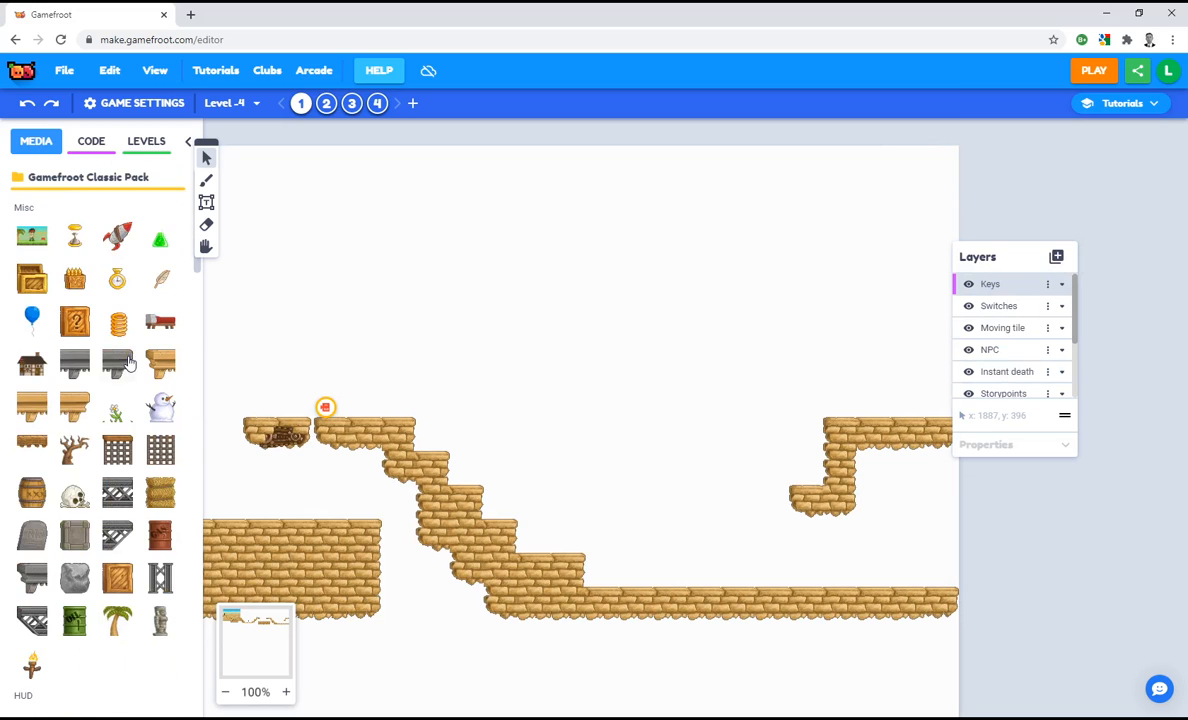
scroll(128, 365, down, 10)
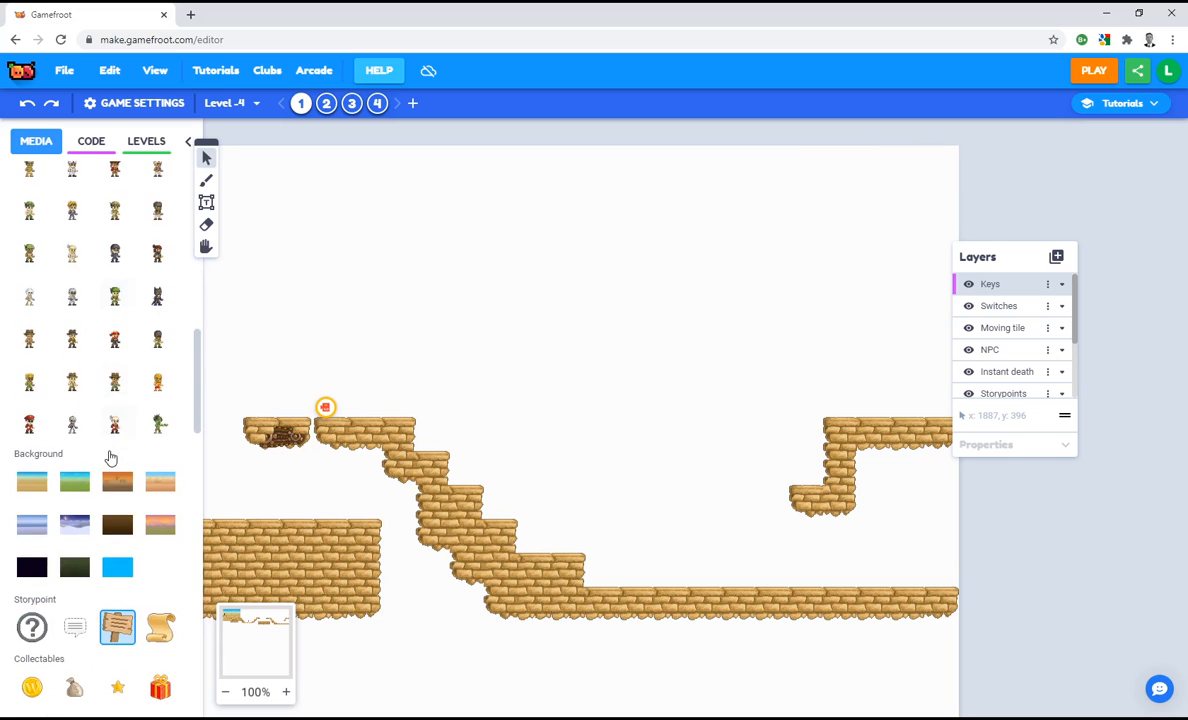
scroll(111, 458, down, 2)
scroll(111, 458, down, 4)
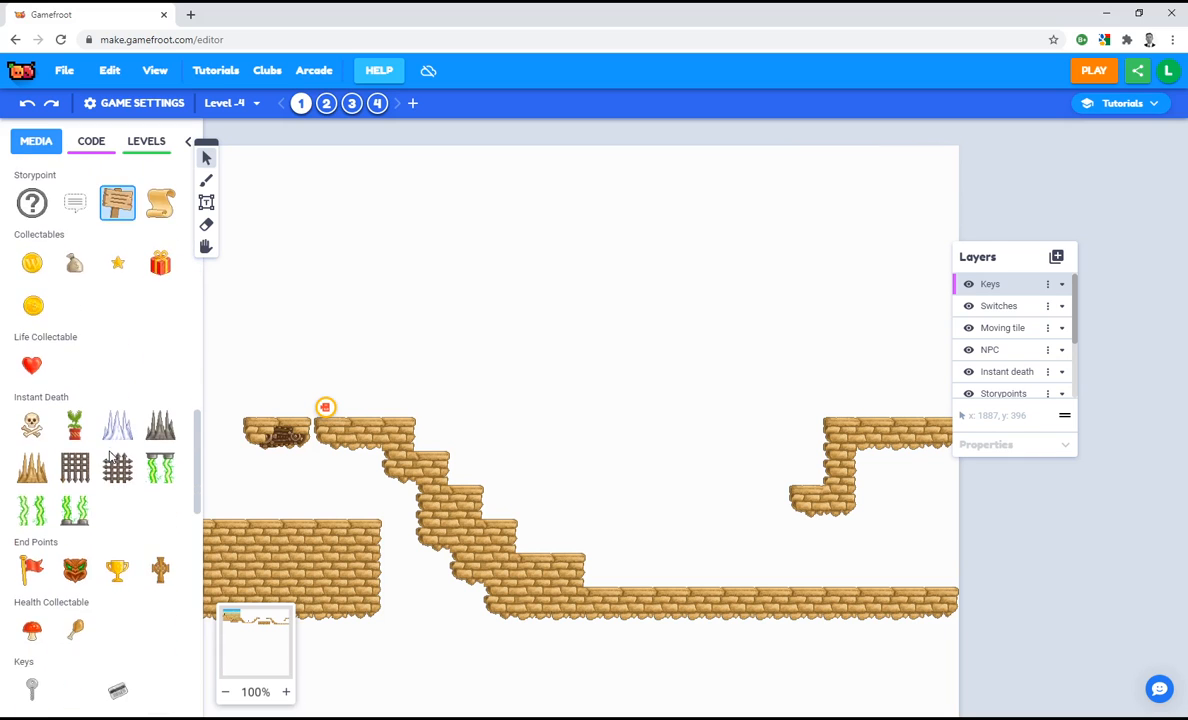
click(74, 478)
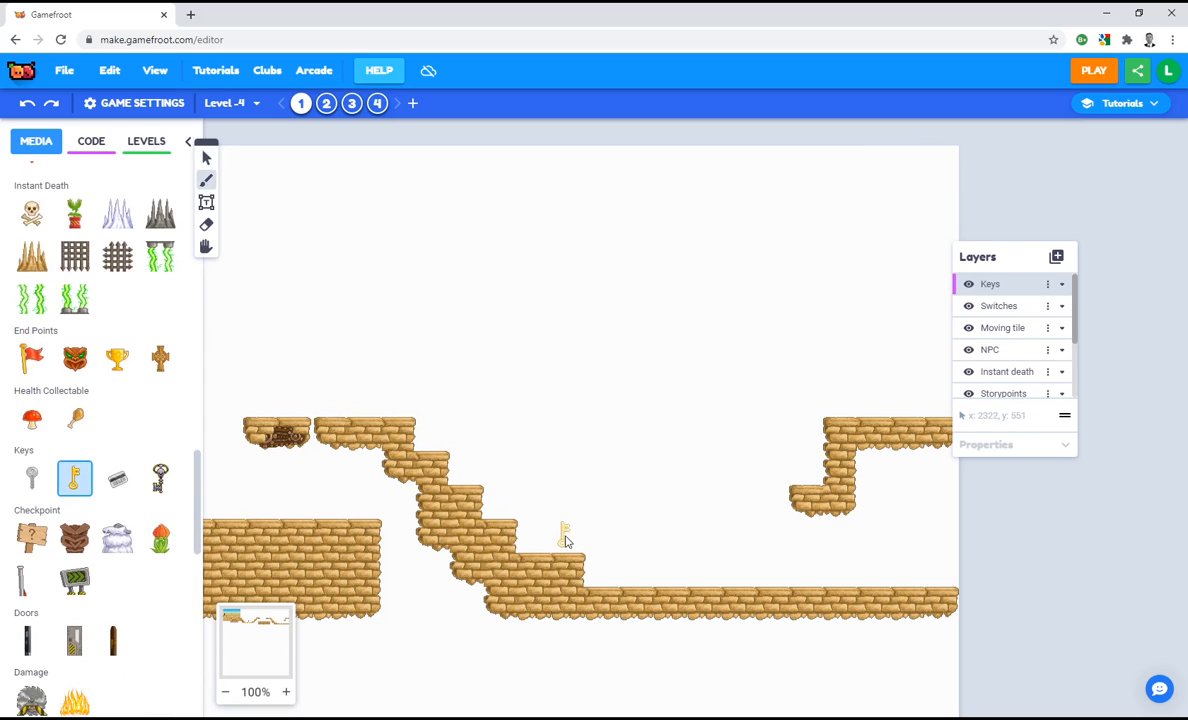
click(565, 533)
Place a wooden storypoint sign on the Storypoints layer, on the ledge at the top of the staircase
scroll(1040, 340, down, 2)
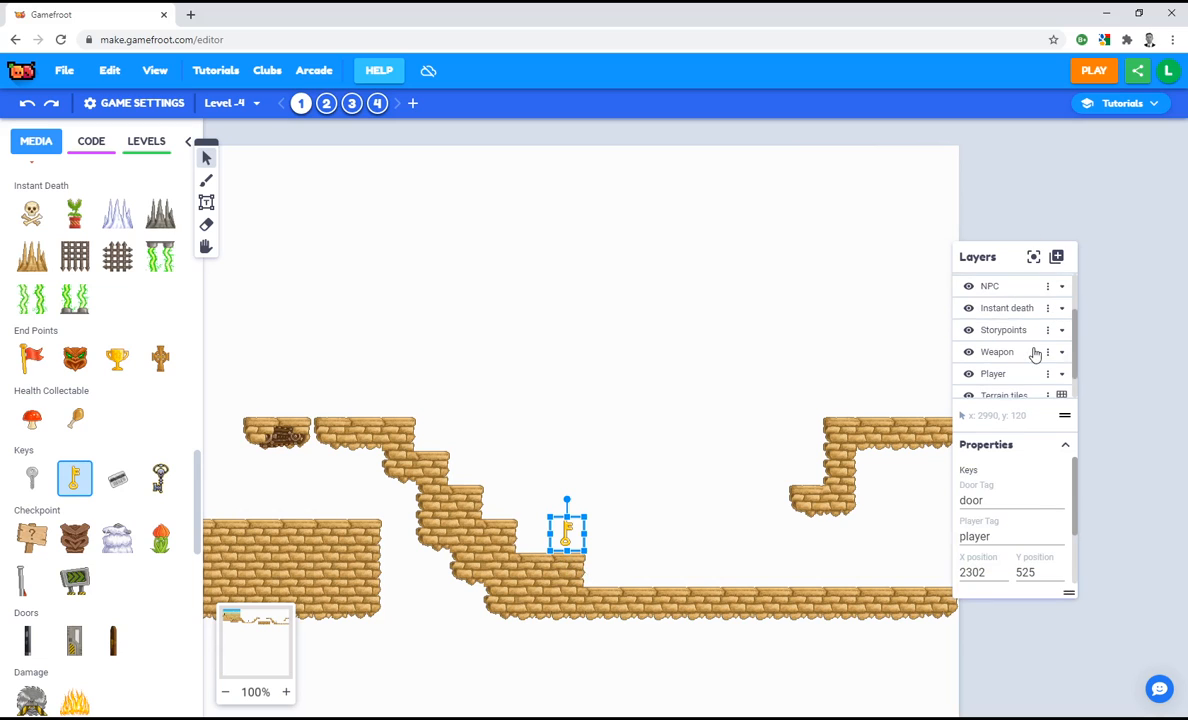
click(1020, 326)
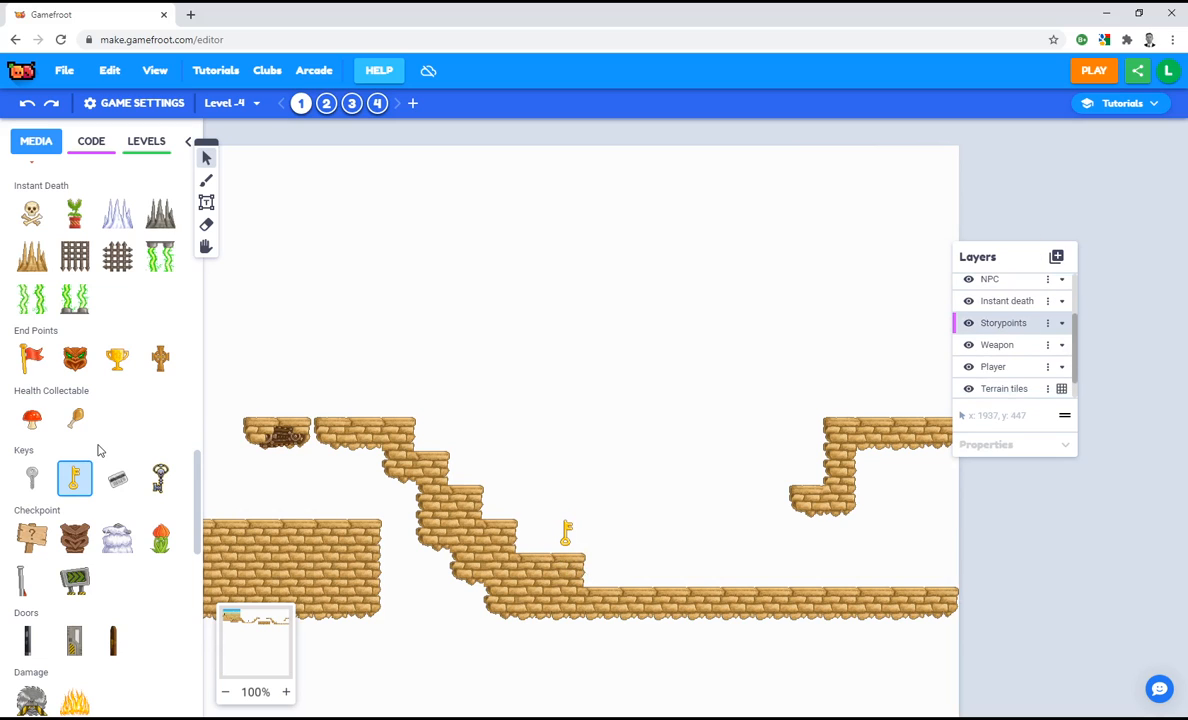
scroll(98, 450, up, 3)
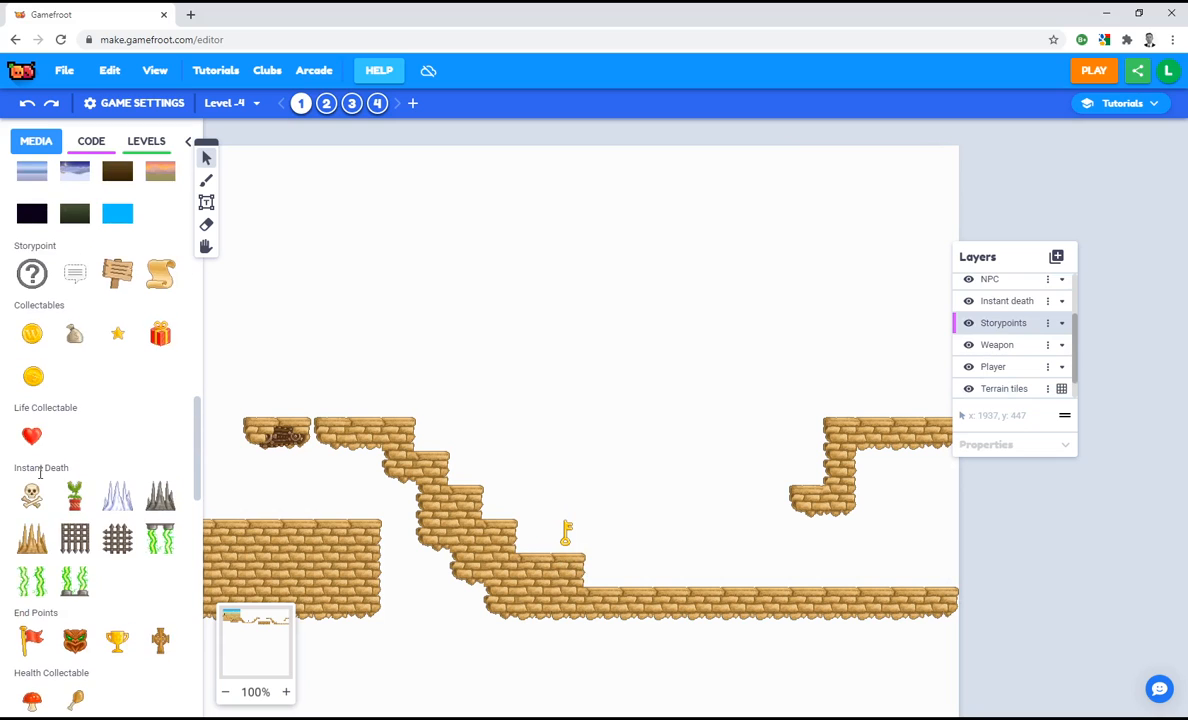
scroll(40, 470, up, 2)
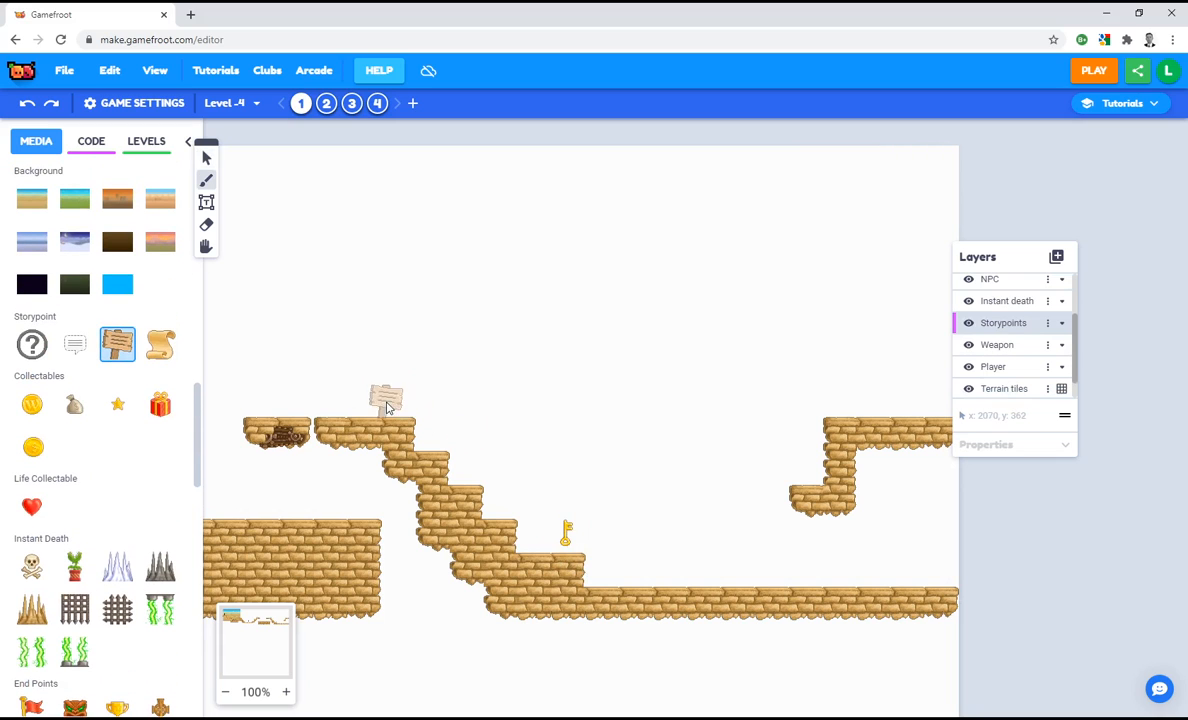
click(396, 398)
Set the new sign's message to "Make sure you have a strong password as the key to each account.", adding the word "unique"
click(999, 572)
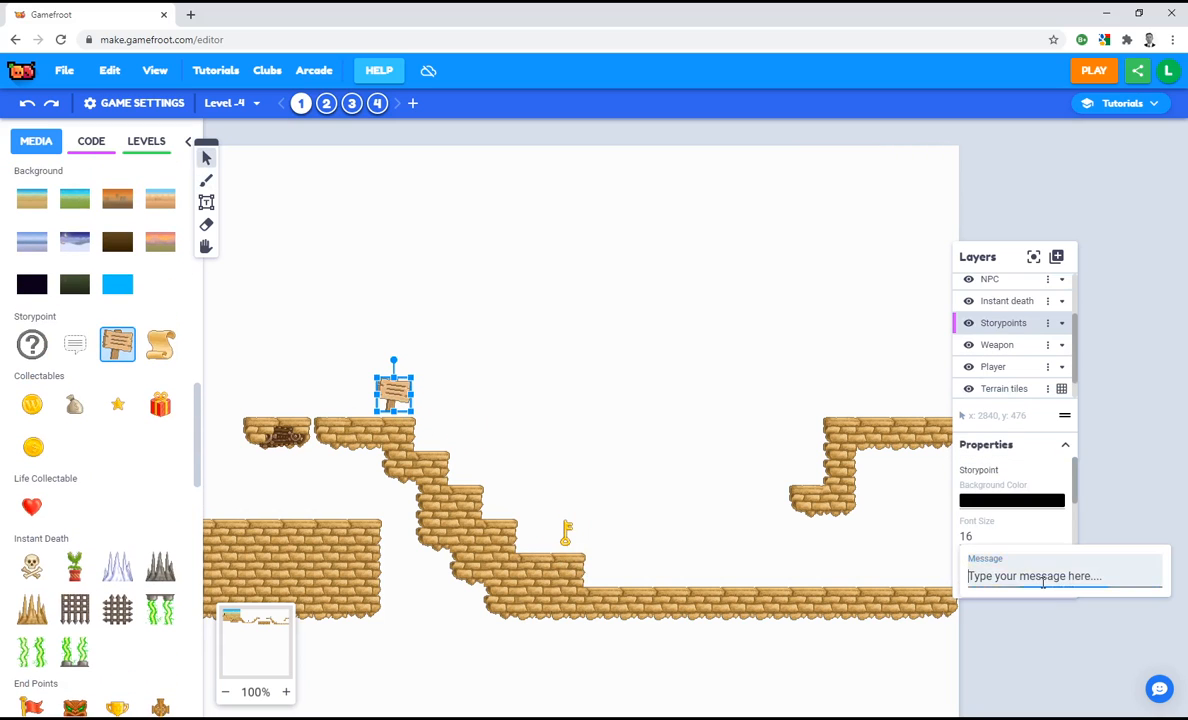
text(Make sure)
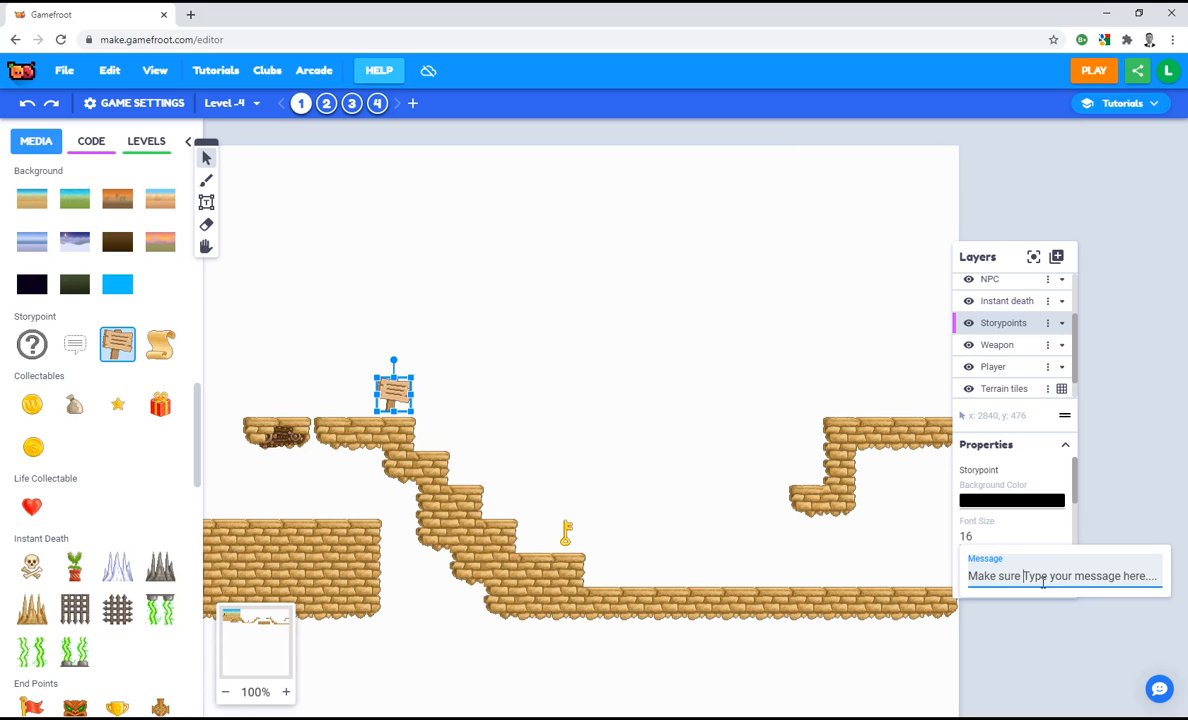
key(shift+End)
text(y)
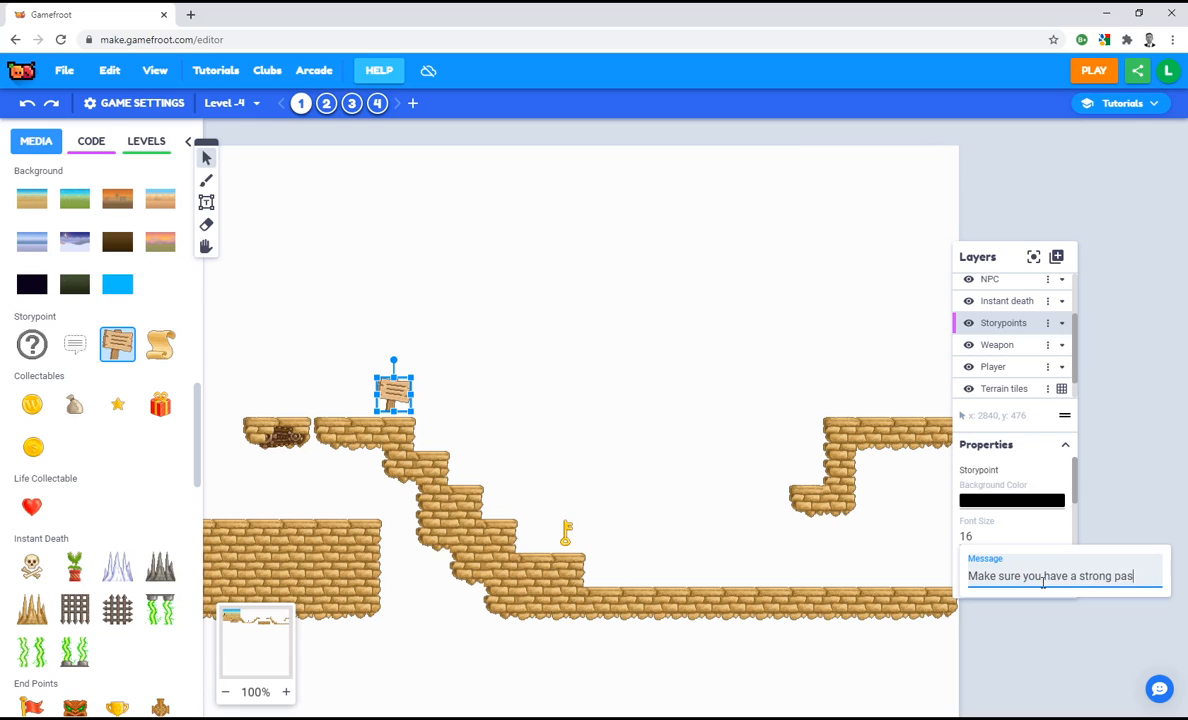
text(ou have a strong password as the key to each account.)
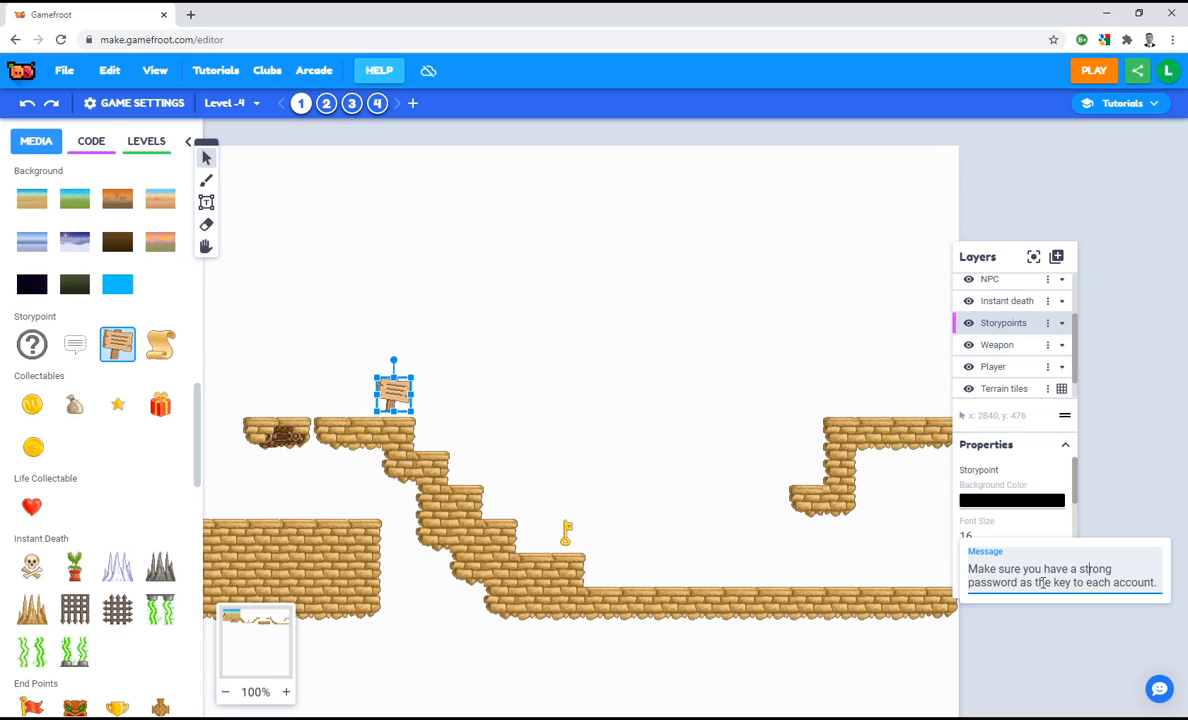
text(ique)
click(672, 578)
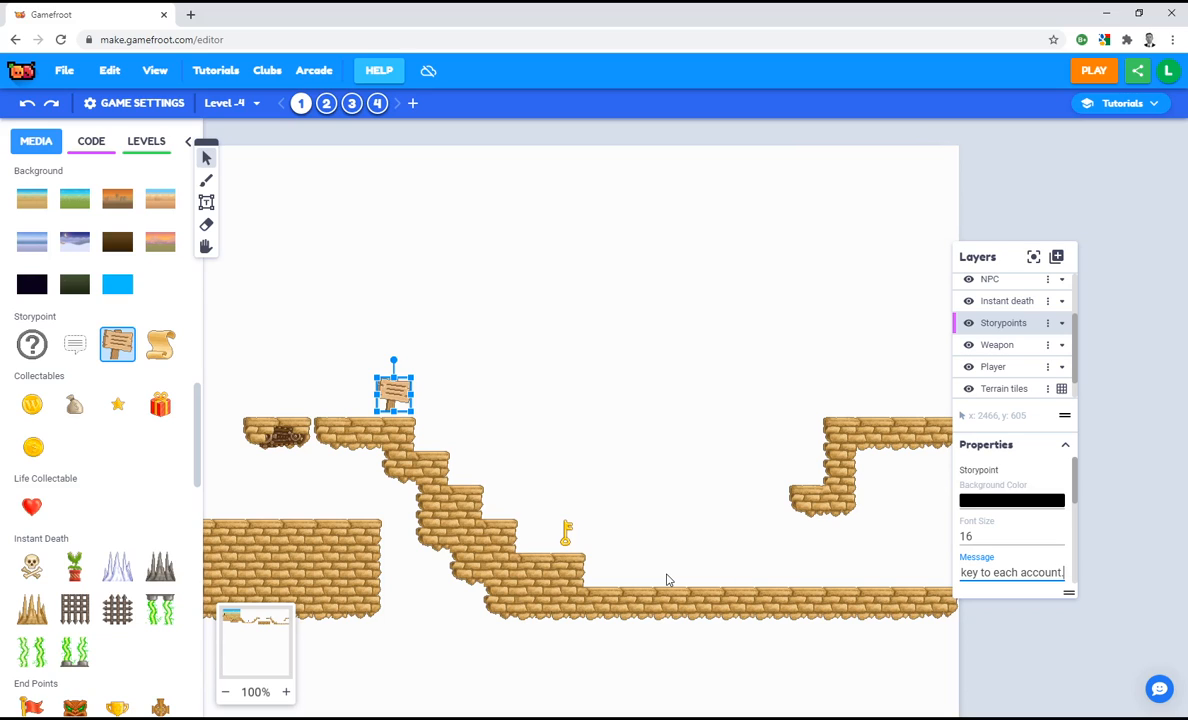
click(668, 580)
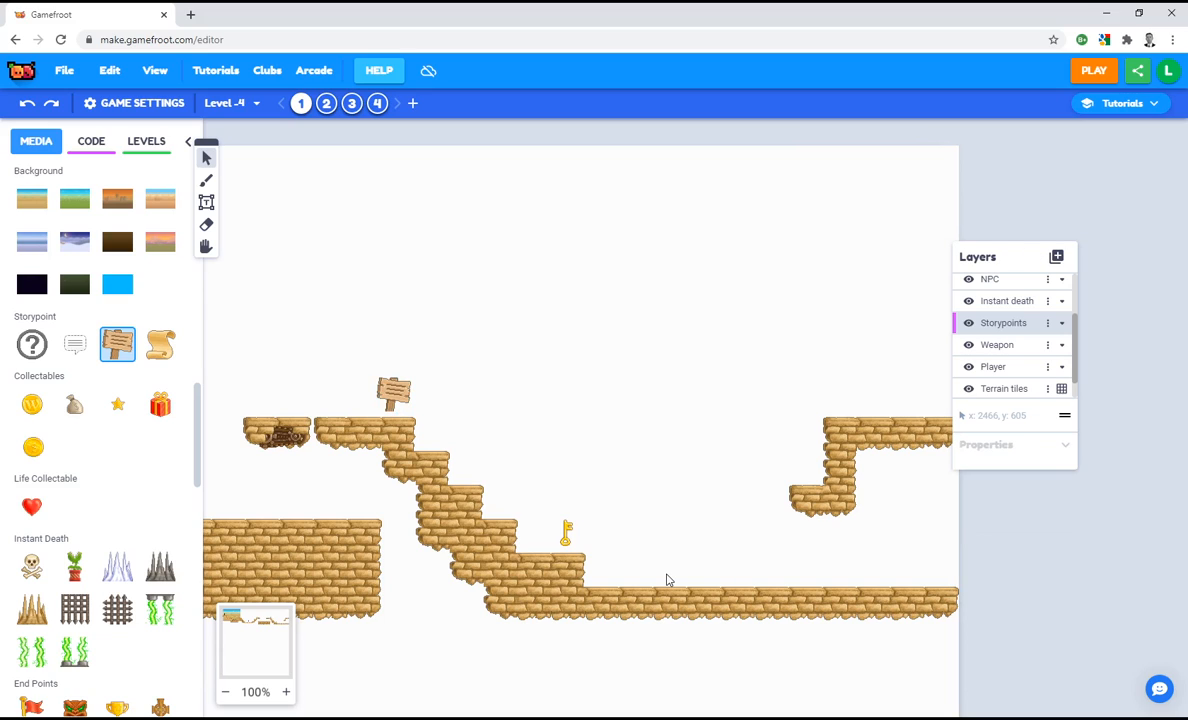
Add a new regular layer named "Door" above the Keys layer
scroll(995, 316, up, 1)
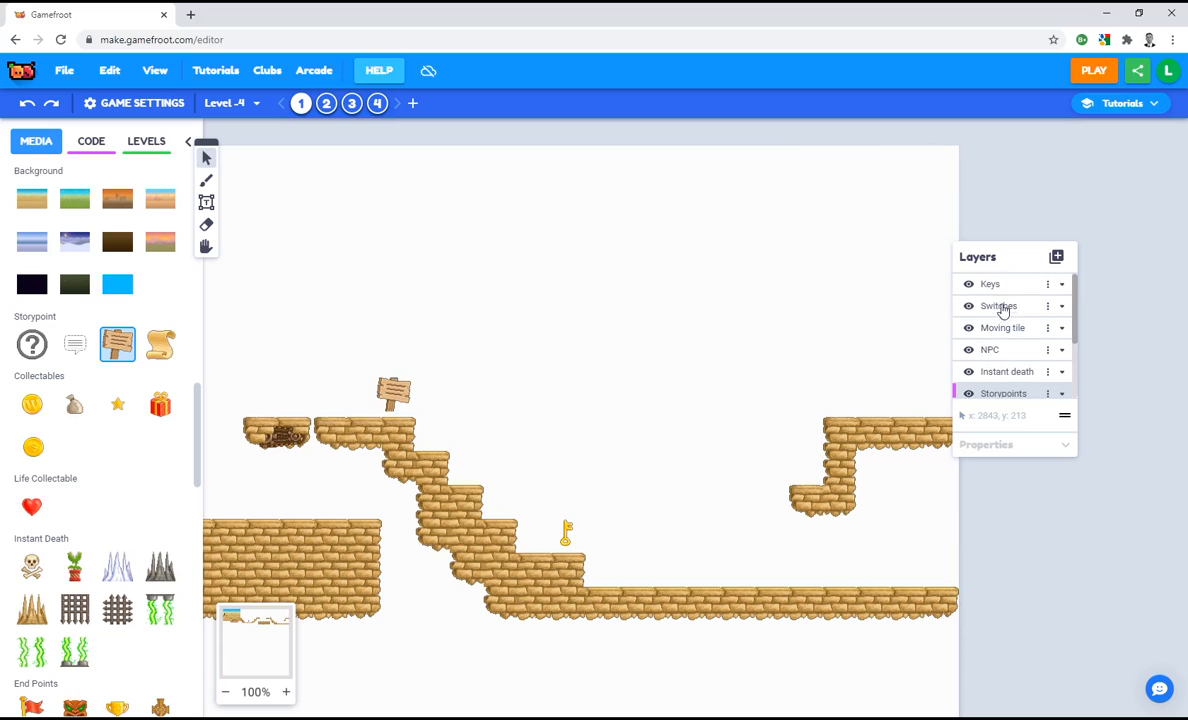
click(998, 289)
click(1058, 262)
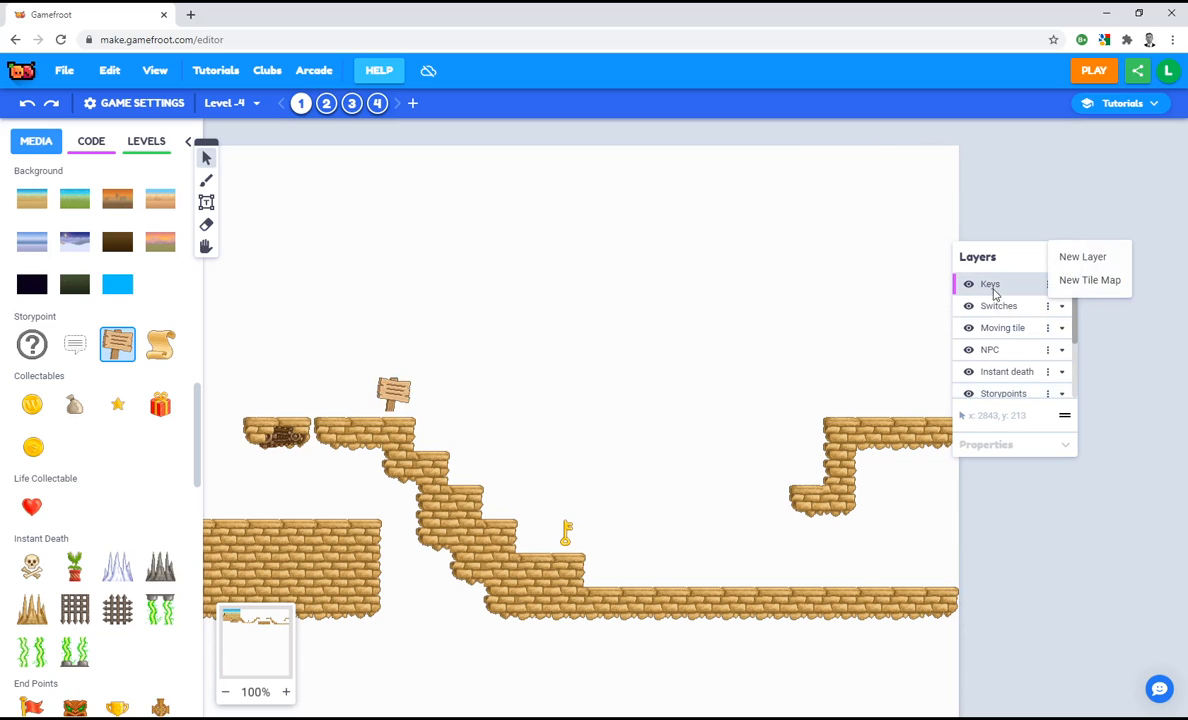
click(1075, 257)
triple_click(986, 283)
text(D)
key(Return)
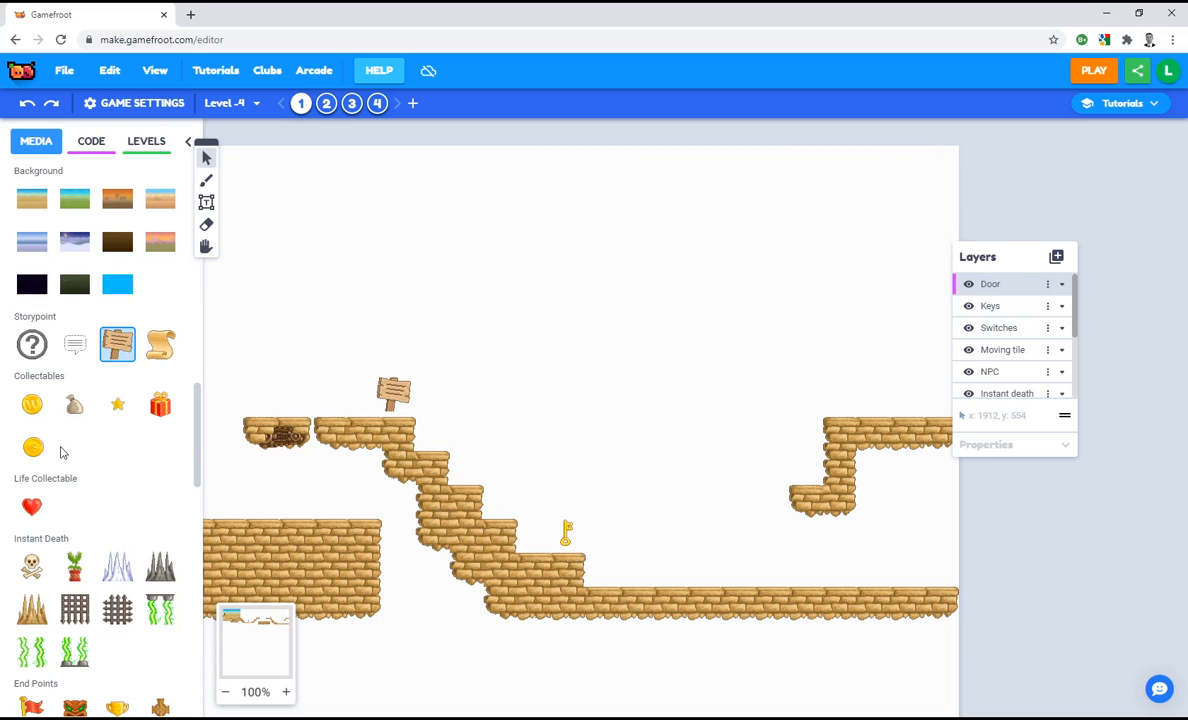
Place the wooden door beneath the overhanging ledge on the Door layer and compare its tag with the key's door tag
scroll(75, 470, down, 4)
mouse_move(74, 467)
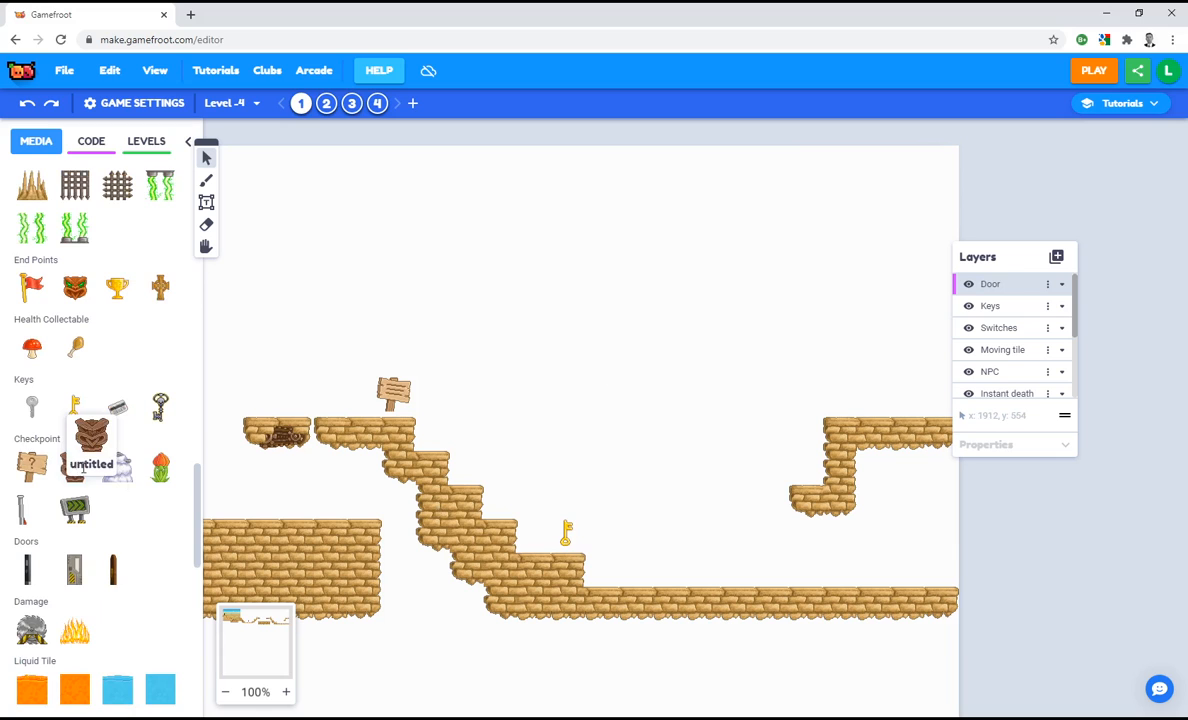
scroll(155, 527, down, 3)
scroll(155, 527, down, 4)
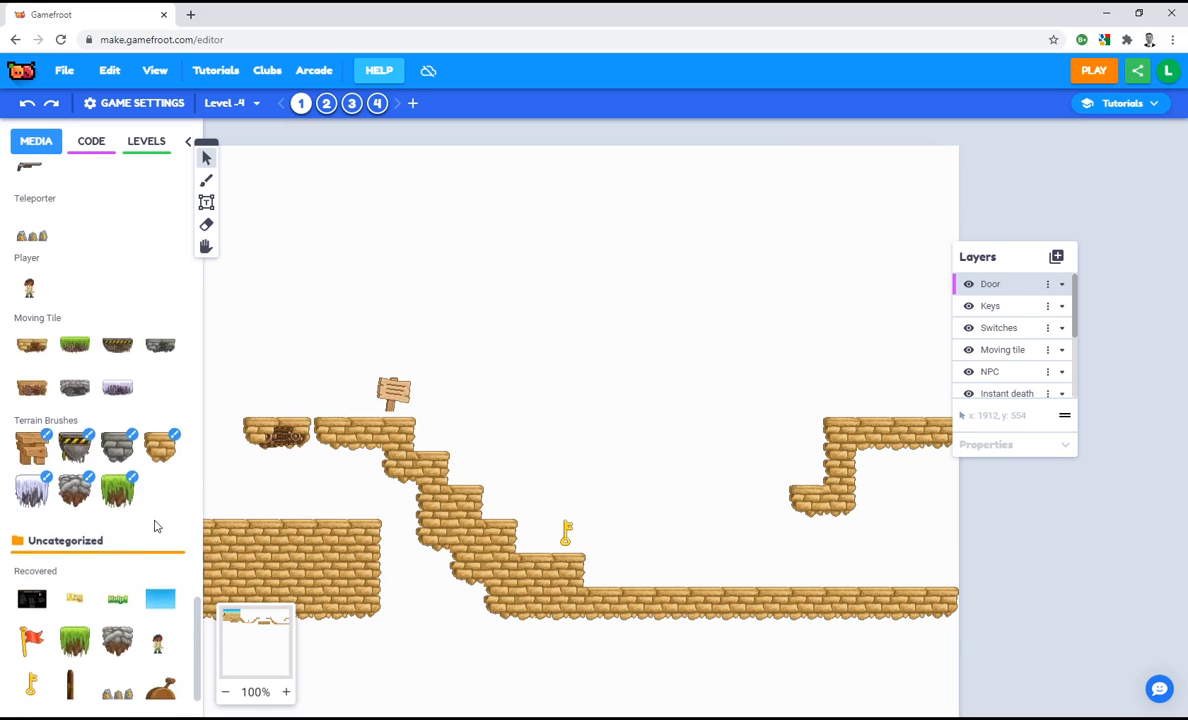
scroll(155, 527, up, 3)
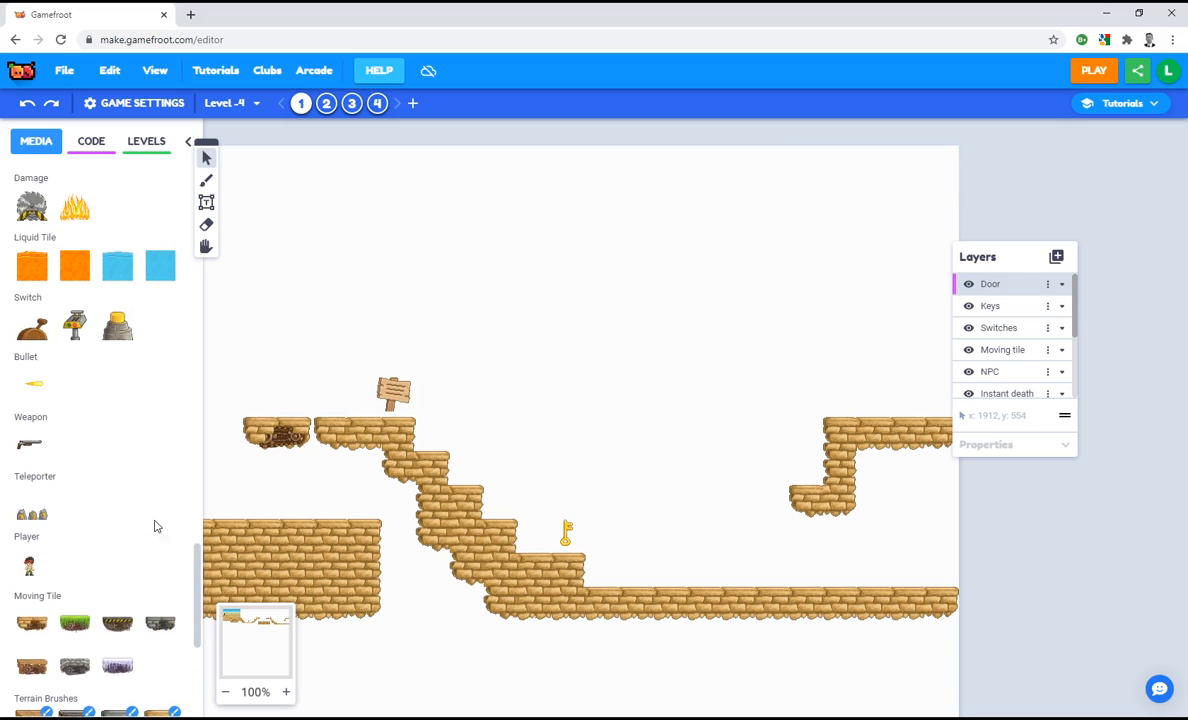
scroll(155, 527, up, 3)
click(117, 357)
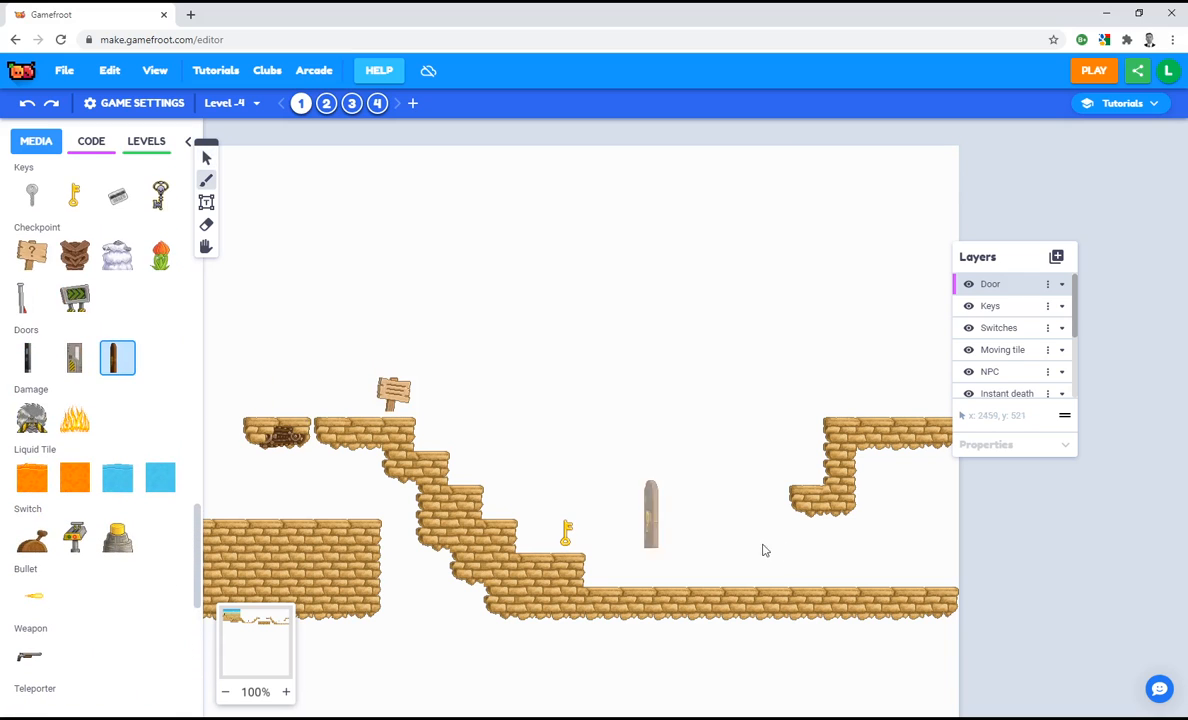
click(818, 551)
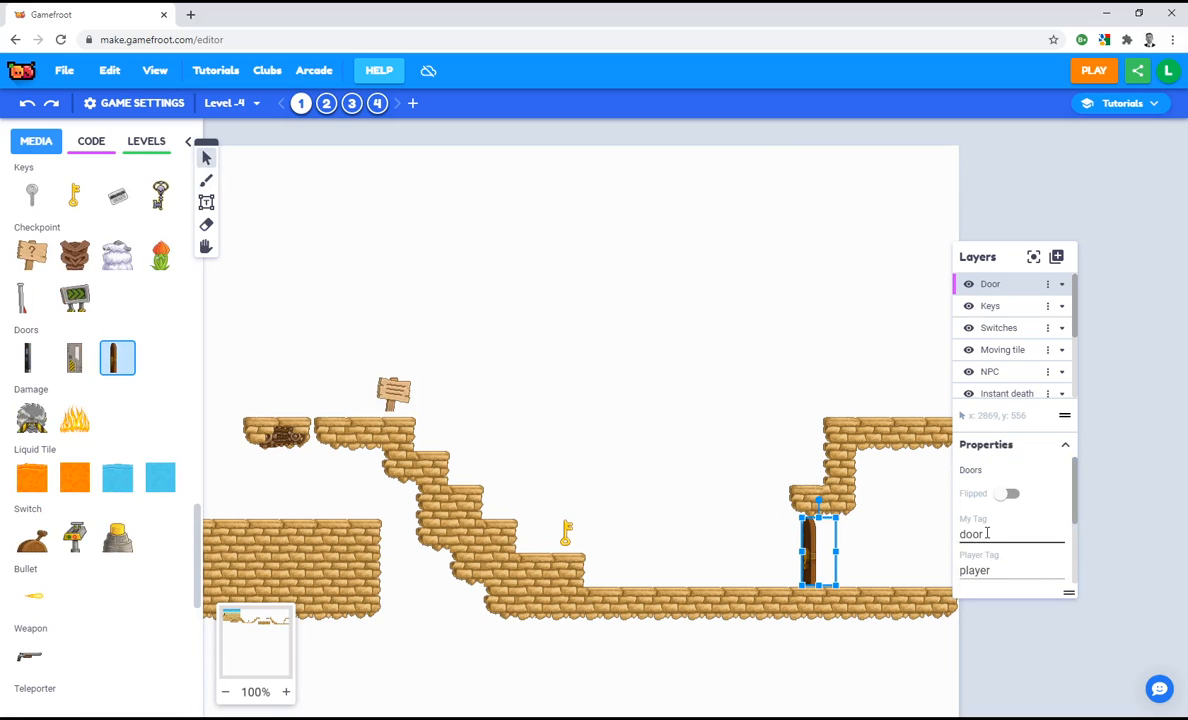
click(566, 532)
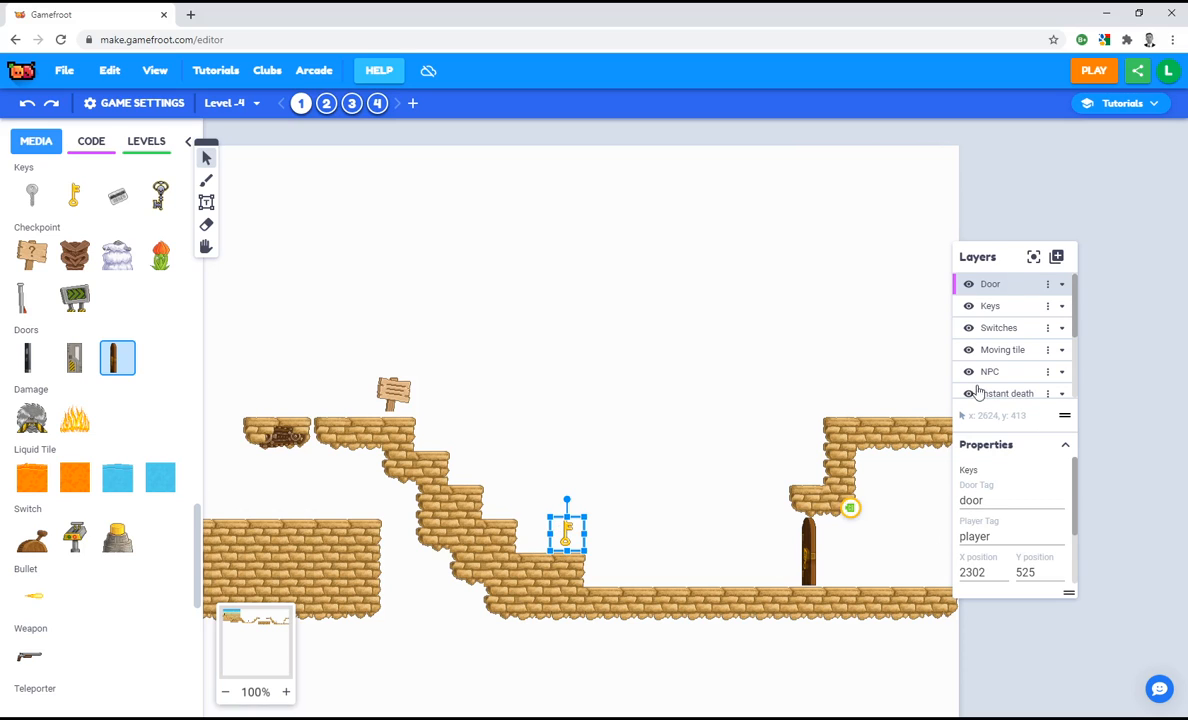
Add a new regular layer named "End point" above the Door layer
click(1058, 257)
click(1078, 256)
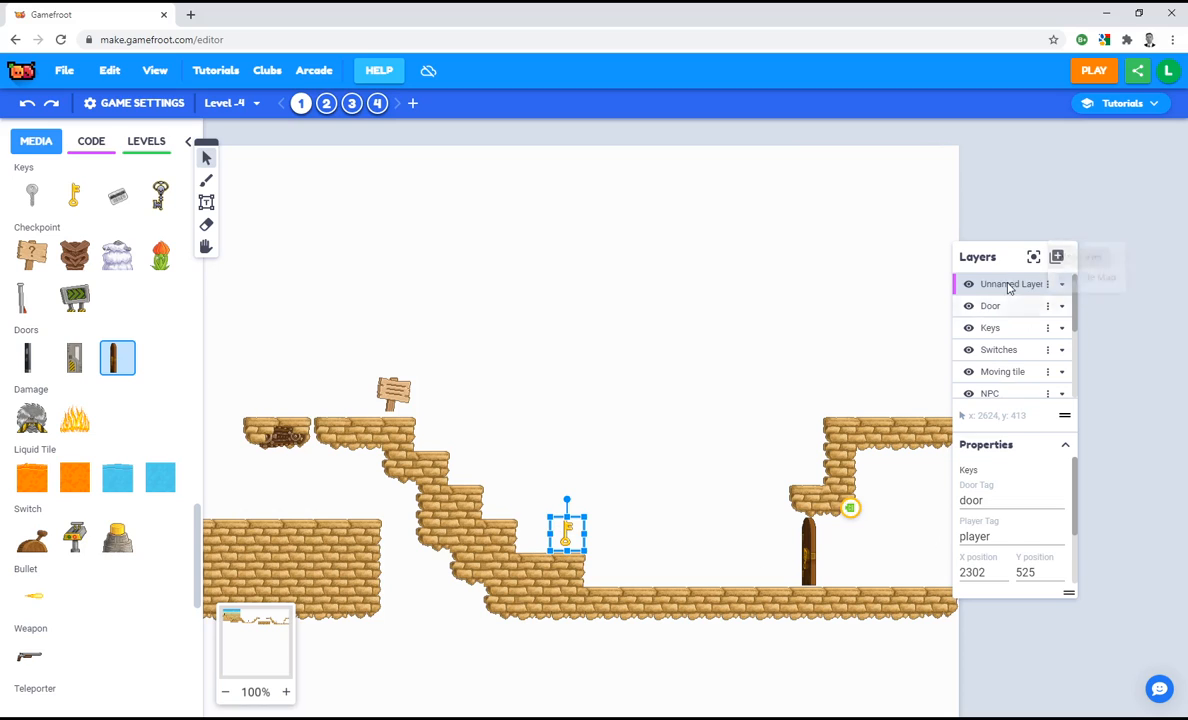
text(End point)
key(Return)
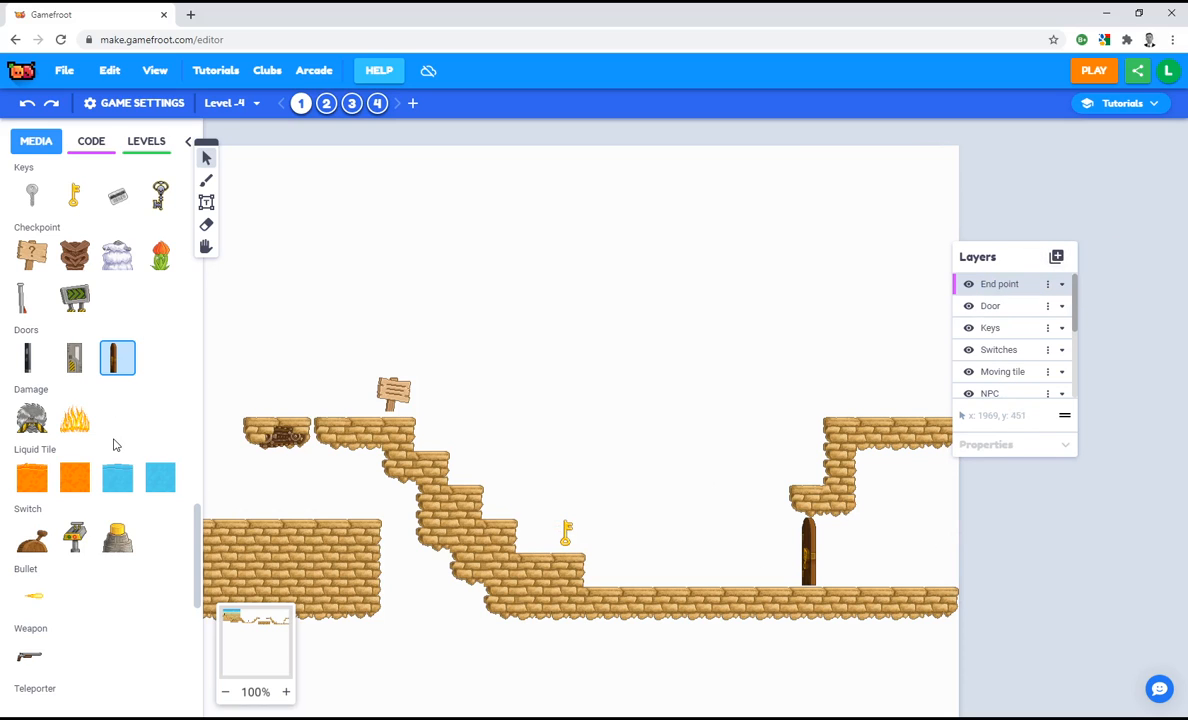
Place a red flag end point on the ground behind the wooden door
scroll(114, 445, up, 2)
scroll(114, 445, up, 1)
click(32, 284)
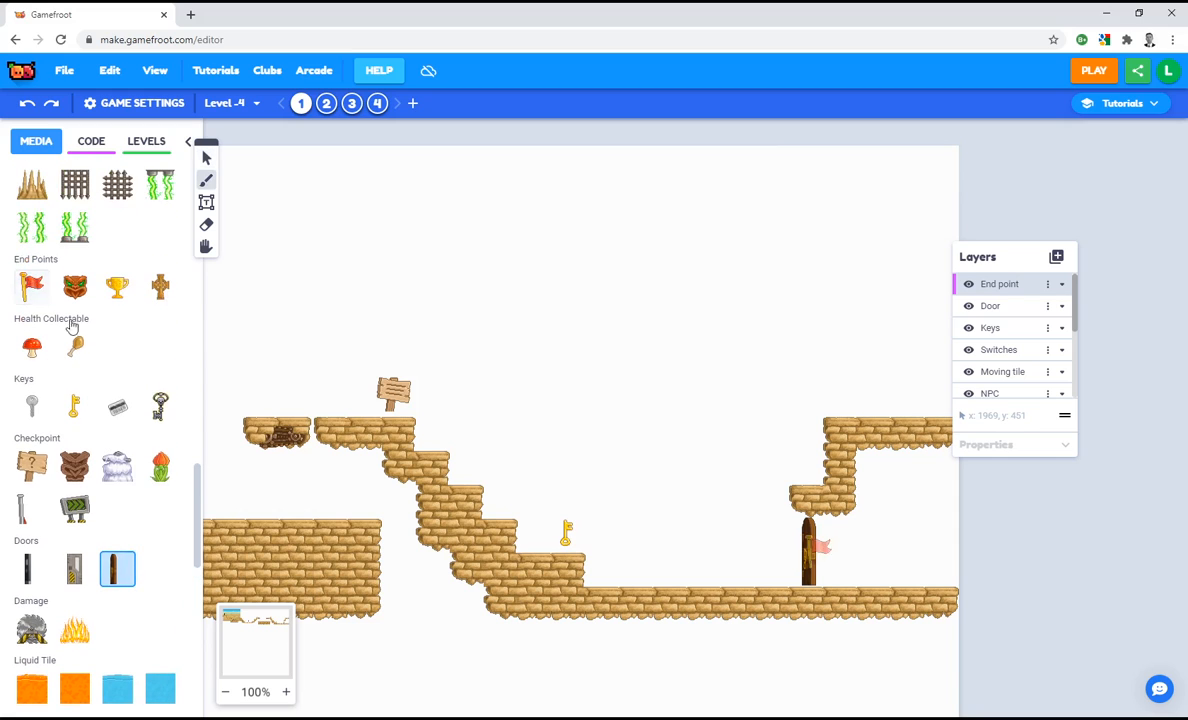
click(898, 562)
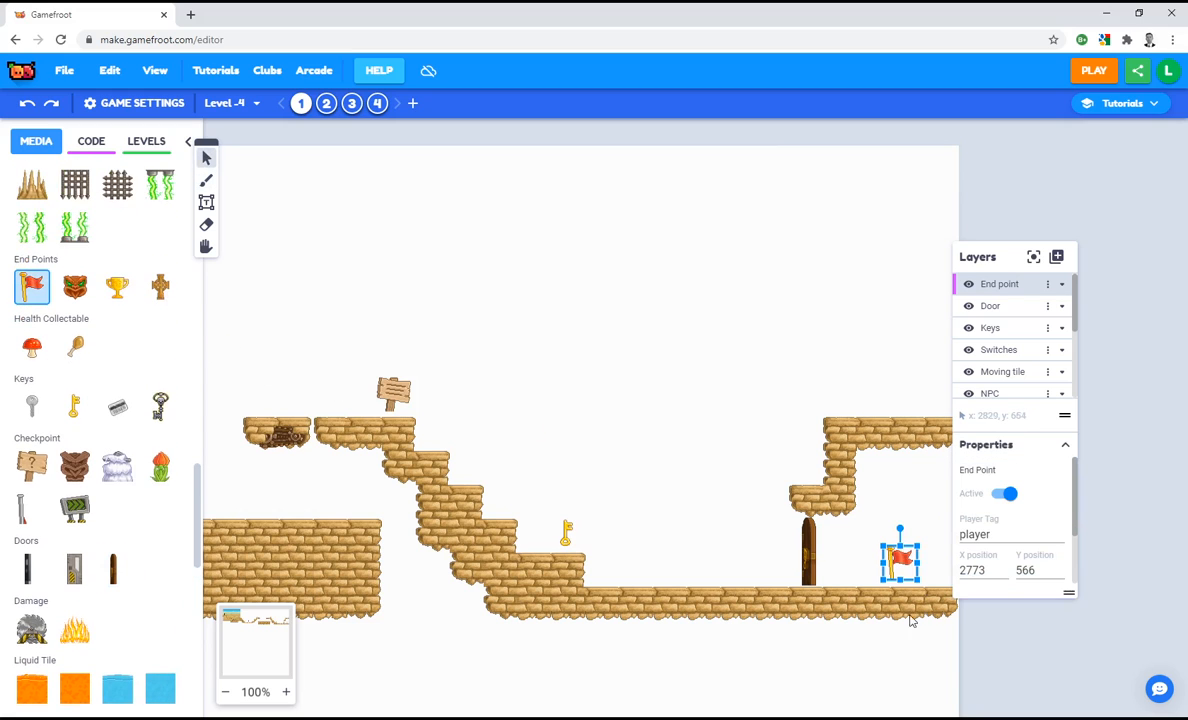
Test-play the level from its start, jumping over the plant pit and shooting at the Batman NPC
drag(336, 261, 692, 334)
drag(393, 354, 786, 356)
drag(326, 416, 656, 353)
drag(229, 340, 553, 365)
click(1093, 70)
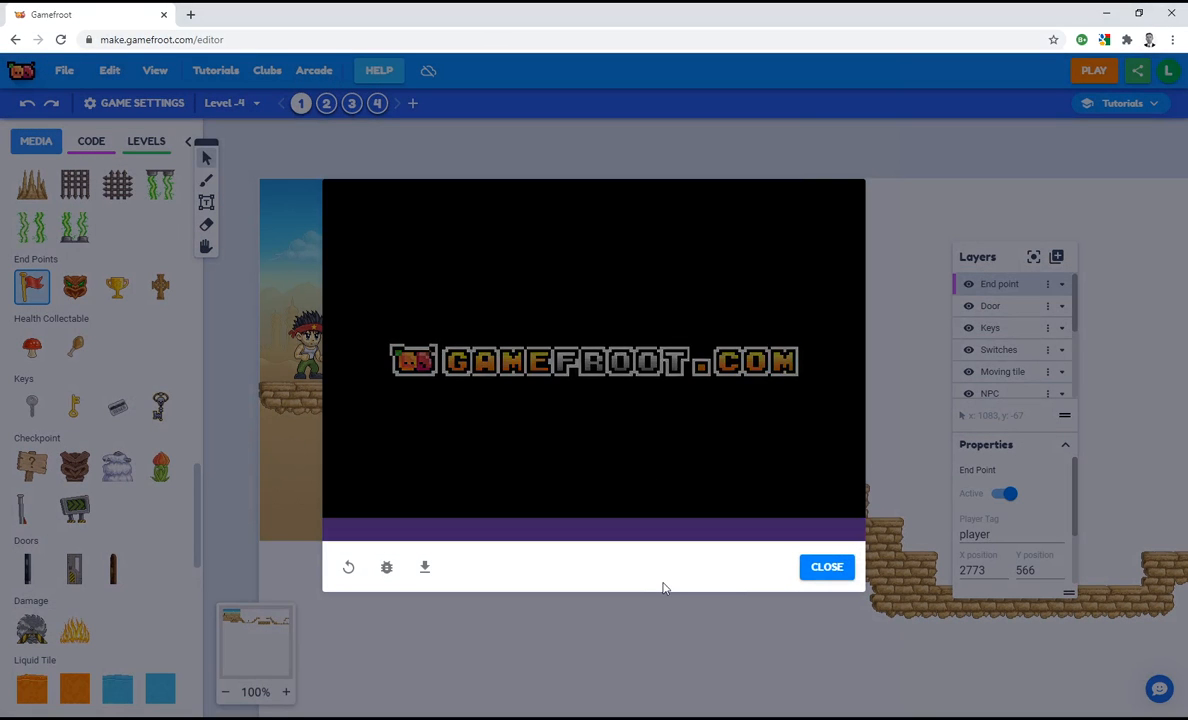
key(Right)
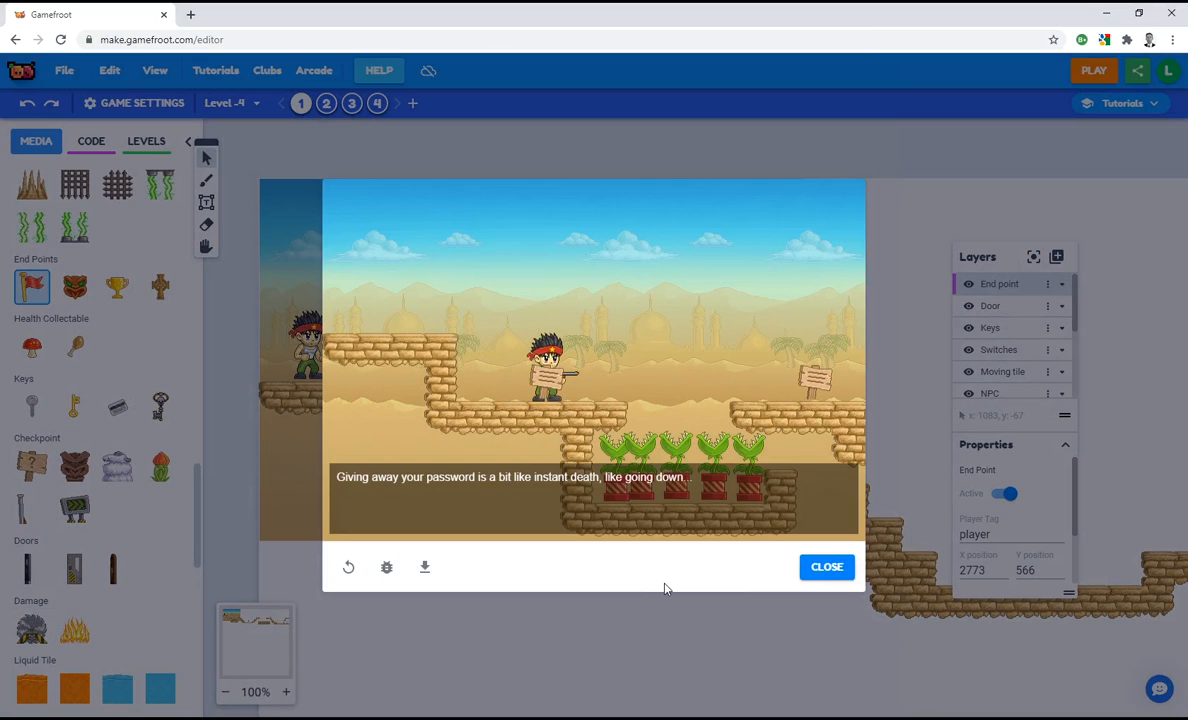
key(Right)
key(Right)
key(Up)
key(Right)
key(Right)
key(space)
key(space)
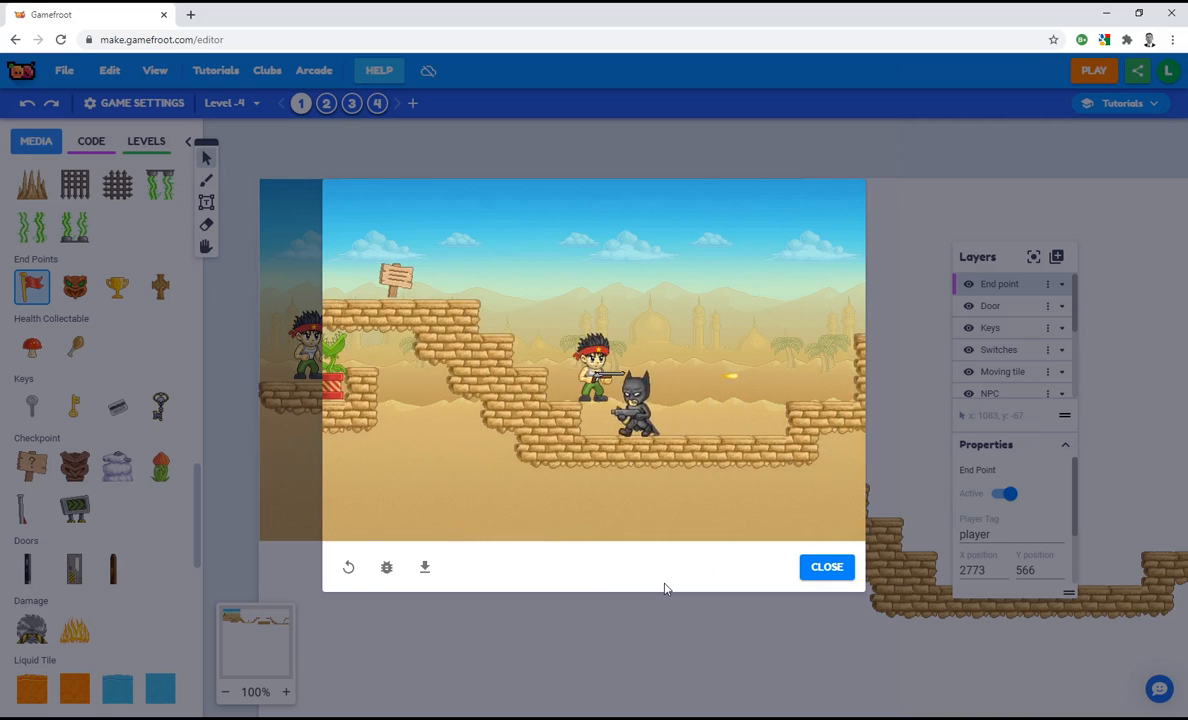
Continue the test-play by jumping around the Batman NPC in the dip and shooting it
key(Up)
key(Left)
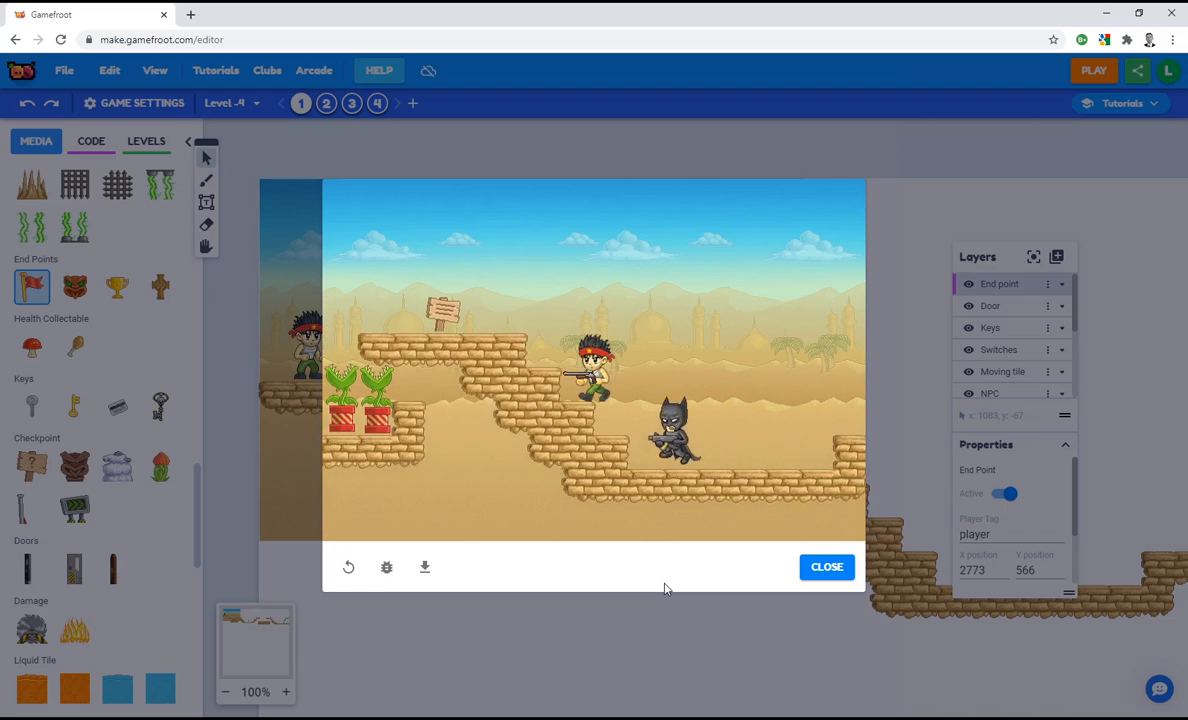
key(Right)
key(Up)
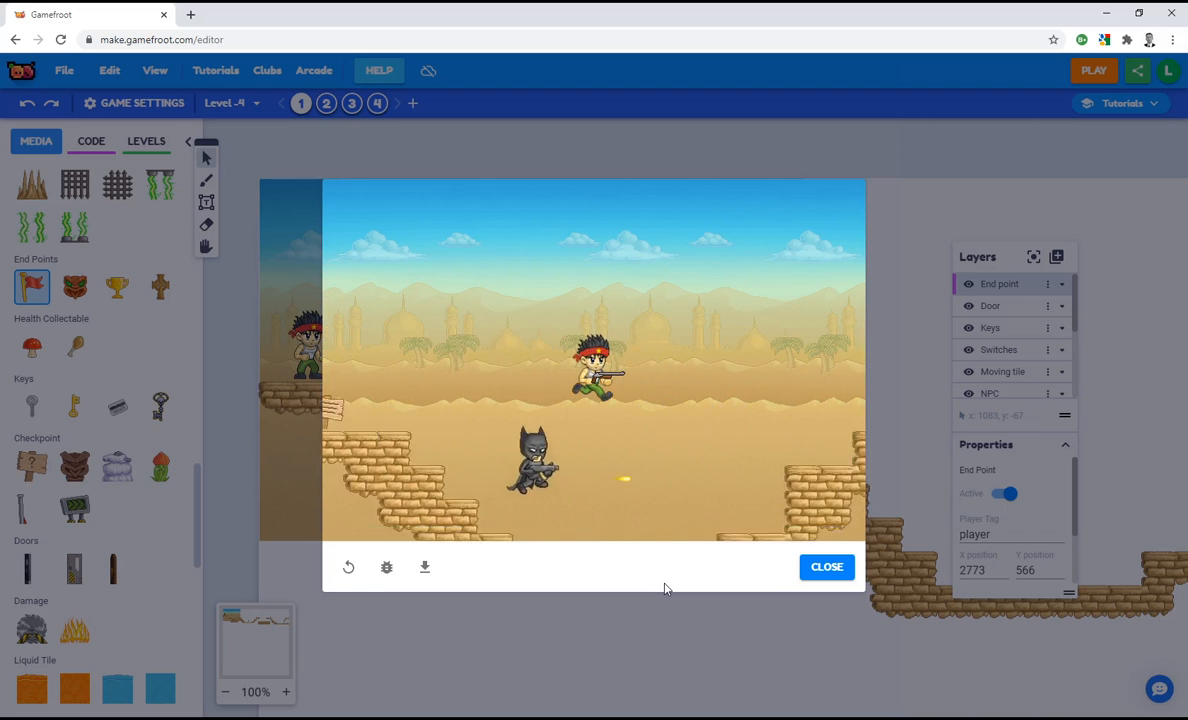
key(Left)
key(space)
key(Up)
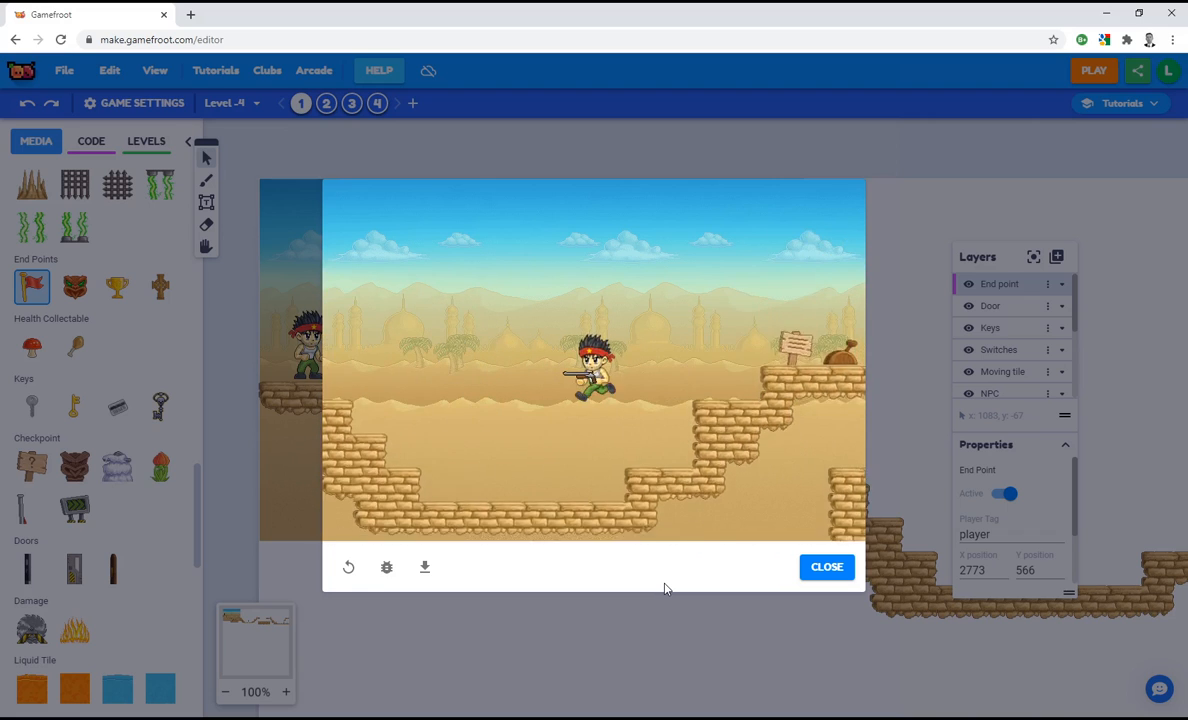
Test-play the climb out of the dip to the social media storypoint sign and the lever switch beside it
key(Right)
key(Up)
key(Up)
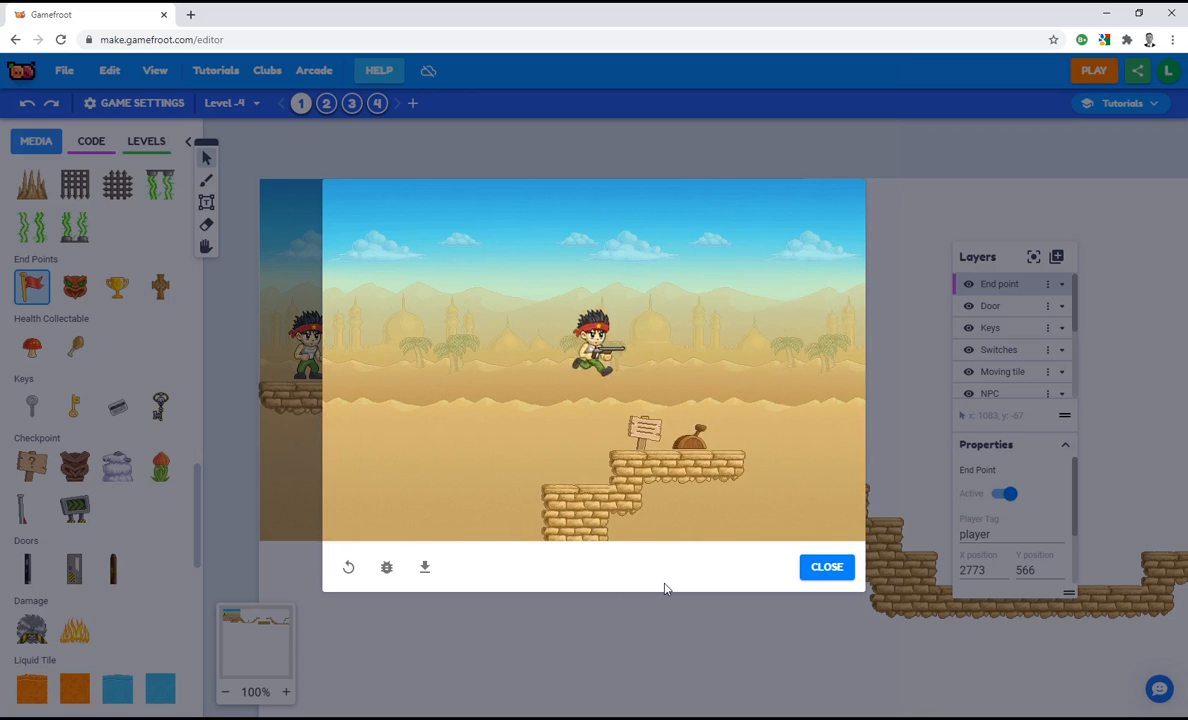
key(Up)
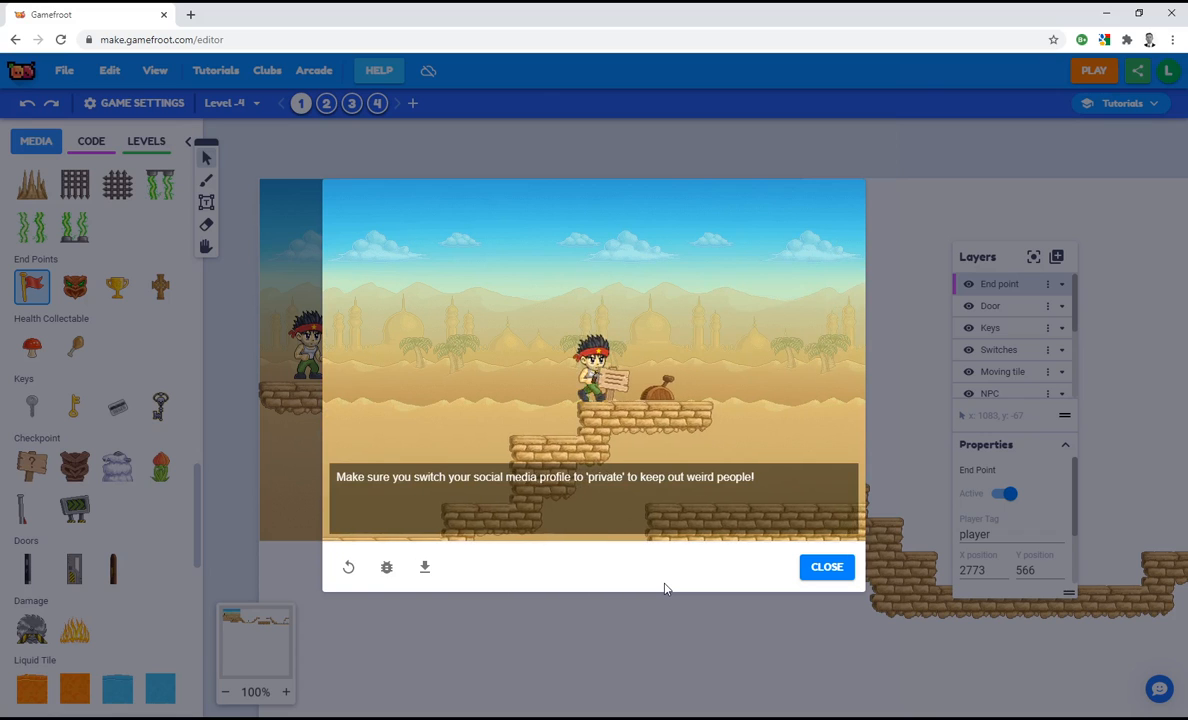
key(Right)
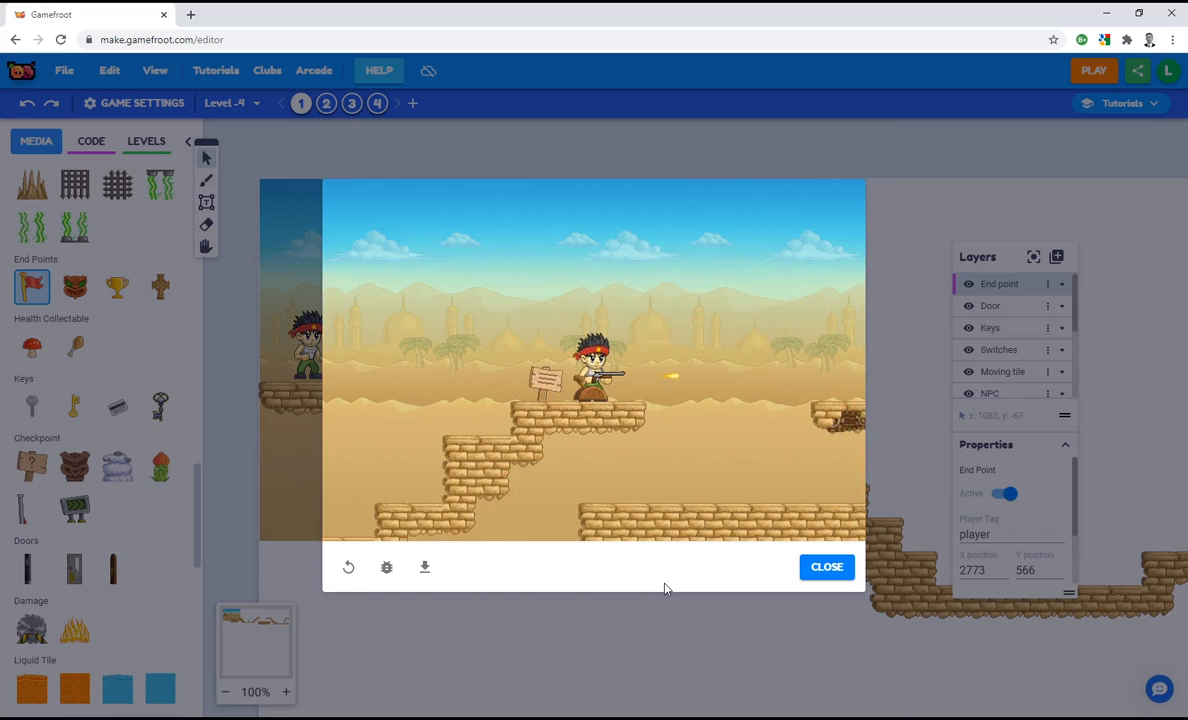
Test-play the rest of the level across the moving tile and past the key to the end point, and close the preview
key(Right)
key(Right)
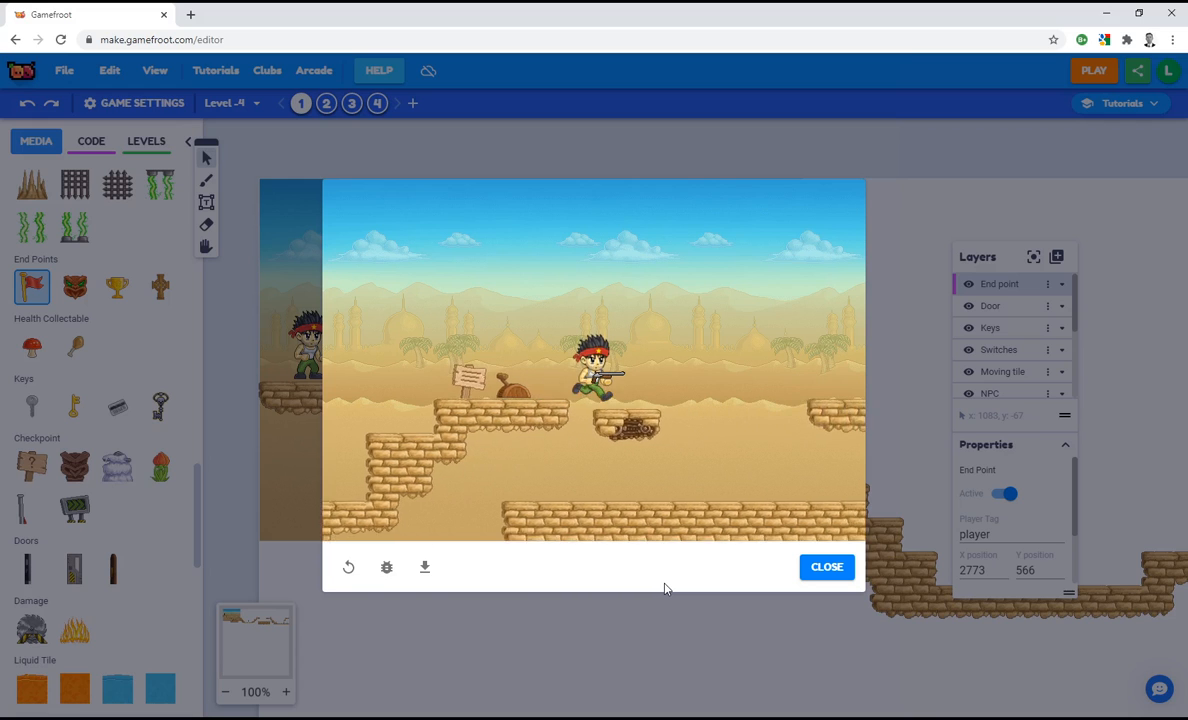
key(Right)
key(Up)
key(Right)
key(Right)
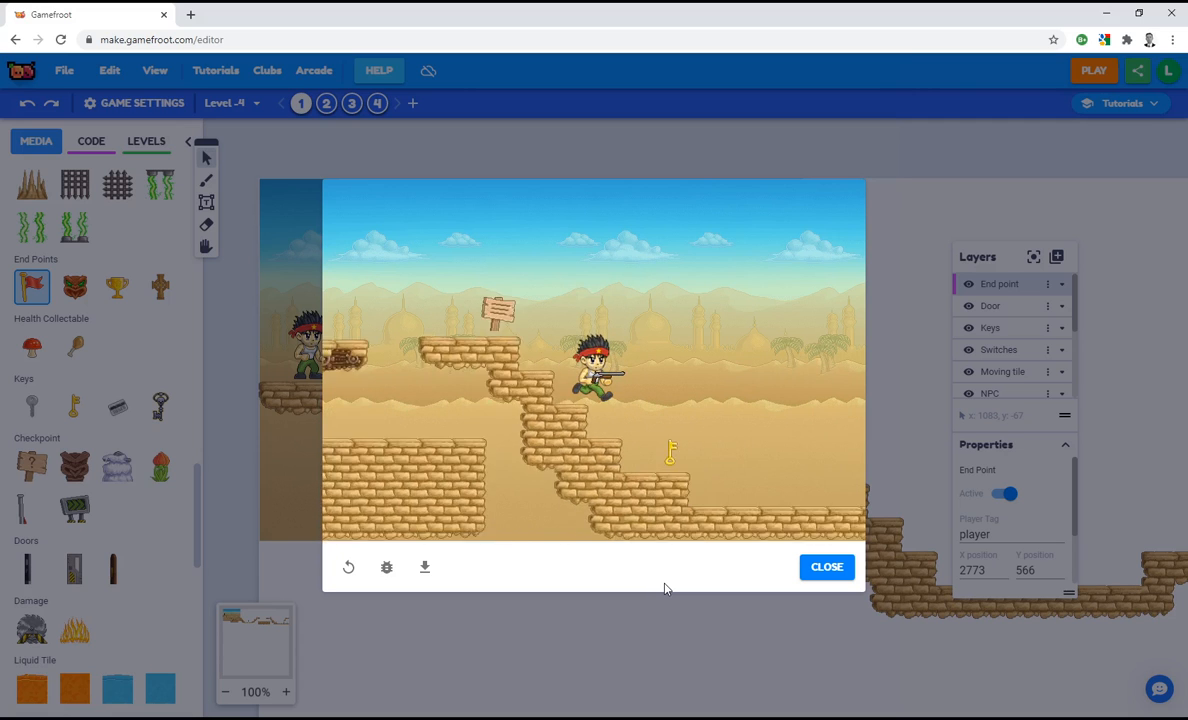
key(Right)
key(Right)
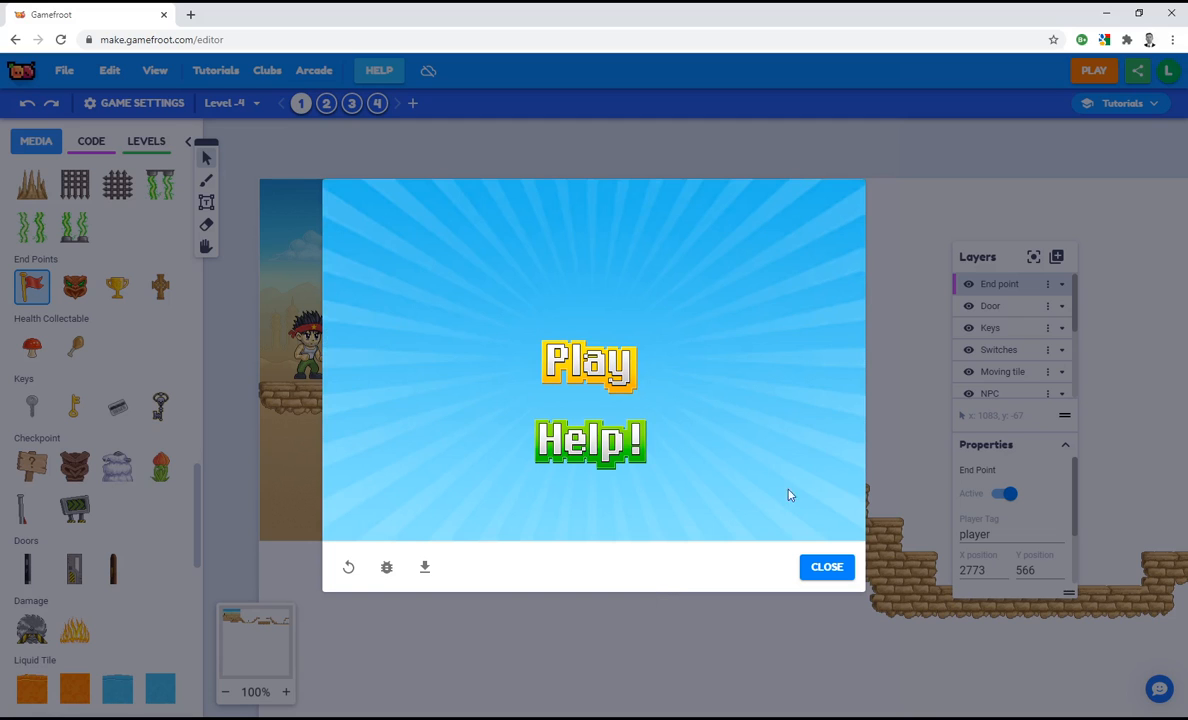
click(834, 567)
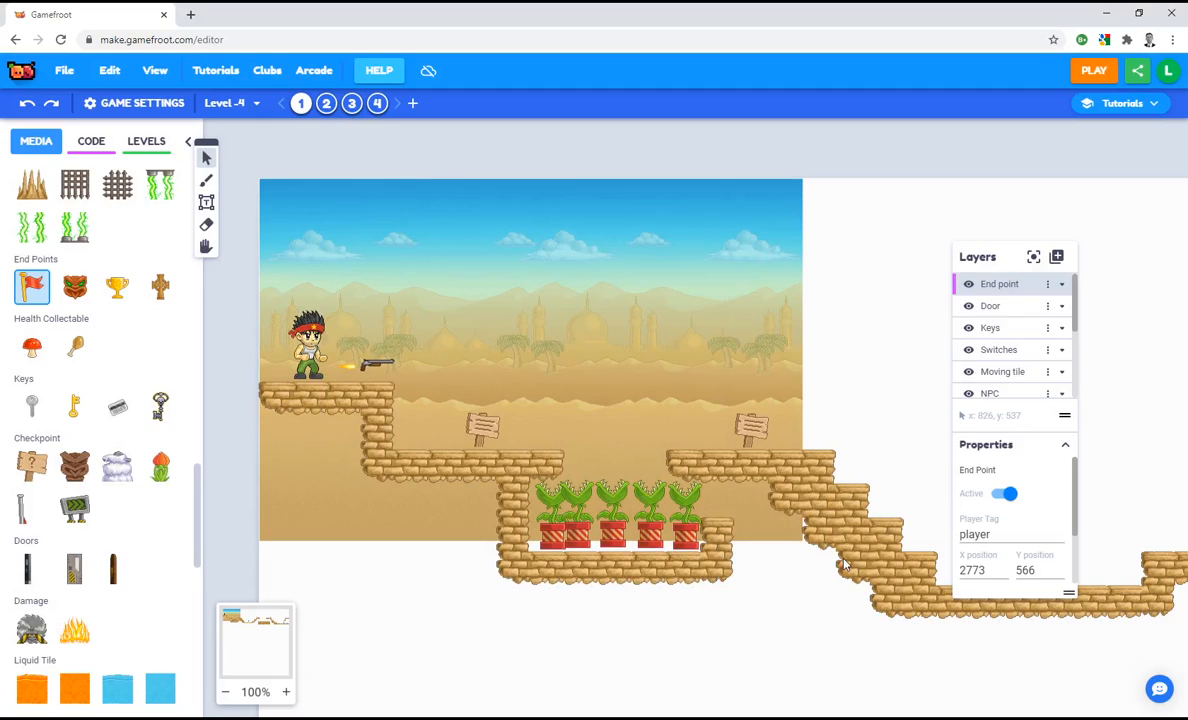
Reorder the game's levels so StartScreen comes first, ahead of the e-safety themed level
click(152, 143)
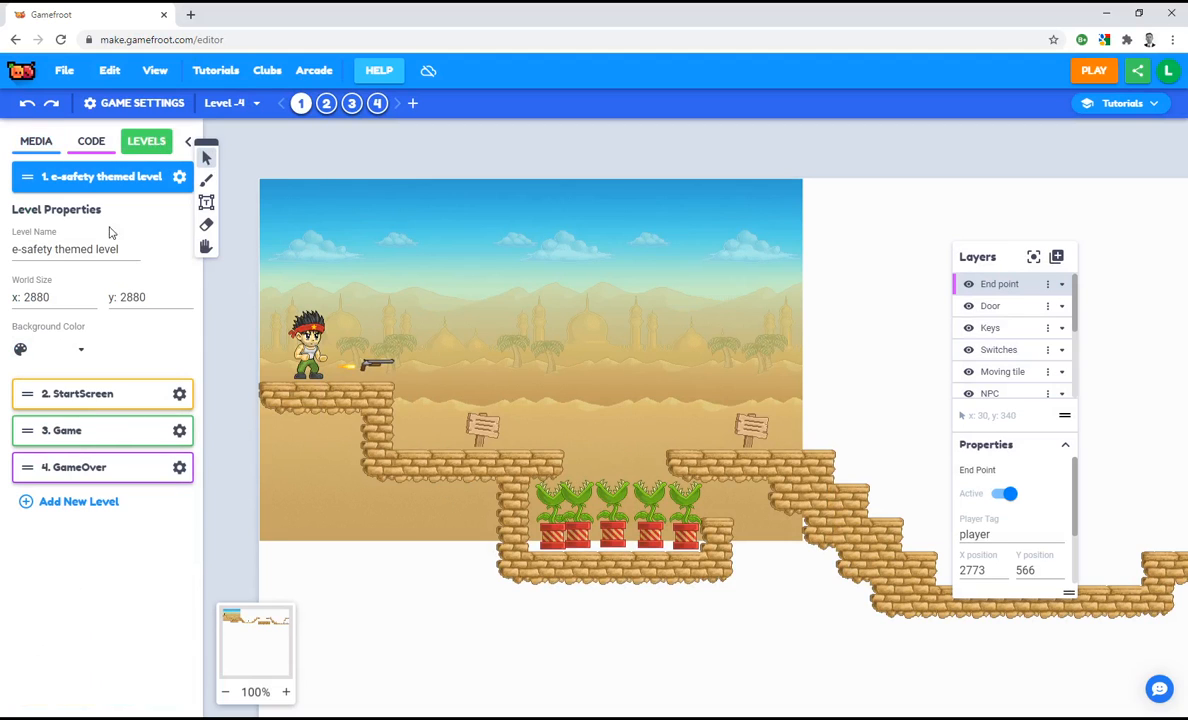
click(30, 390)
drag(29, 388, 35, 180)
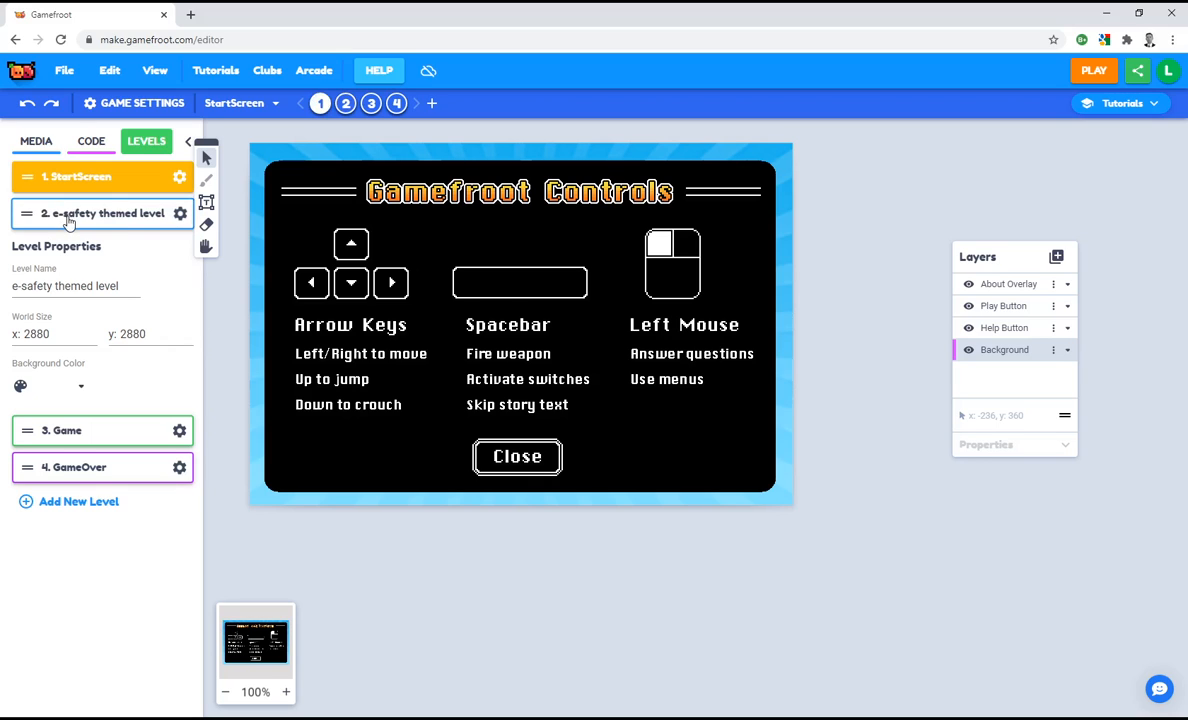
Save the game under the name "e-Safety platform game"
click(66, 73)
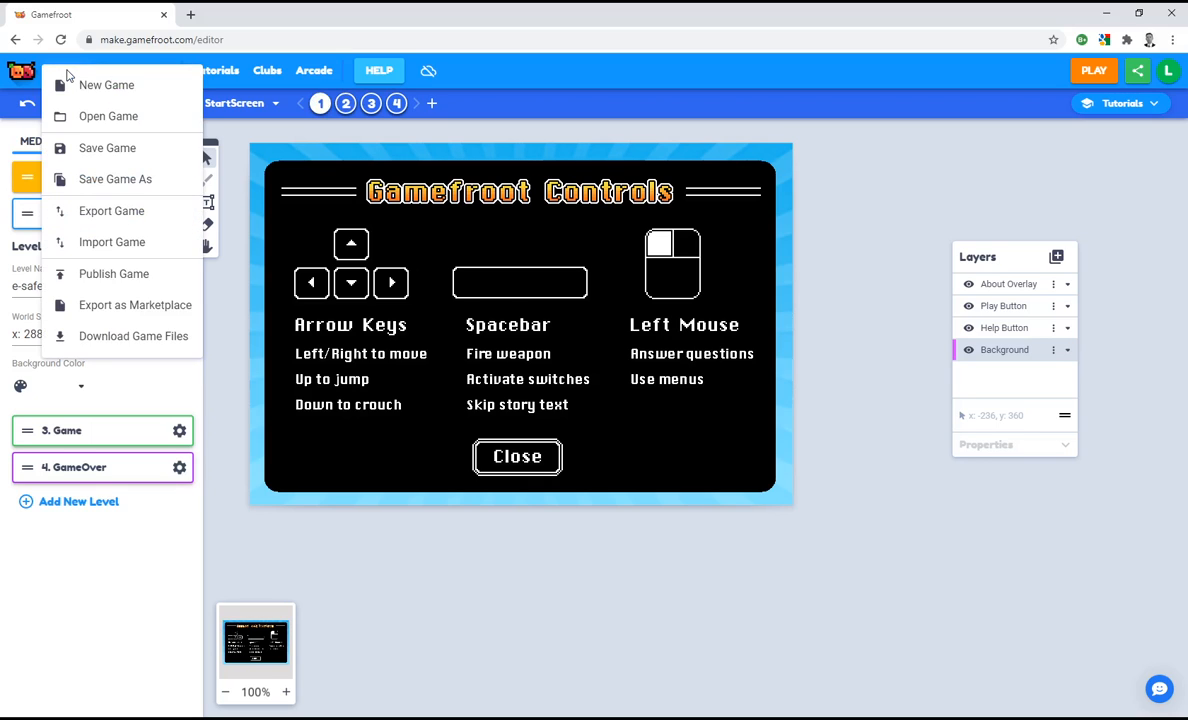
click(95, 149)
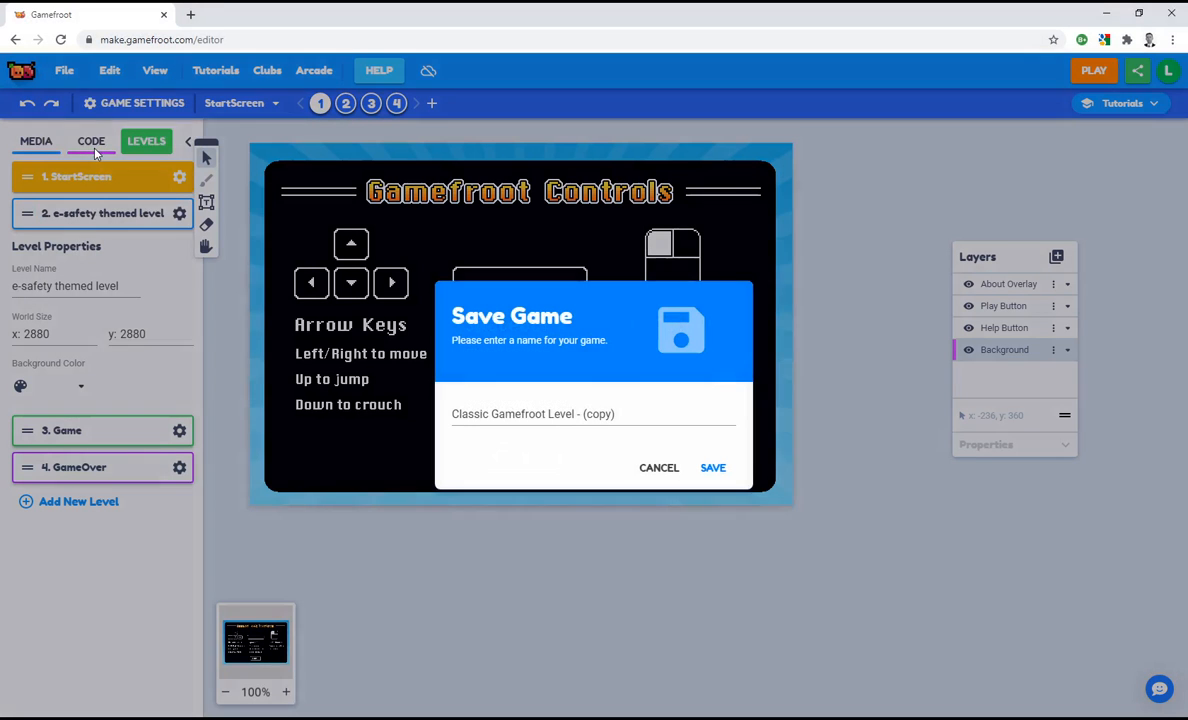
drag(614, 414, 328, 408)
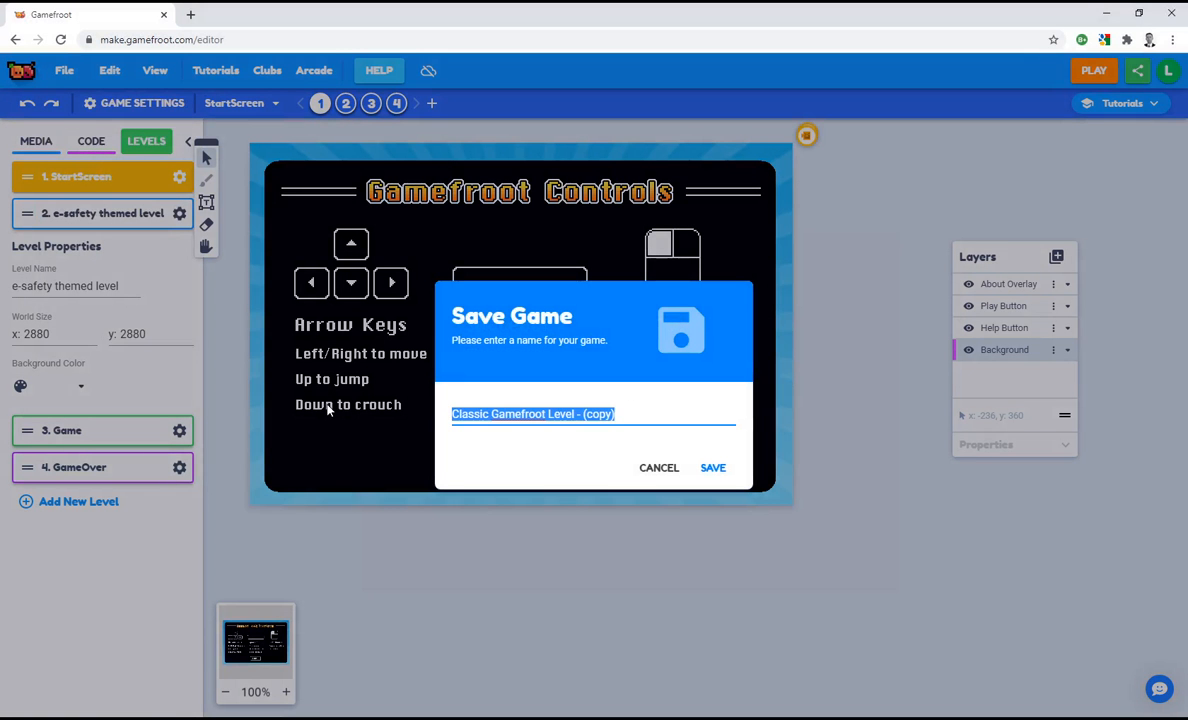
text(e-Safety platform game)
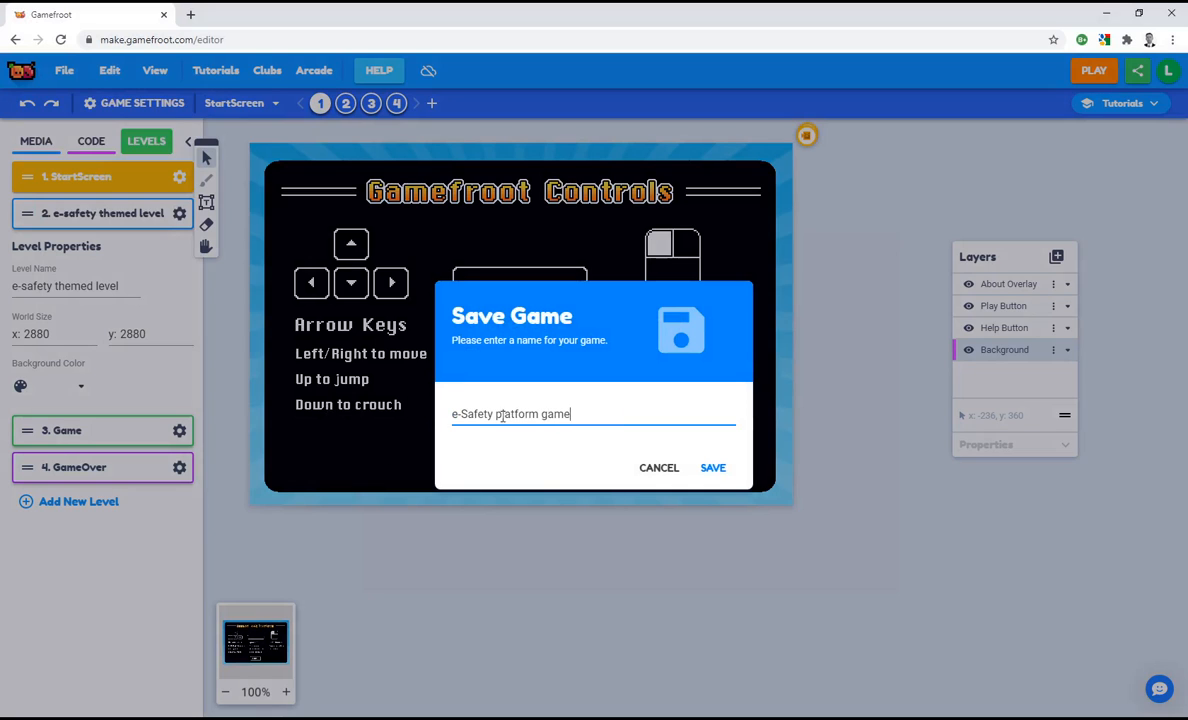
click(714, 470)
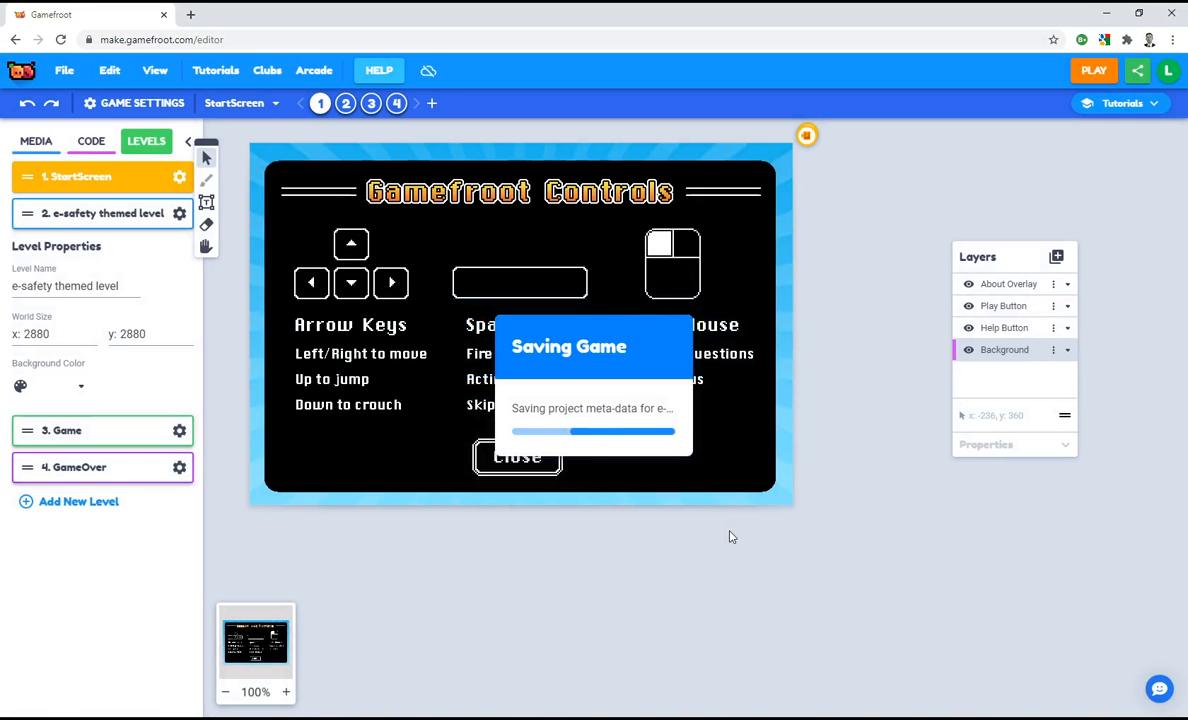